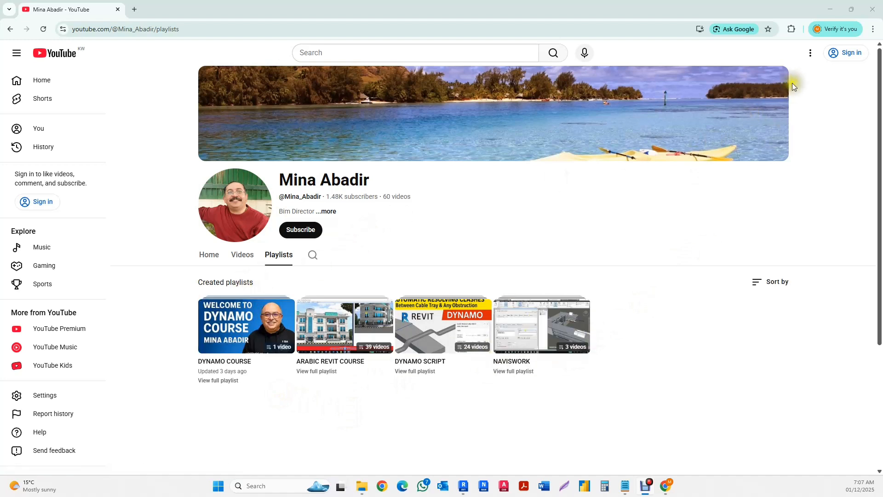
- Switch to Dynamo, search the node library for "rect" and show the nodes in the Rectangle category
{"action": "left_click", "coordinate": [827, 12]}
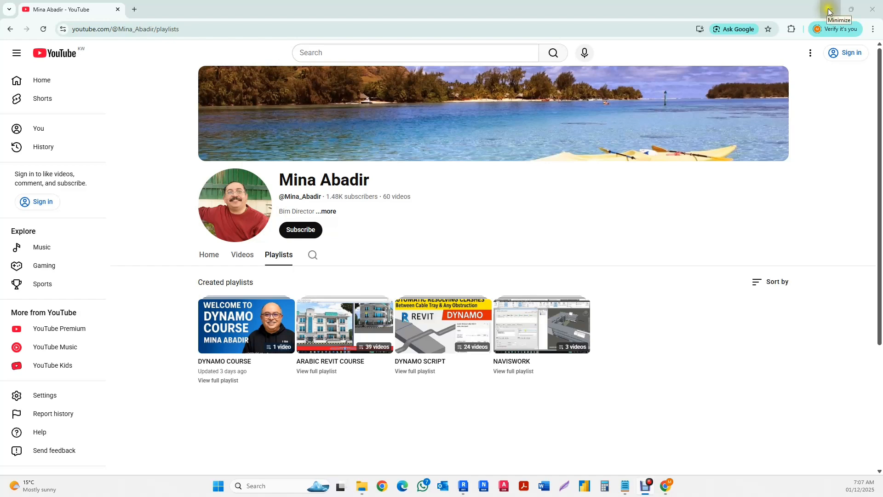
{"action": "left_click", "coordinate": [830, 11]}
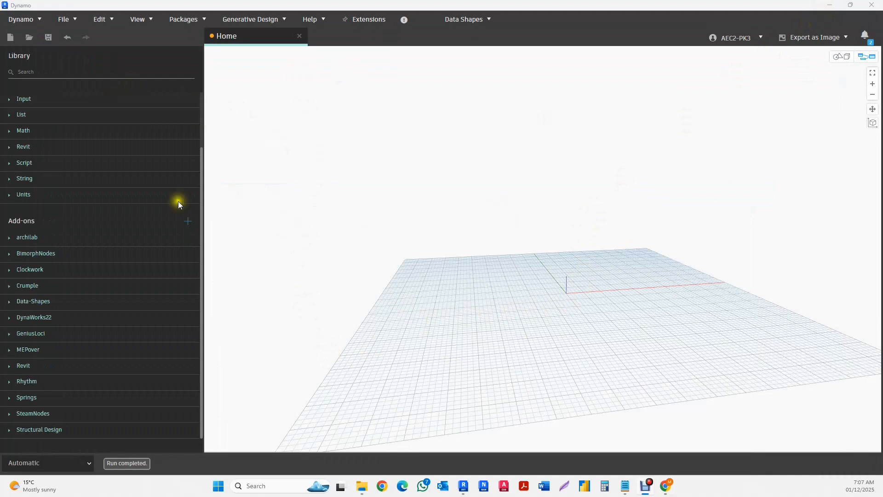
{"action": "left_click", "coordinate": [26, 72]}
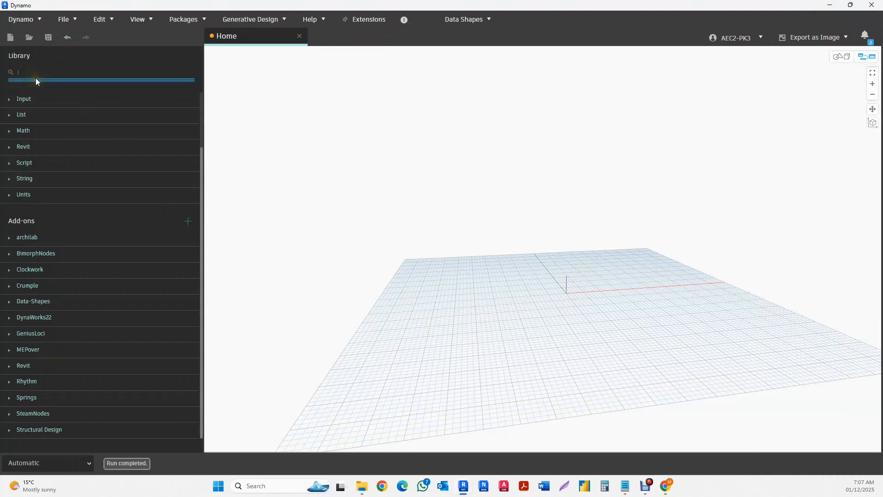
{"action": "type", "text": "rect"}
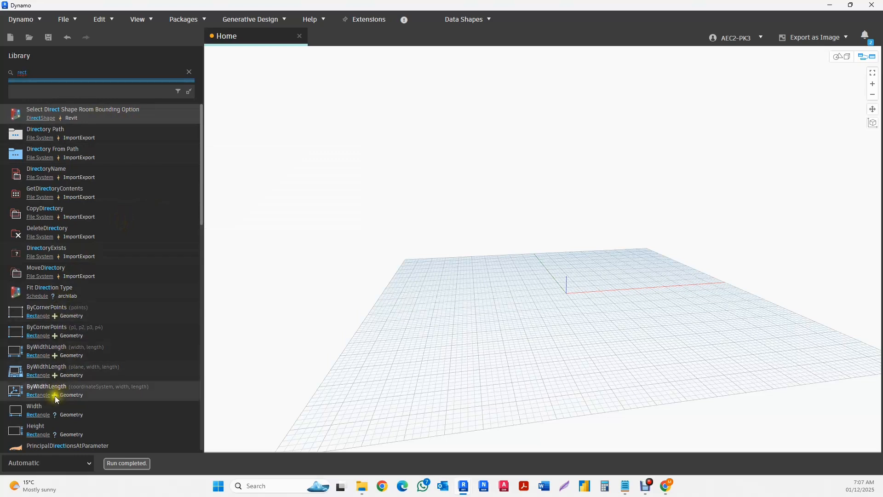
{"action": "left_click", "coordinate": [37, 395]}
{"action": "scroll", "coordinate": [44, 211], "scroll_direction": "up", "scroll_amount": 4}
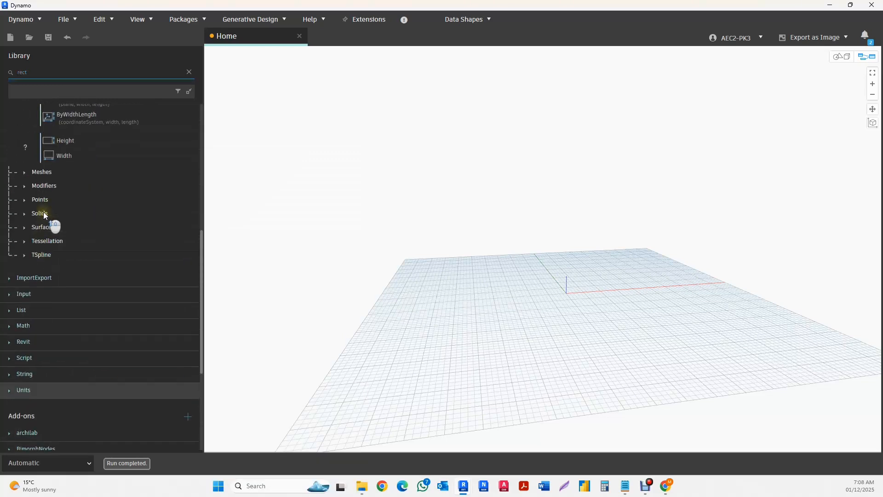
{"action": "scroll", "coordinate": [43, 212], "scroll_direction": "up", "scroll_amount": 5}
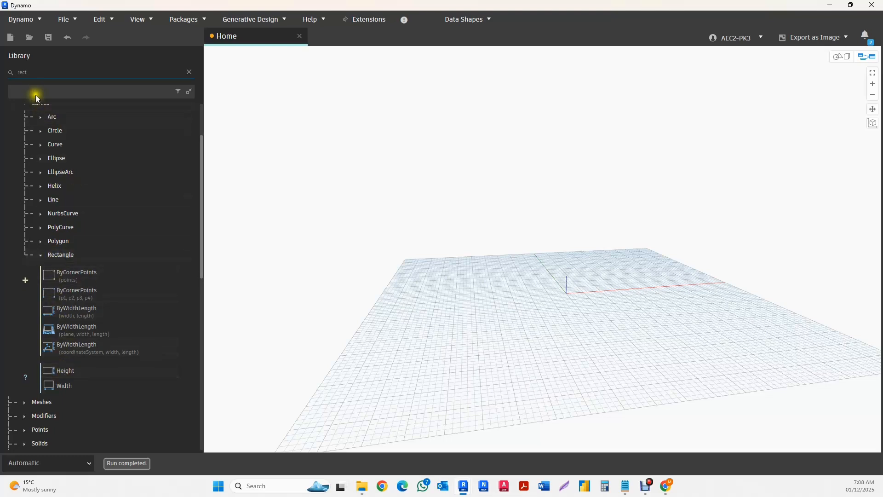
- Search the library for "rect" again and add the Rectangle.ByCornerPoints node with separate p1 to p4 inputs to the upper workspace
{"action": "left_click", "coordinate": [44, 71]}
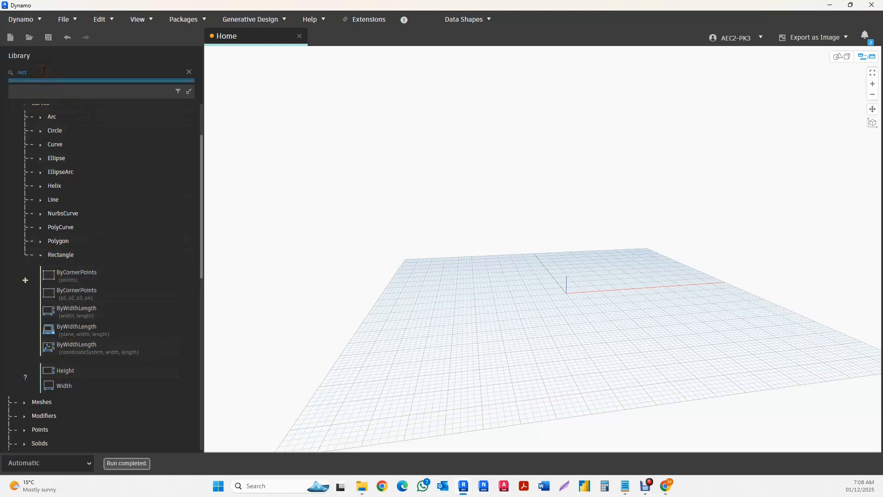
{"action": "key", "text": "BackSpace"}
{"action": "key", "text": "BackSpace"}
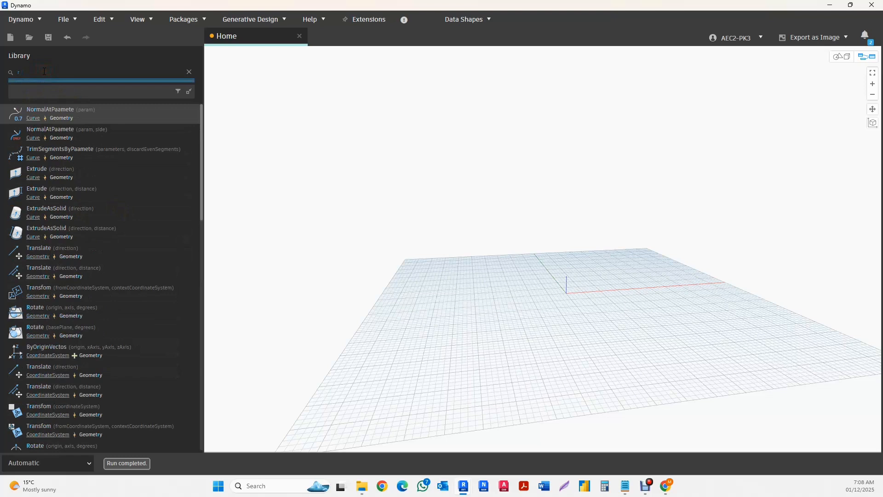
{"action": "type", "text": "ect"}
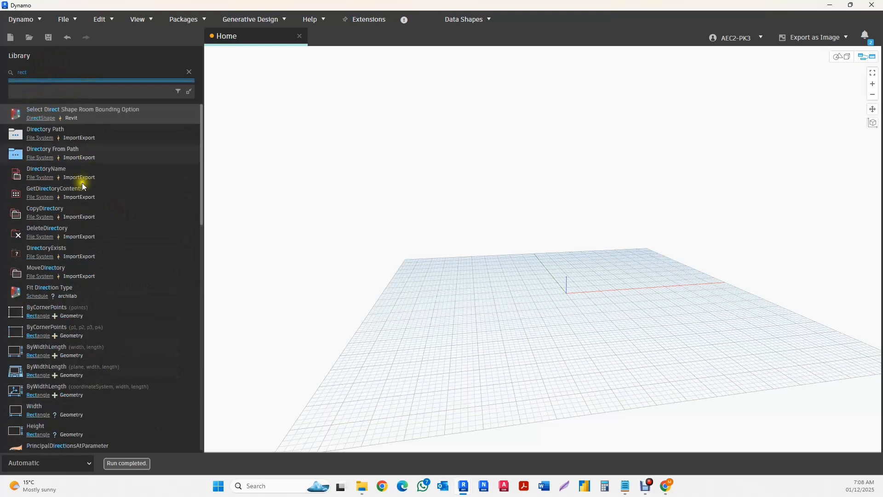
{"action": "mouse_move", "coordinate": [37, 377]}
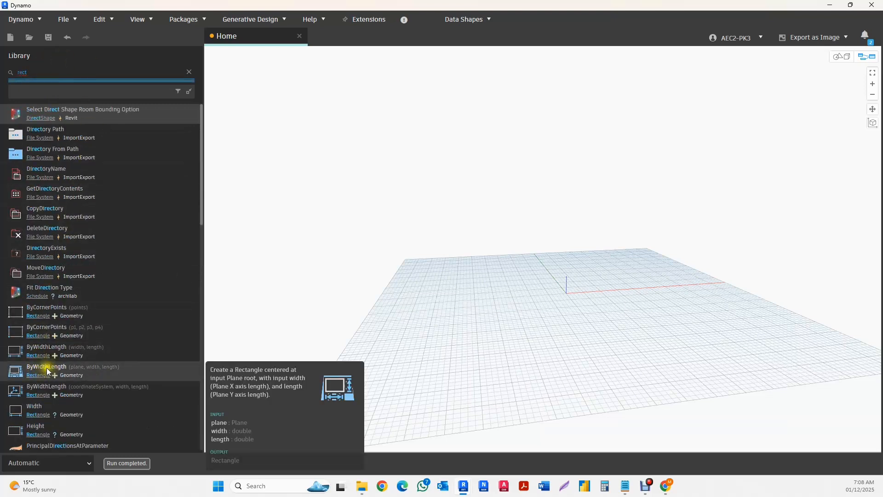
{"action": "left_click", "coordinate": [37, 368]}
{"action": "scroll", "coordinate": [49, 239], "scroll_direction": "up", "scroll_amount": 8}
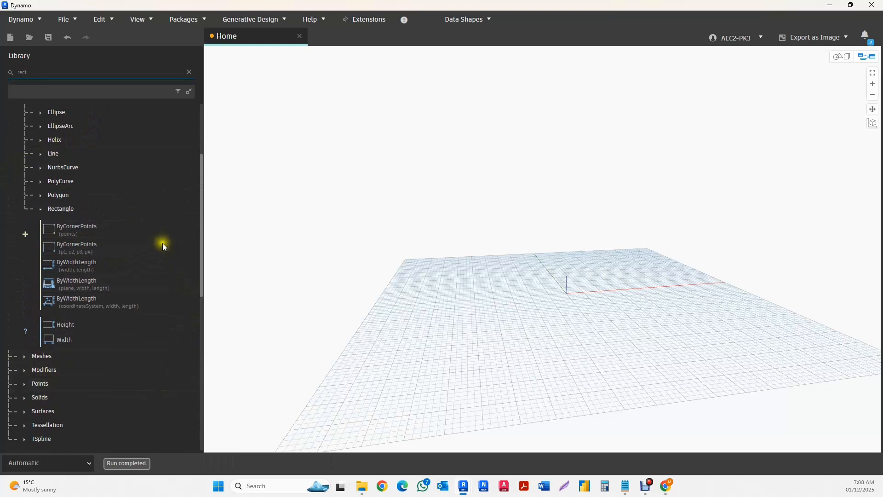
{"action": "left_click", "coordinate": [69, 247]}
{"action": "scroll", "coordinate": [581, 290], "scroll_direction": "up", "scroll_amount": 5}
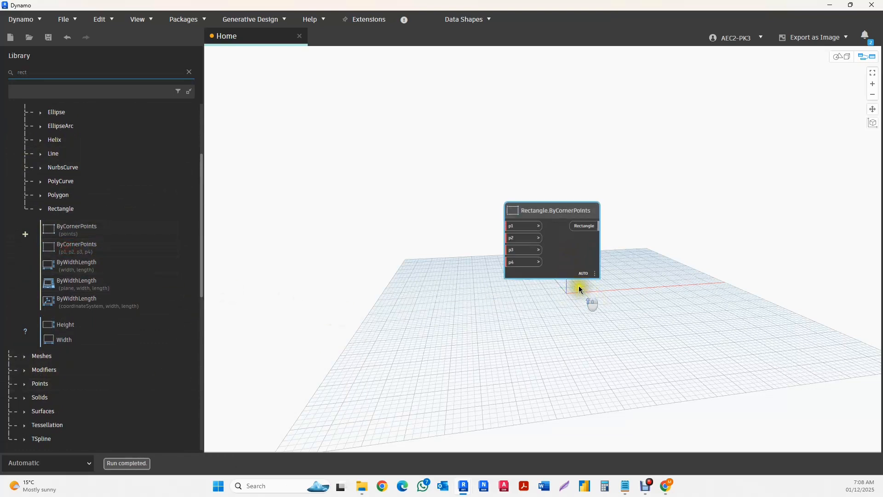
{"action": "left_click_drag", "start_coordinate": [525, 206], "coordinate": [531, 166]}
- Try the Rectangle.ByCornerPoints variant with a single points input below the first node, and delete it
{"action": "left_click", "coordinate": [69, 230]}
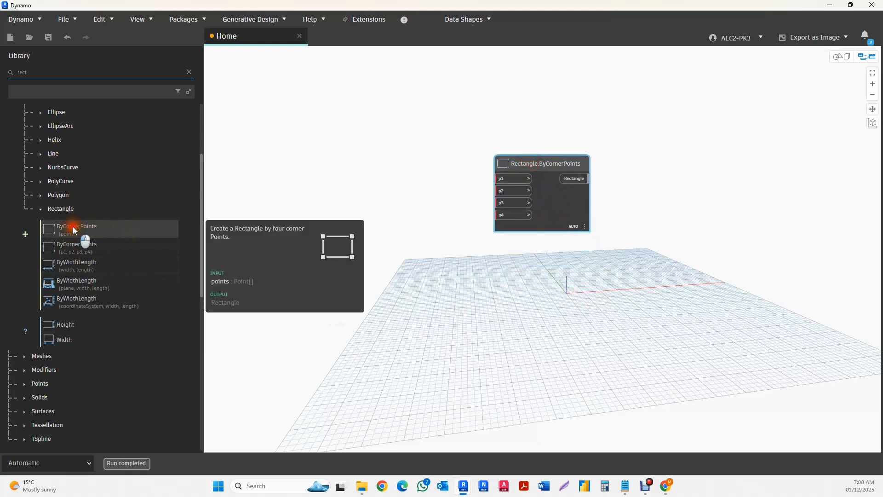
{"action": "left_click_drag", "start_coordinate": [606, 278], "coordinate": [555, 284]}
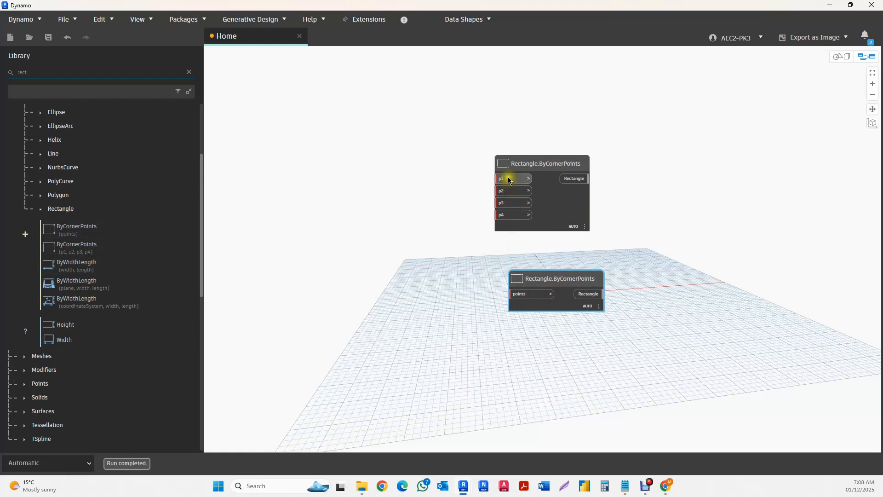
{"action": "left_click_drag", "start_coordinate": [550, 277], "coordinate": [505, 282]}
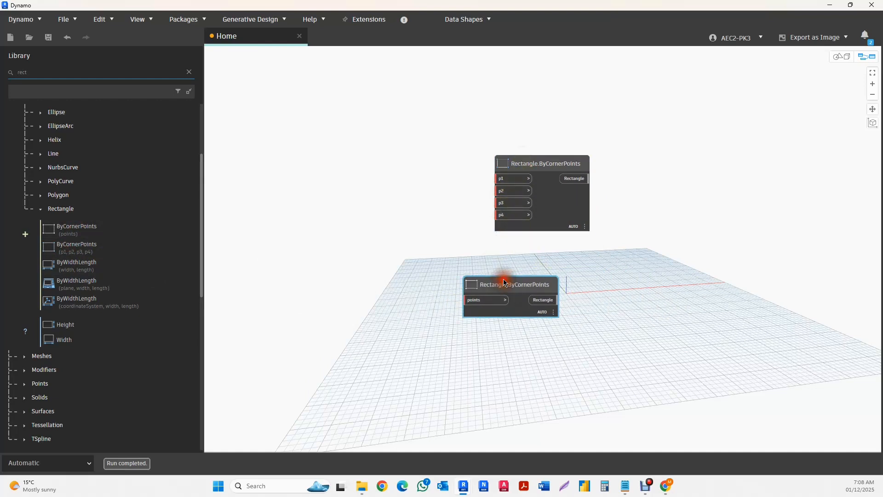
{"action": "key", "text": "Delete"}
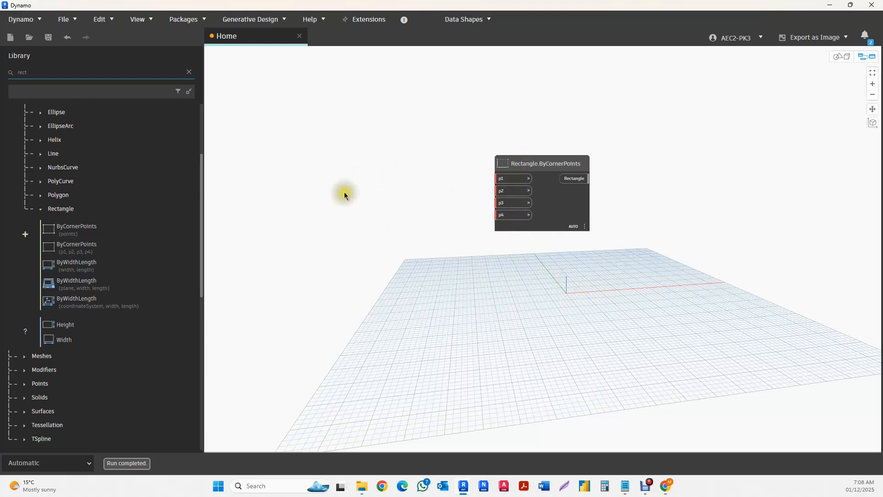
- Find "point" in the canvas node search and add a Point.ByCartesianCoordinates node left of the rectangle node
{"action": "right_click", "coordinate": [327, 137]}
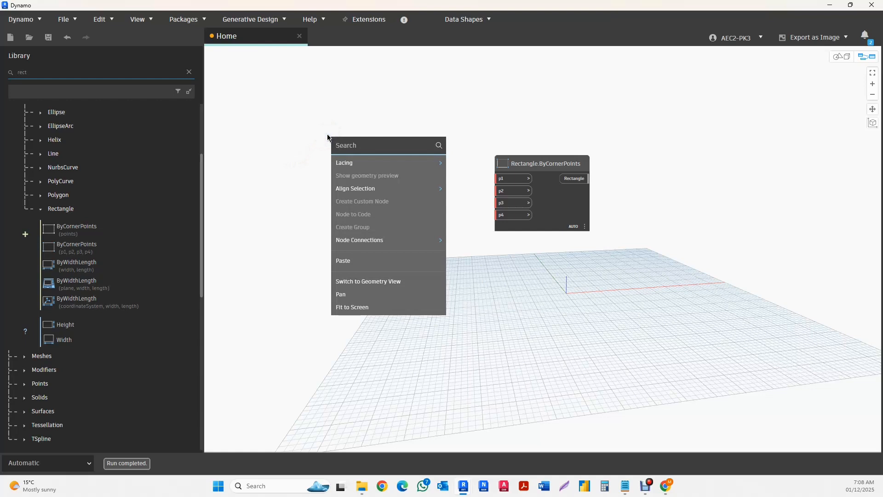
{"action": "type", "text": "pot"}
{"action": "type", "text": "t"}
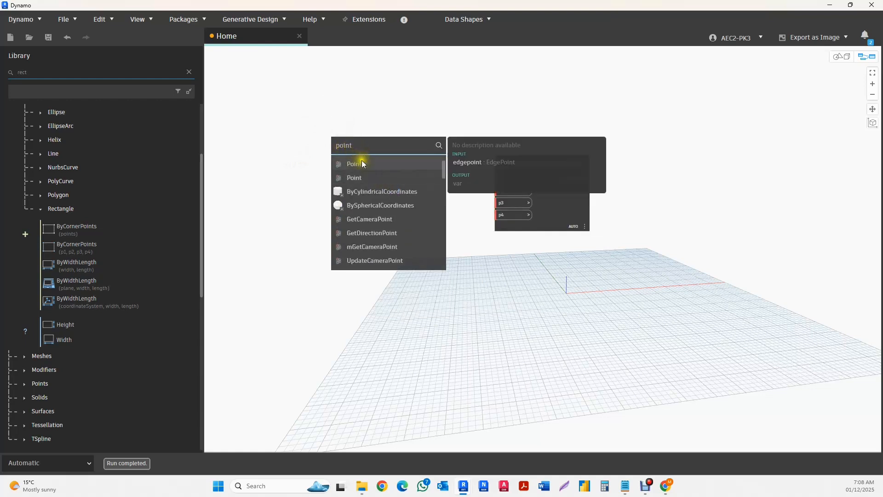
{"action": "scroll", "coordinate": [377, 207], "scroll_direction": "down", "scroll_amount": 4}
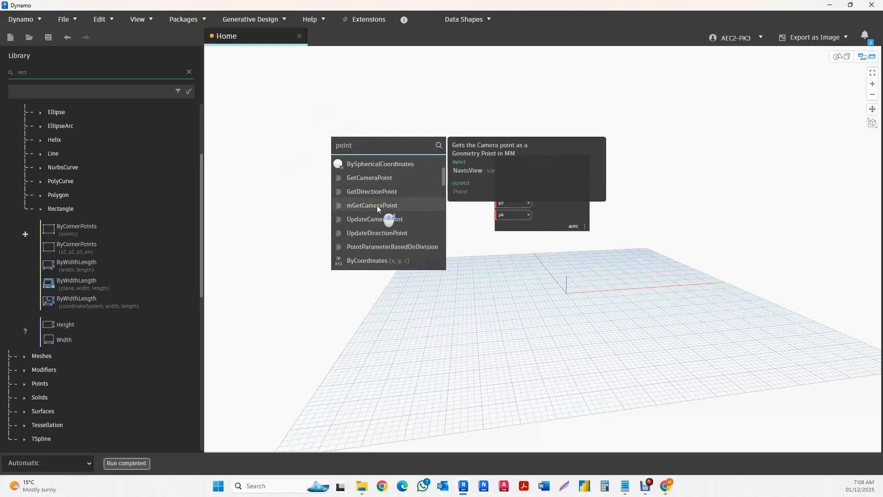
{"action": "scroll", "coordinate": [385, 219], "scroll_direction": "down", "scroll_amount": 3}
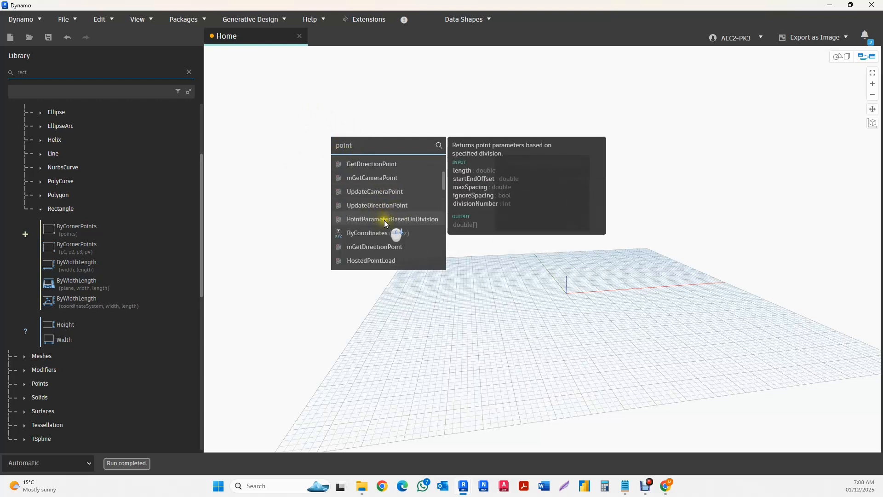
{"action": "scroll", "coordinate": [384, 224], "scroll_direction": "down", "scroll_amount": 2}
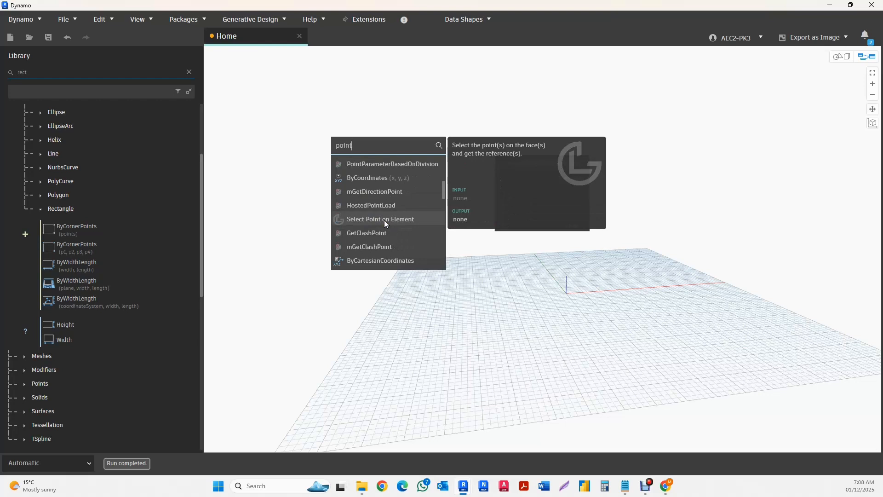
{"action": "scroll", "coordinate": [384, 221], "scroll_direction": "down", "scroll_amount": 3}
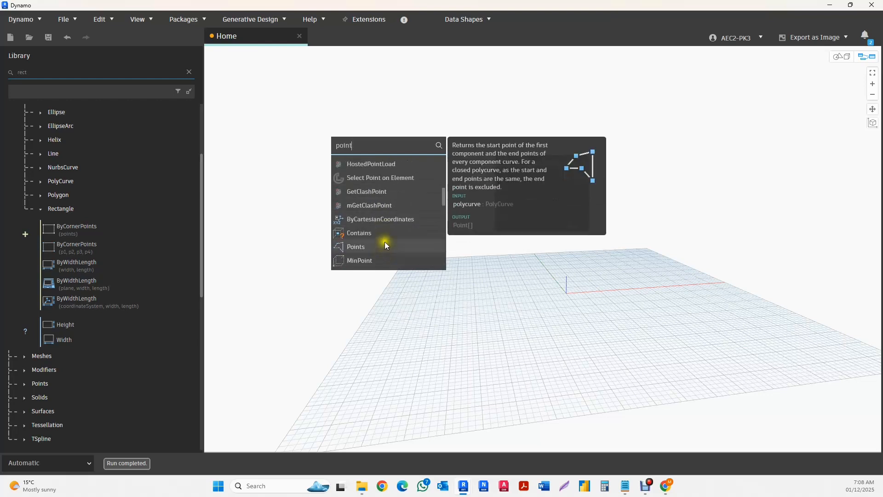
{"action": "left_click", "coordinate": [372, 220]}
{"action": "left_click_drag", "start_coordinate": [418, 231], "coordinate": [408, 119]}
{"action": "middle_click_drag", "start_coordinate": [487, 257], "coordinate": [622, 283]}
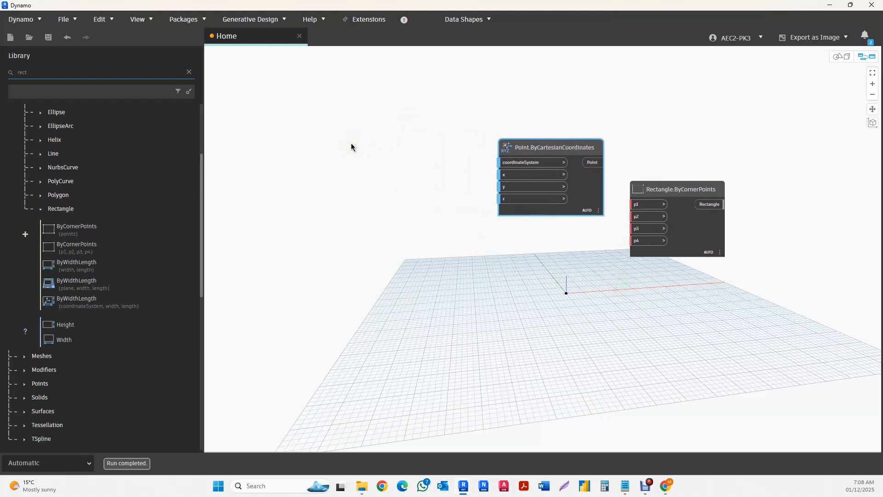
- Try a Number node to the left of the point node, and delete it
{"action": "right_click", "coordinate": [351, 146]}
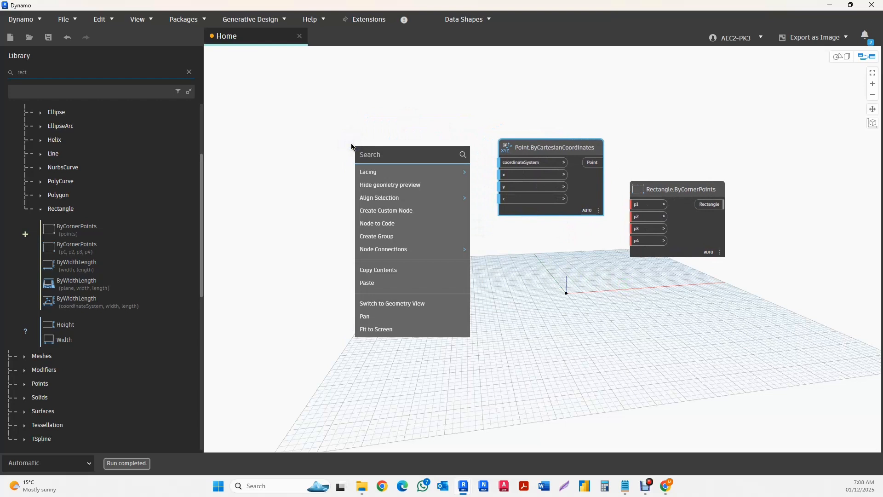
{"action": "type", "text": "unmb"}
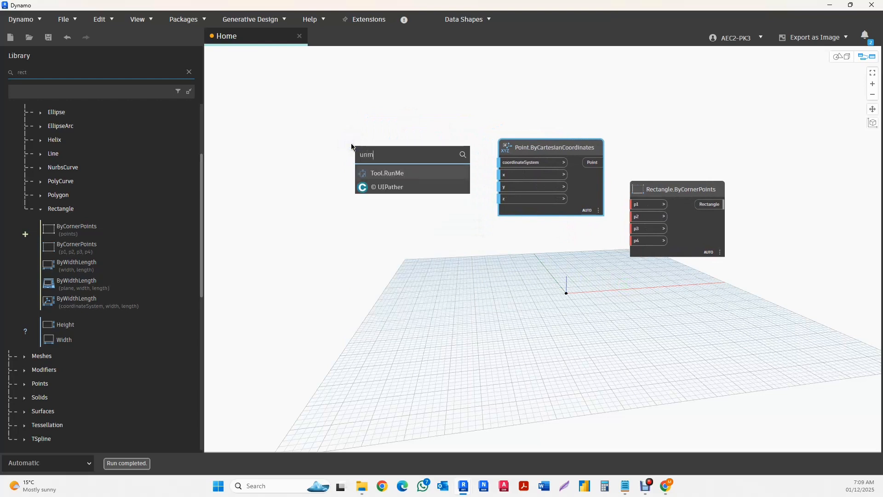
{"action": "key", "text": "BackSpace"}
{"action": "key", "text": "BackSpace"}
{"action": "key", "text": "BackSpace"}
{"action": "key", "text": "BackSpace"}
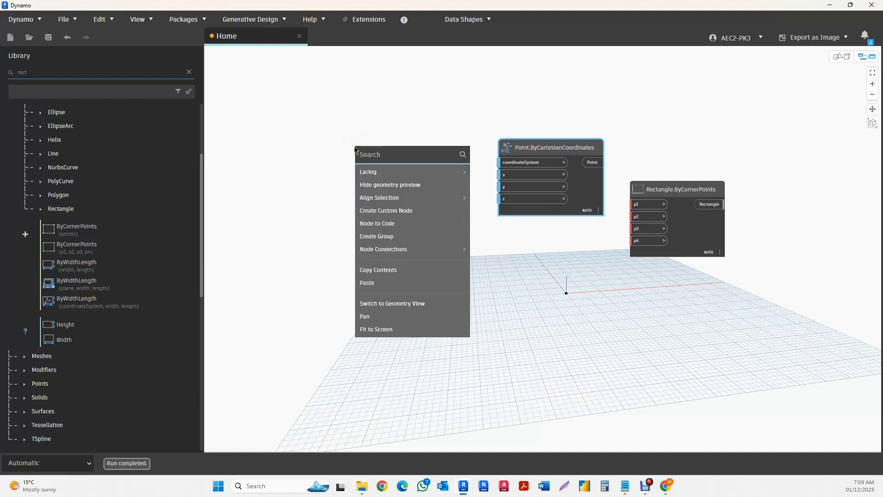
{"action": "type", "text": "numb"}
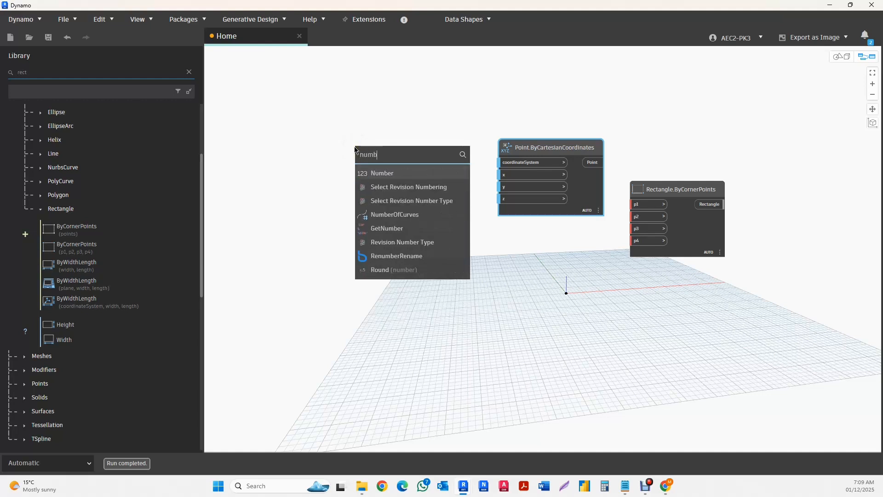
{"action": "left_click", "coordinate": [414, 174]}
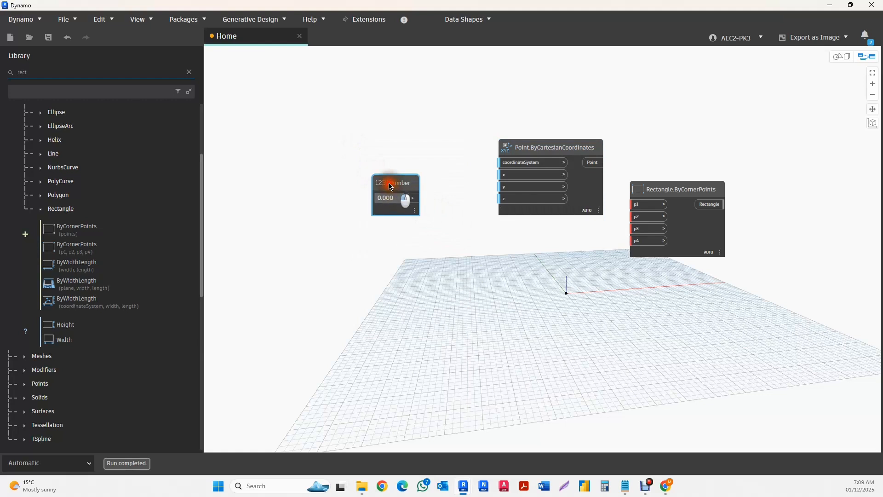
{"action": "left_click_drag", "start_coordinate": [390, 187], "coordinate": [340, 150]}
{"action": "left_click", "coordinate": [405, 152]}
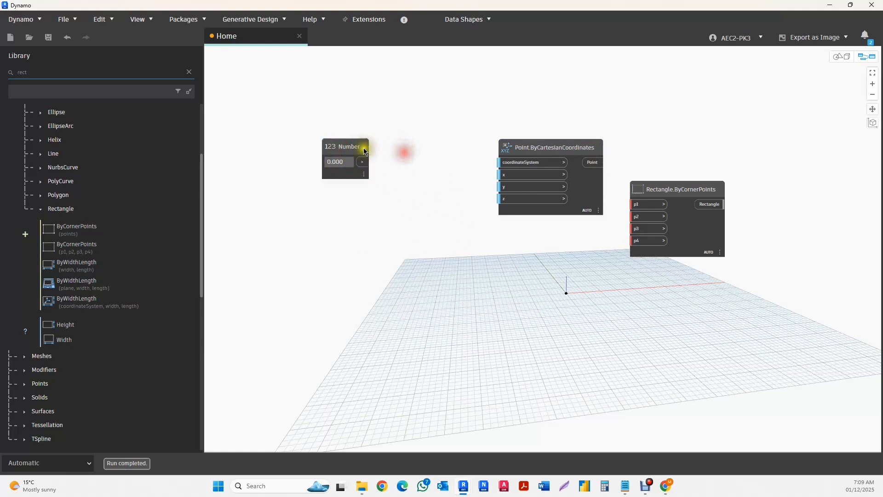
{"action": "left_click", "coordinate": [361, 148]}
{"action": "key", "text": "Delete"}
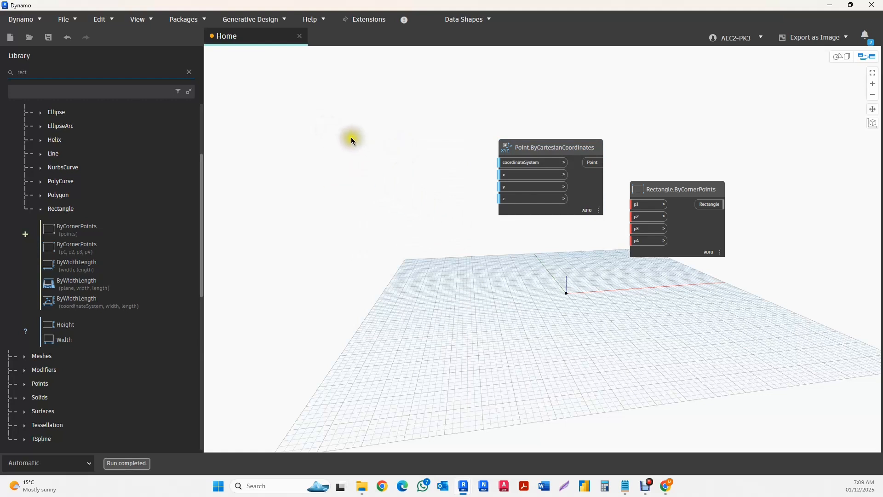
- Add a Code Block with the value 3 and connect its output to the point node's x input
{"action": "double_click", "coordinate": [352, 139]}
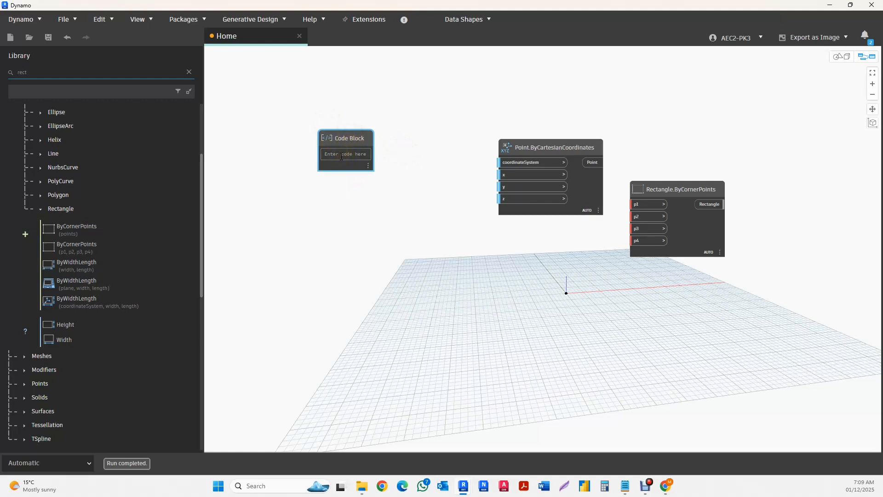
{"action": "type", "text": "3"}
{"action": "left_click", "coordinate": [414, 173]}
{"action": "left_click_drag", "start_coordinate": [368, 154], "coordinate": [503, 178]}
{"action": "left_click_drag", "start_coordinate": [336, 138], "coordinate": [335, 124]}
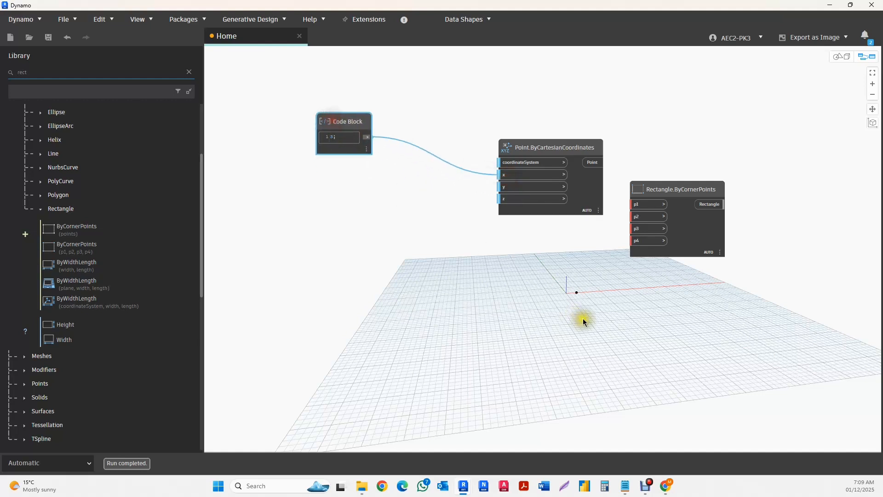
- Add a second Code Block with the value 8 below the first and connect it to the point node's y input
{"action": "left_click", "coordinate": [332, 191]}
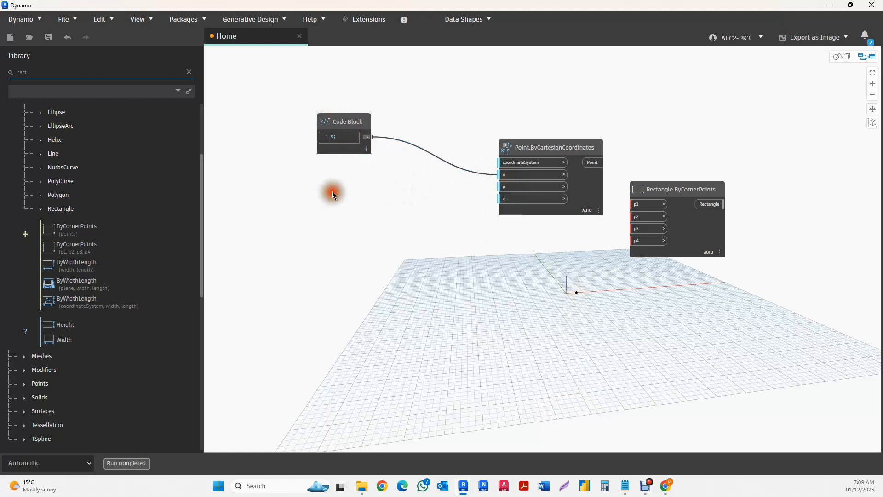
{"action": "double_click", "coordinate": [332, 193]}
{"action": "type", "text": "18;"}
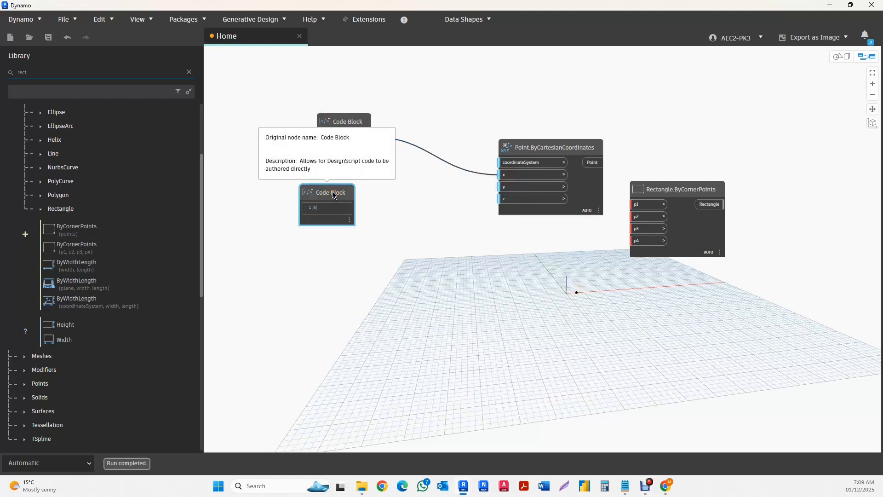
{"action": "left_click", "coordinate": [388, 213]}
{"action": "left_click", "coordinate": [350, 209]}
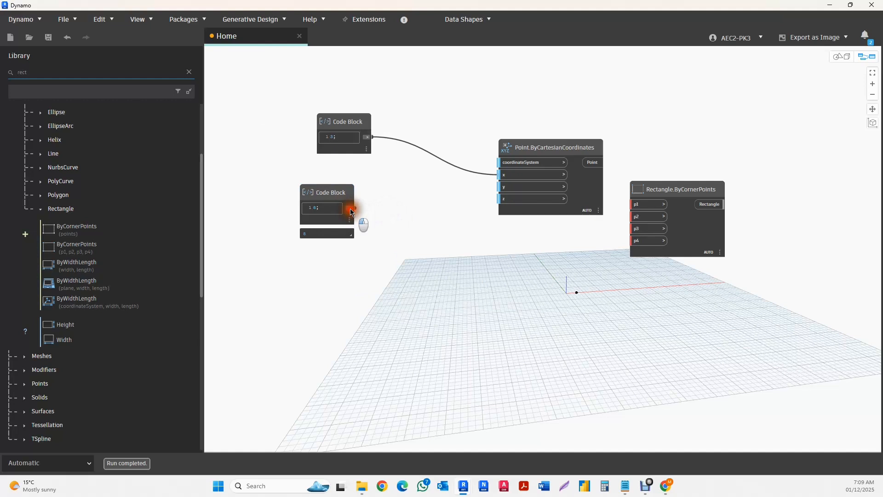
{"action": "left_click", "coordinate": [503, 187]}
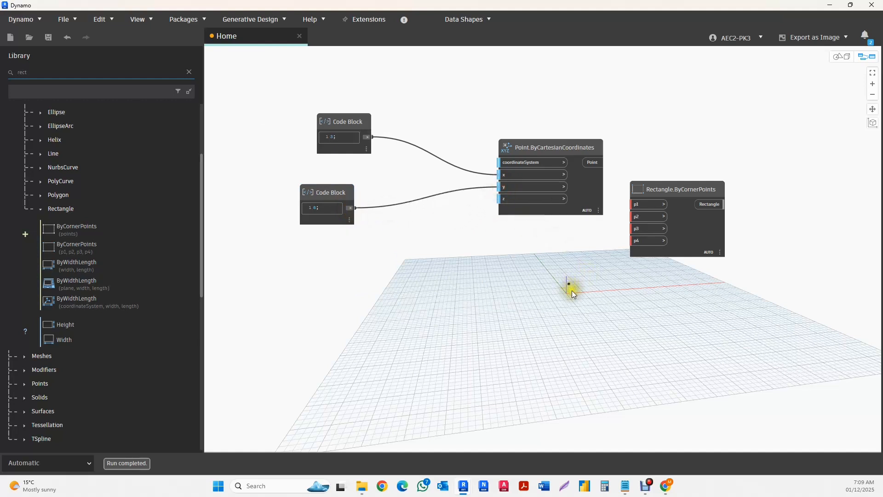
- Bring the point node and its second code block closer to the first, and place a copy of the three-node group below
{"action": "left_click_drag", "start_coordinate": [346, 193], "coordinate": [364, 179]}
{"action": "left_click_drag", "start_coordinate": [531, 152], "coordinate": [441, 139]}
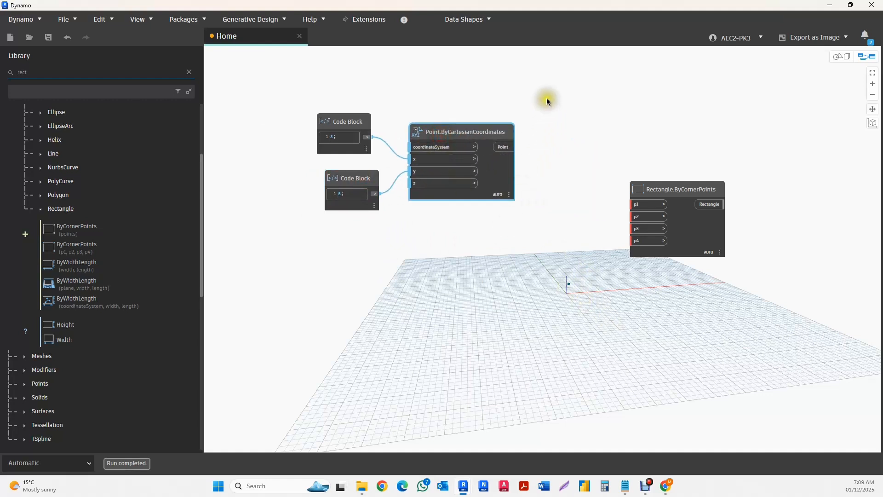
{"action": "left_click_drag", "start_coordinate": [547, 96], "coordinate": [256, 234]}
{"action": "key", "text": "ctrl+c"}
{"action": "key", "text": "ctrl+v"}
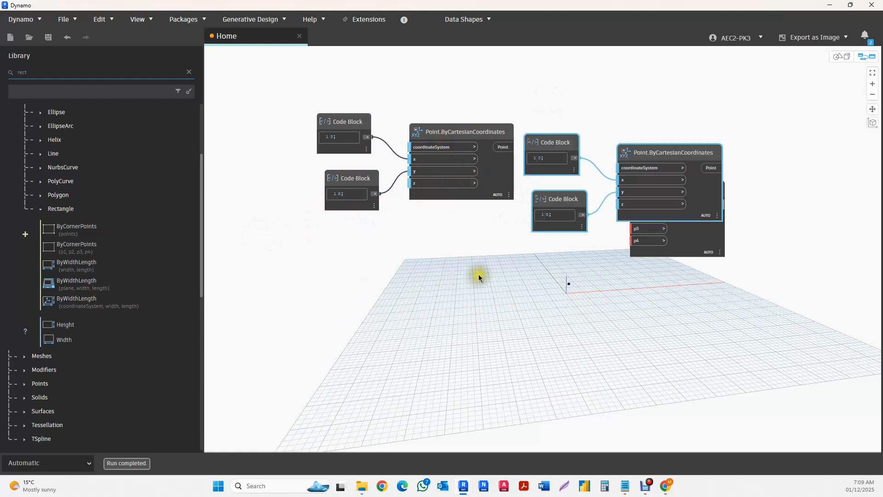
{"action": "left_click_drag", "start_coordinate": [658, 151], "coordinate": [446, 251]}
{"action": "scroll", "coordinate": [400, 332], "scroll_direction": "up", "scroll_amount": 1}
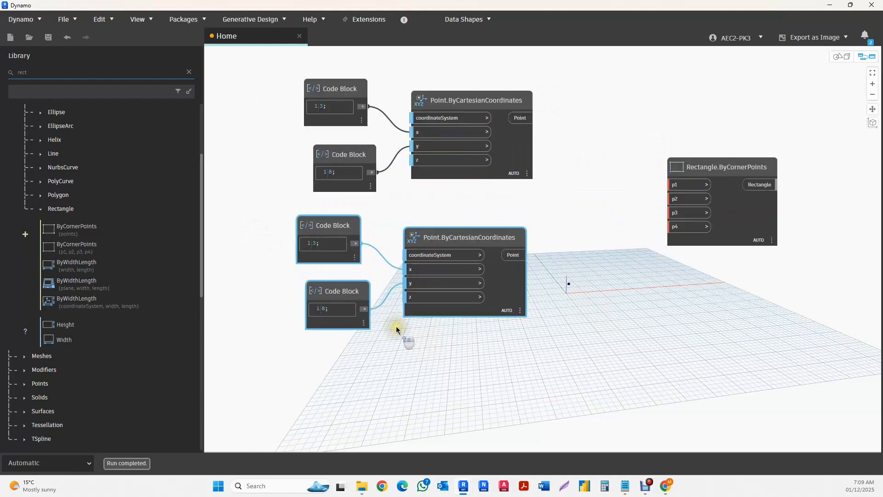
- Delete the copied code block that feeds the second point node's y input
{"action": "mouse_move", "coordinate": [319, 316]}
{"action": "left_click", "coordinate": [352, 296]}
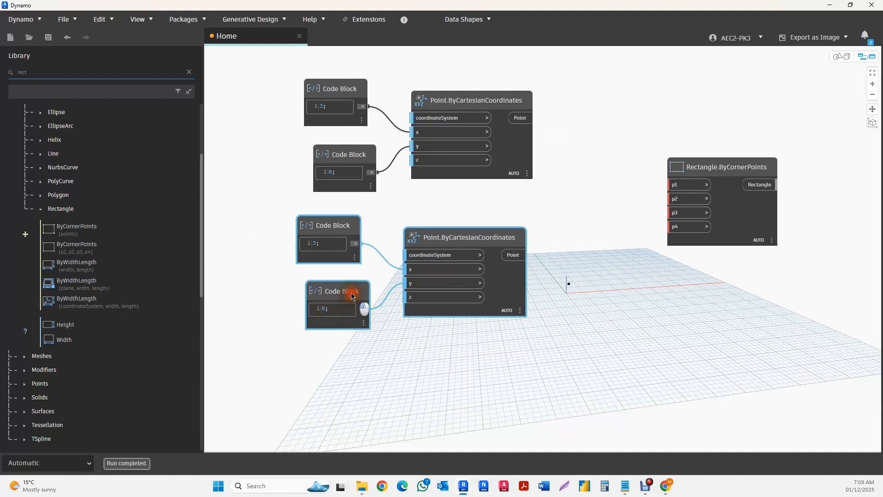
{"action": "left_click", "coordinate": [414, 369]}
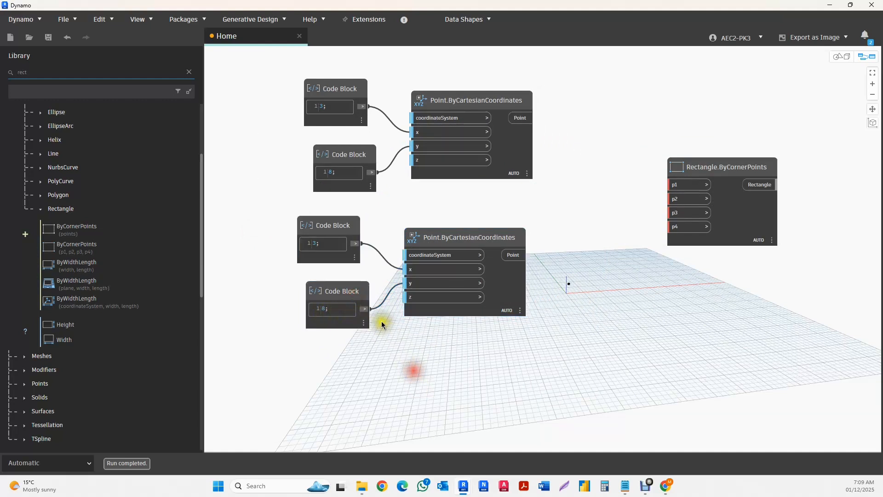
{"action": "left_click", "coordinate": [353, 293]}
{"action": "key", "text": "Delete"}
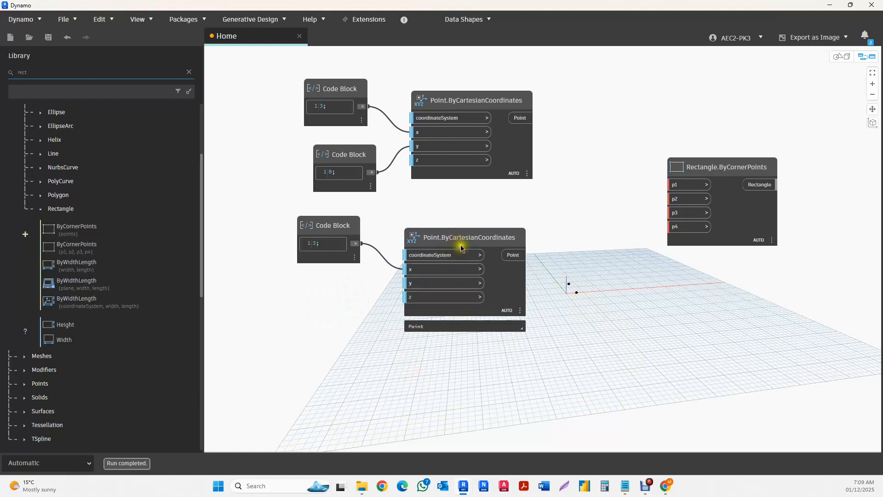
- Paste another copy of the point node with its two code blocks and place it below the second point group
{"action": "key", "text": "ctrl+v"}
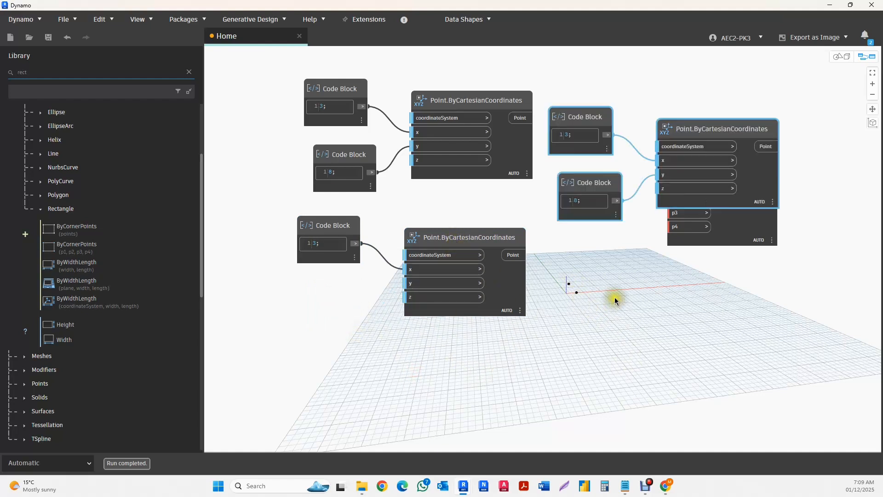
{"action": "left_click_drag", "start_coordinate": [719, 136], "coordinate": [457, 358]}
{"action": "middle_click_drag", "start_coordinate": [598, 345], "coordinate": [587, 283]}
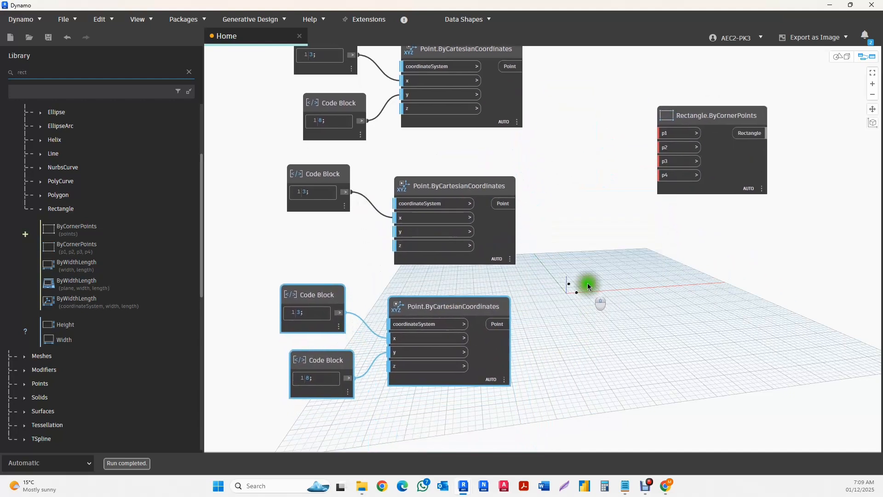
- Set the code block feeding the third point node's x input to 9
{"action": "left_click", "coordinate": [301, 304]}
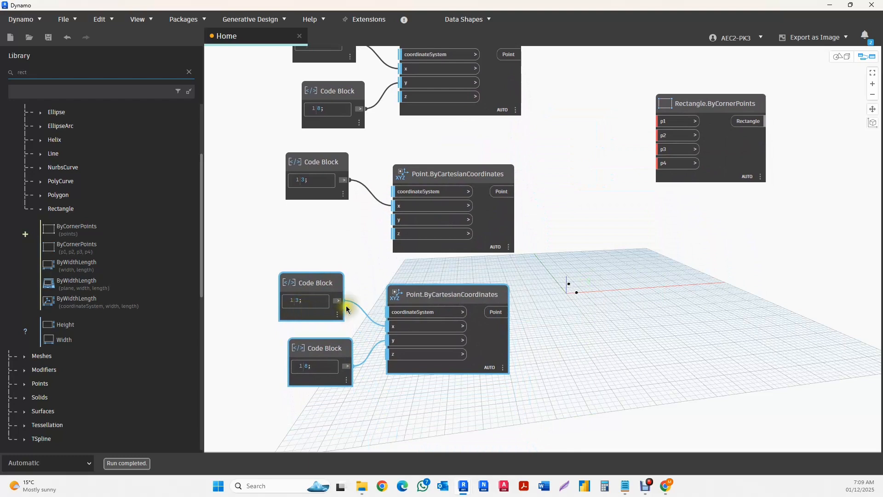
{"action": "scroll", "coordinate": [576, 311], "scroll_direction": "down", "scroll_amount": 3}
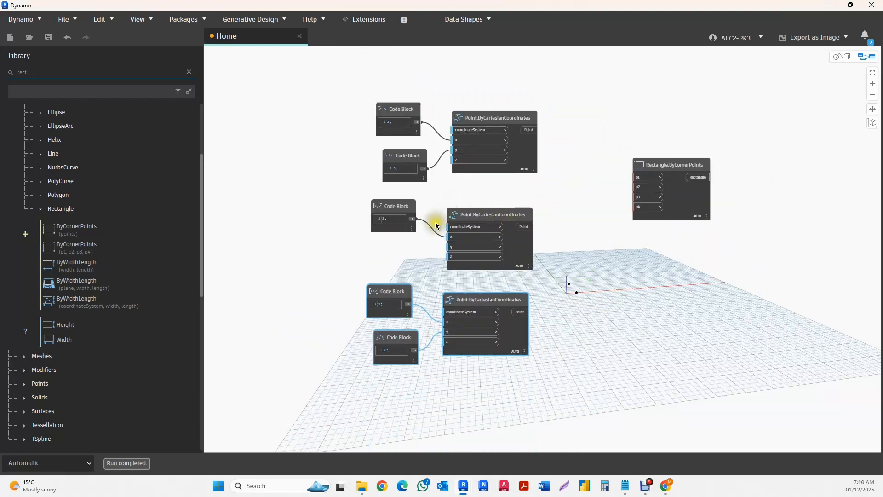
{"action": "scroll", "coordinate": [432, 222], "scroll_direction": "up", "scroll_amount": 3}
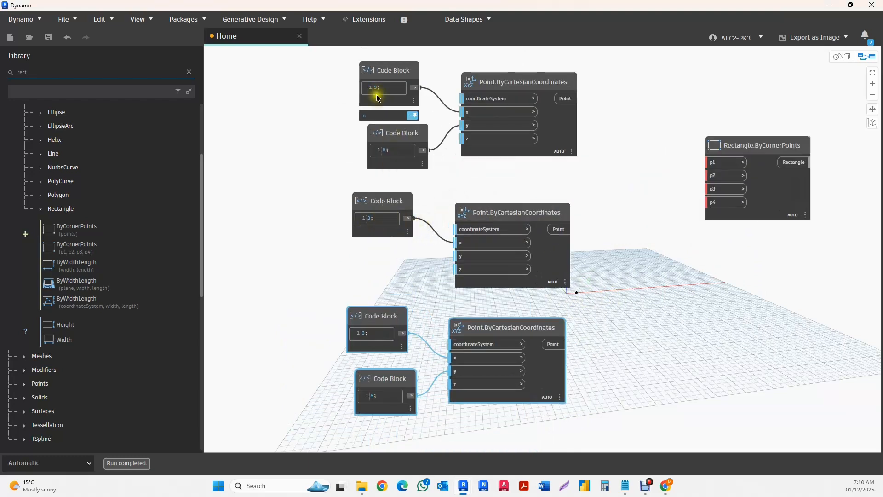
{"action": "left_click", "coordinate": [375, 228]}
{"action": "scroll", "coordinate": [363, 228], "scroll_direction": "up", "scroll_amount": 5}
{"action": "scroll", "coordinate": [363, 227], "scroll_direction": "down", "scroll_amount": 6}
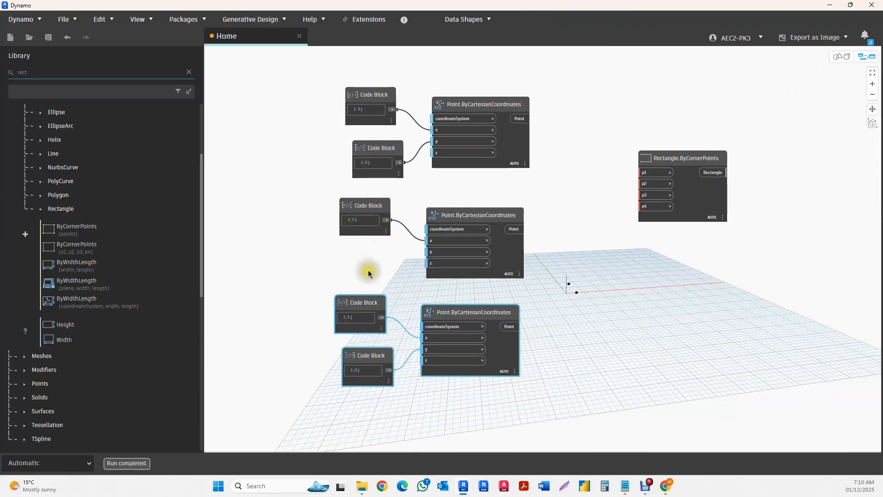
{"action": "scroll", "coordinate": [348, 319], "scroll_direction": "up", "scroll_amount": 5}
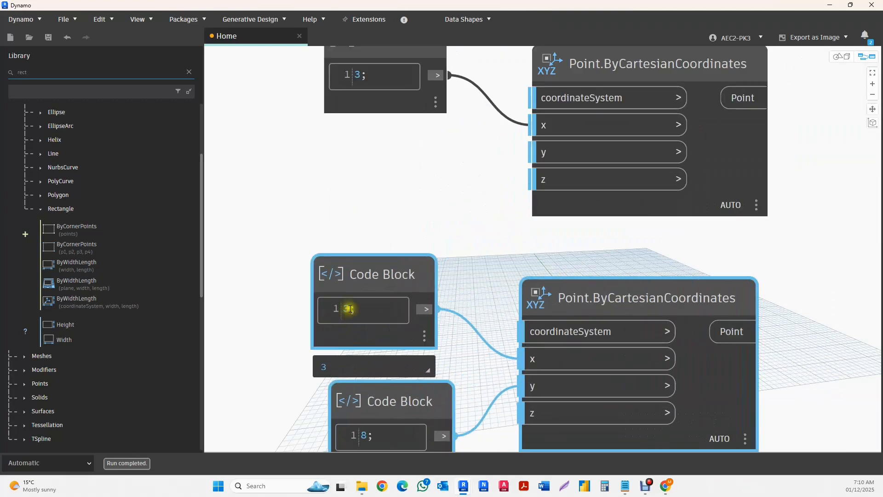
{"action": "double_click", "coordinate": [344, 309]}
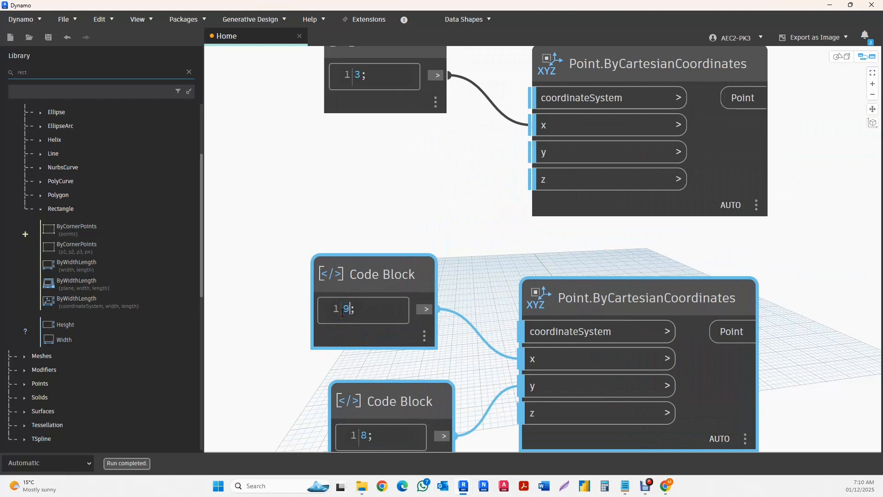
{"action": "left_click", "coordinate": [274, 257]}
{"action": "scroll", "coordinate": [275, 219], "scroll_direction": "down", "scroll_amount": 5}
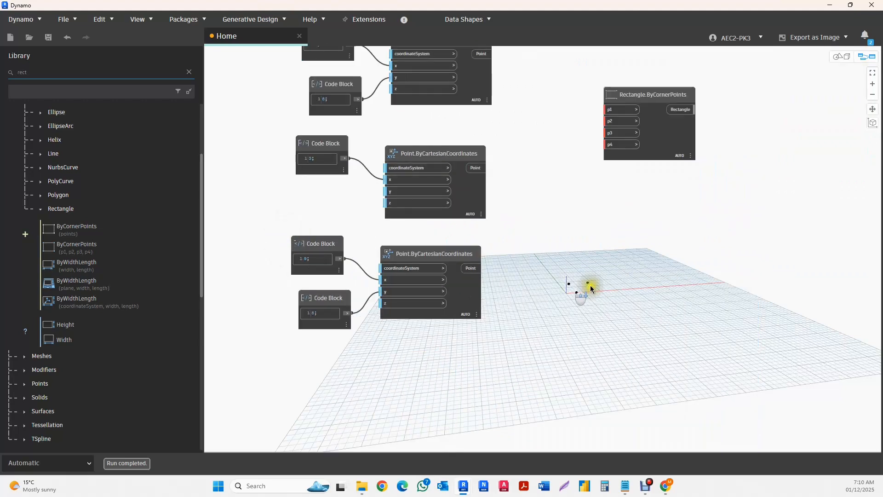
- Duplicate the third point node with its two code blocks and place the copy directly below it
{"action": "left_click_drag", "start_coordinate": [489, 268], "coordinate": [276, 331]}
{"action": "key", "text": "ctrl+c"}
{"action": "key", "text": "ctrl+v"}
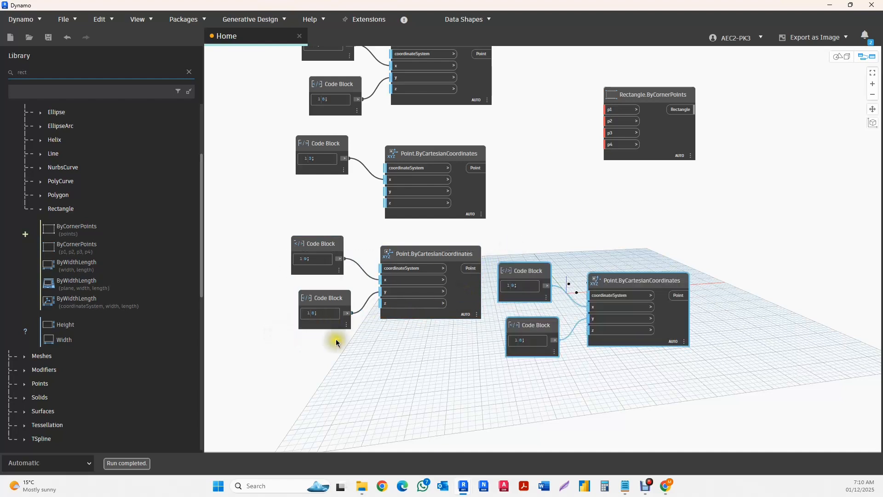
{"action": "left_click_drag", "start_coordinate": [550, 279], "coordinate": [428, 379]}
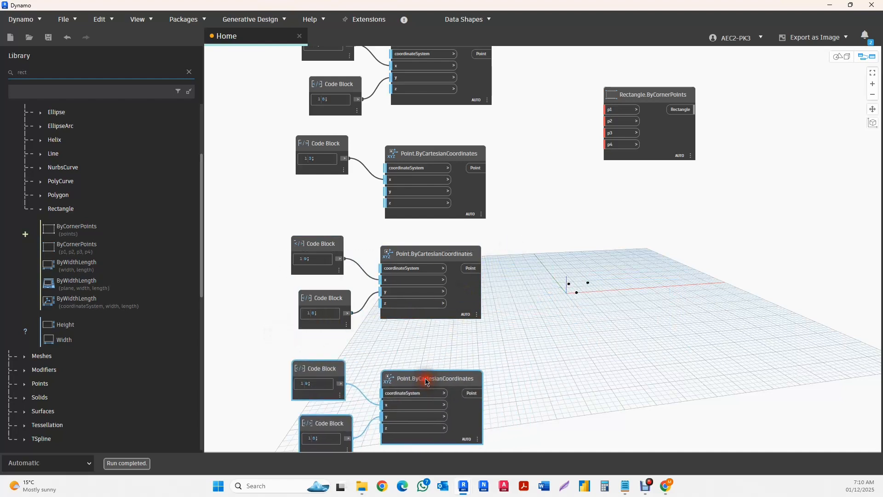
{"action": "middle_click_drag", "start_coordinate": [553, 391], "coordinate": [548, 340]}
- Delete the code block that feeds the fourth point node's y input
{"action": "left_click", "coordinate": [385, 445]}
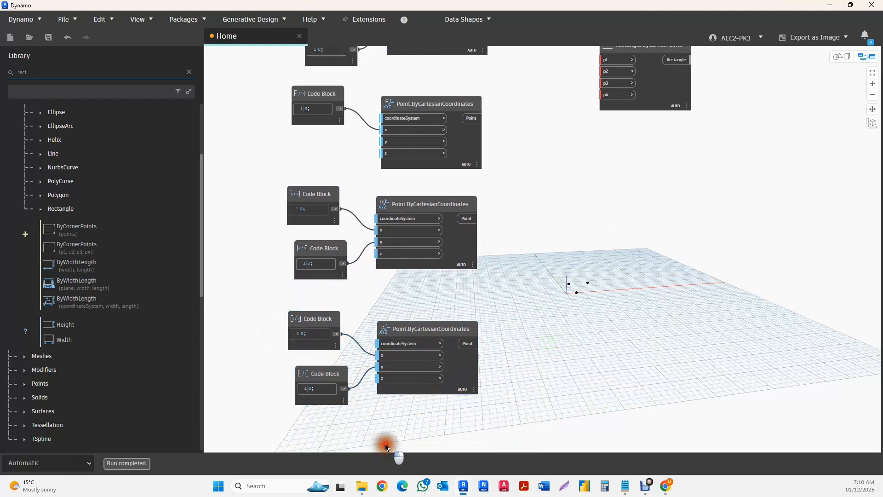
{"action": "left_click", "coordinate": [322, 378]}
{"action": "key", "text": "Delete"}
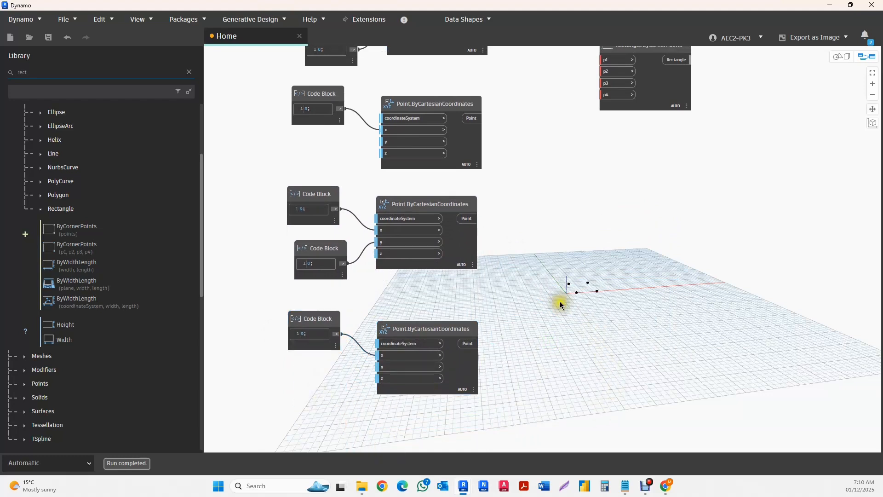
- Check which preview points the first two point nodes produce, and move the second point group to the end of the stack
{"action": "scroll", "coordinate": [547, 352], "scroll_direction": "down", "scroll_amount": 3}
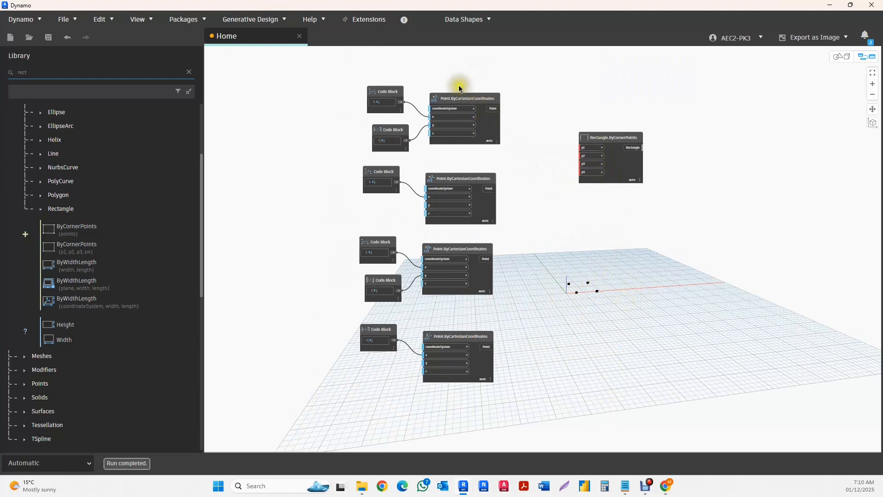
{"action": "left_click", "coordinate": [482, 117]}
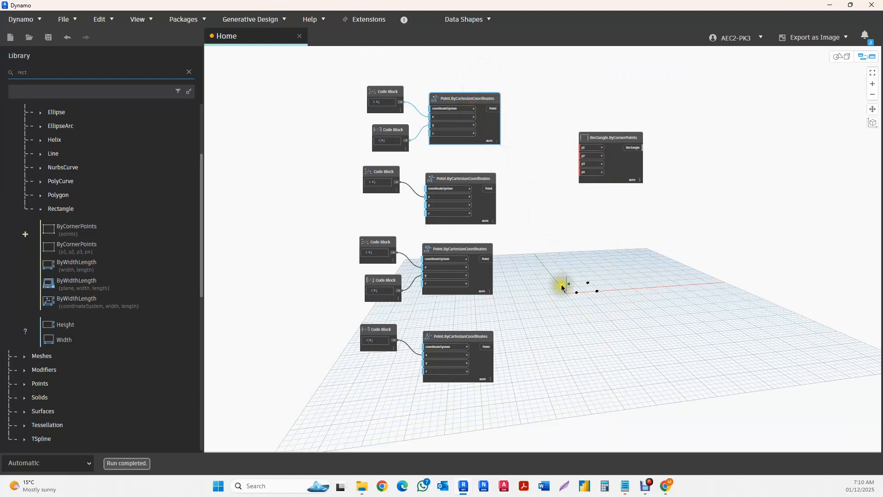
{"action": "left_click", "coordinate": [476, 180]}
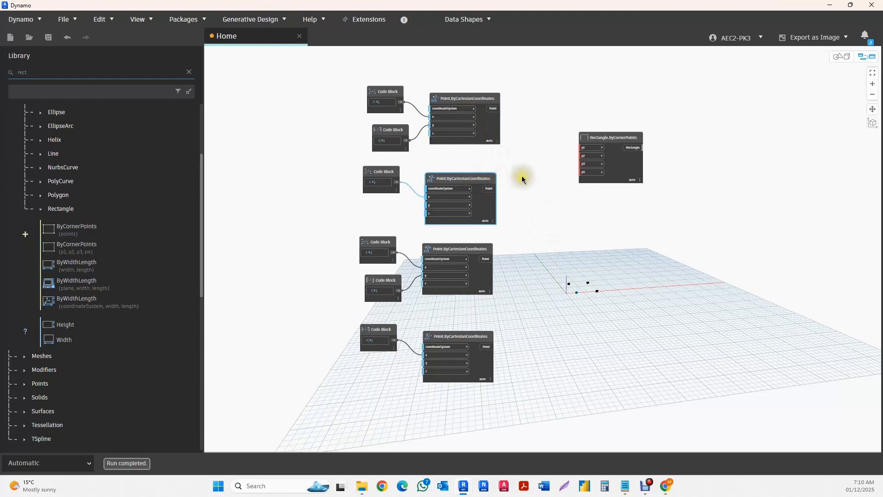
{"action": "scroll", "coordinate": [521, 175], "scroll_direction": "down", "scroll_amount": 3}
{"action": "left_click_drag", "start_coordinate": [523, 181], "coordinate": [408, 204]}
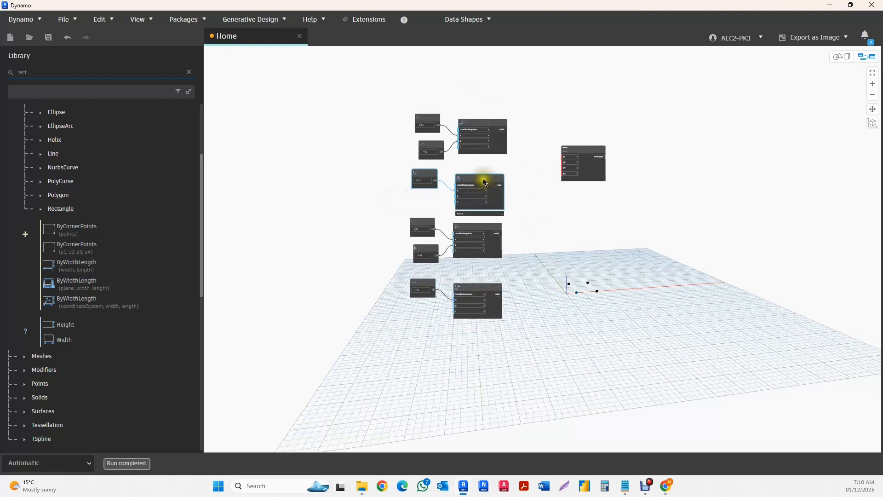
{"action": "left_click_drag", "start_coordinate": [479, 181], "coordinate": [479, 412]}
- Move the point group with x 9 and y 8 up, directly below the first point group
{"action": "left_click", "coordinate": [488, 230]}
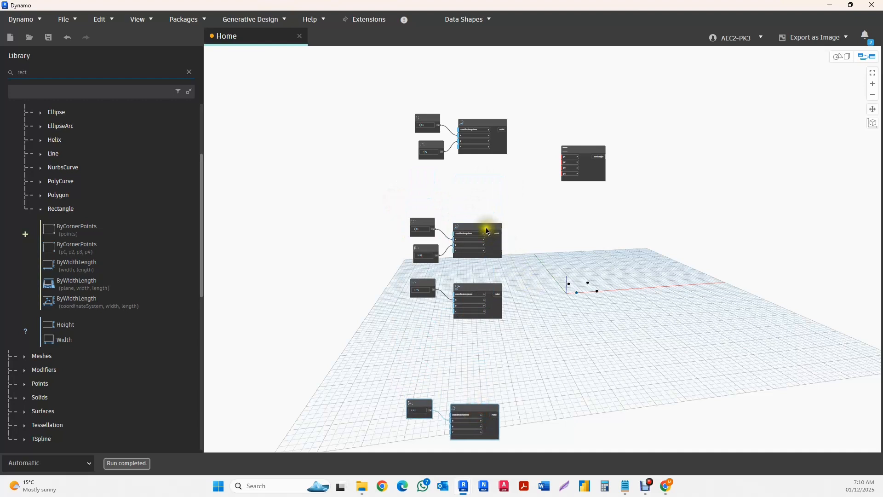
{"action": "left_click_drag", "start_coordinate": [518, 215], "coordinate": [398, 257]}
{"action": "left_click_drag", "start_coordinate": [475, 204], "coordinate": [479, 180]}
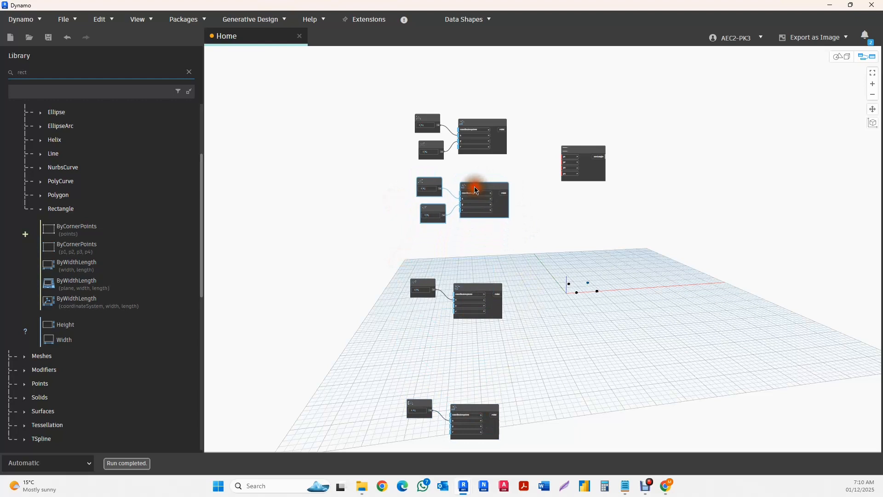
- Move the remaining two single-code-block point groups up, with the x 9 group third and the x 3 group fourth
{"action": "left_click", "coordinate": [479, 288]}
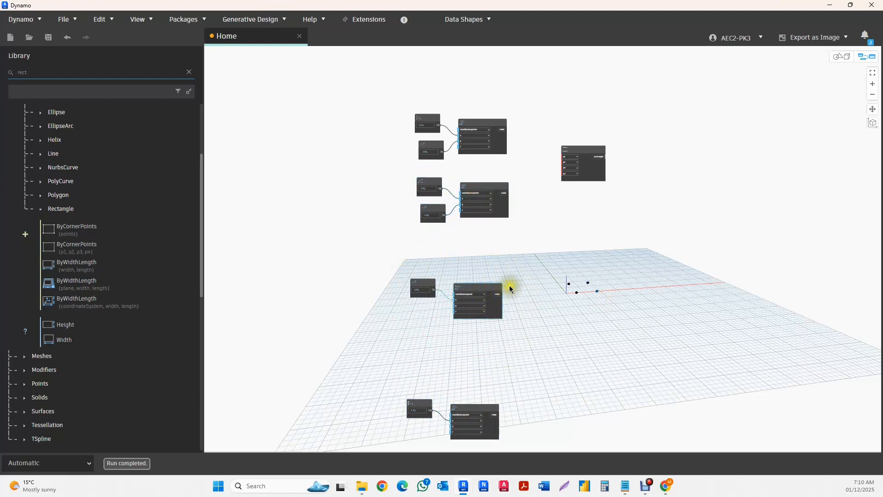
{"action": "left_click_drag", "start_coordinate": [538, 274], "coordinate": [408, 328]}
{"action": "left_click_drag", "start_coordinate": [474, 292], "coordinate": [482, 252]}
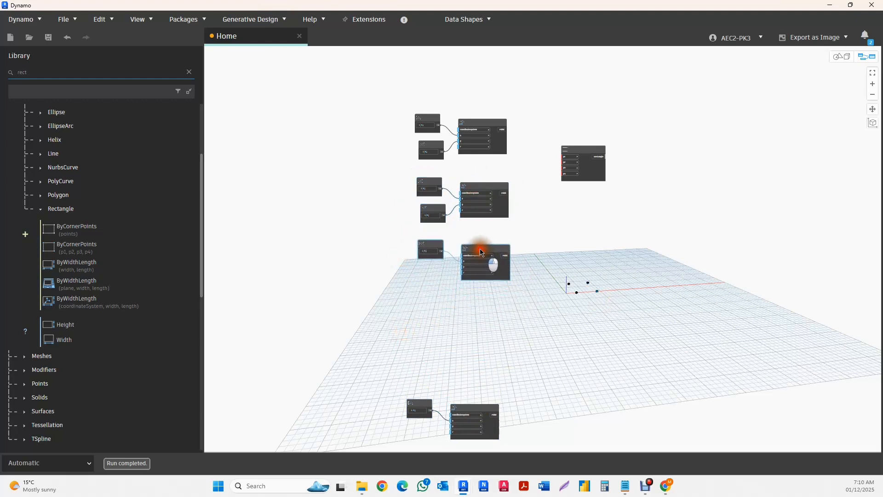
{"action": "left_click_drag", "start_coordinate": [547, 392], "coordinate": [405, 440]}
{"action": "left_click_drag", "start_coordinate": [482, 407], "coordinate": [495, 300]}
- Connect the four point outputs, in order down the stack, to p1, p2, p3 and p4 of the Rectangle.ByCornerPoints node
{"action": "scroll", "coordinate": [532, 102], "scroll_direction": "up", "scroll_amount": 3}
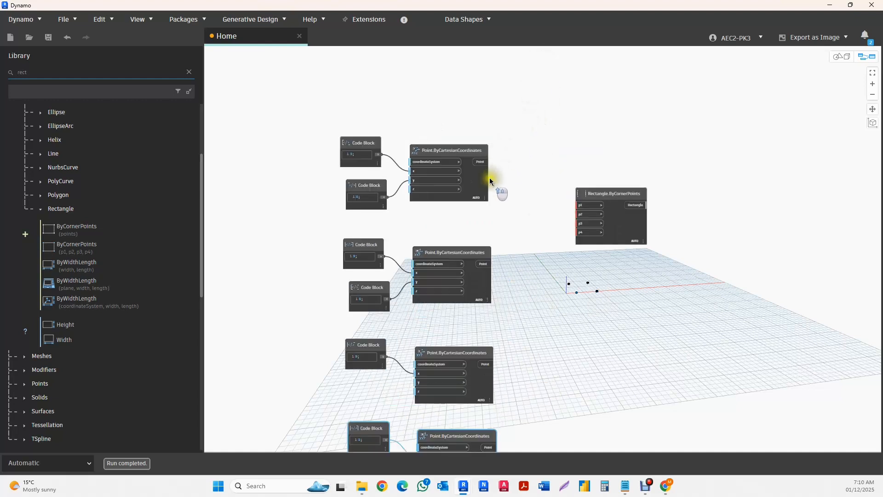
{"action": "left_click", "coordinate": [481, 162]}
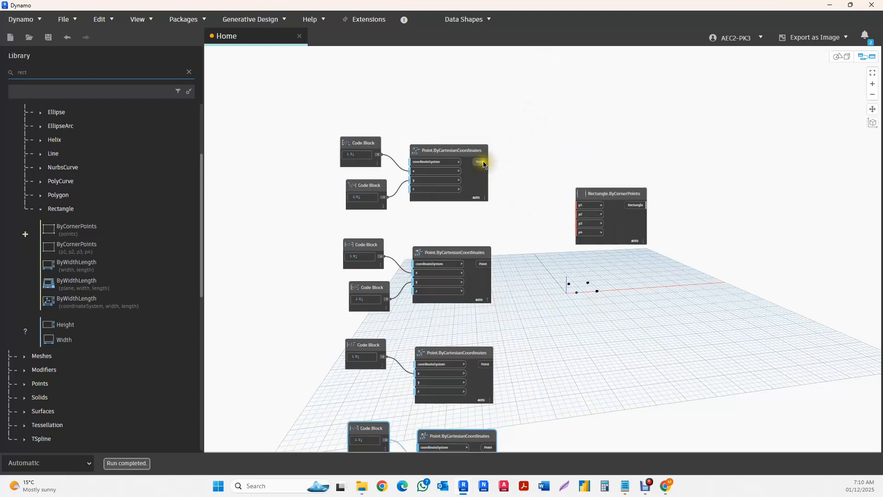
{"action": "left_click", "coordinate": [579, 206]}
{"action": "left_click", "coordinate": [483, 264]}
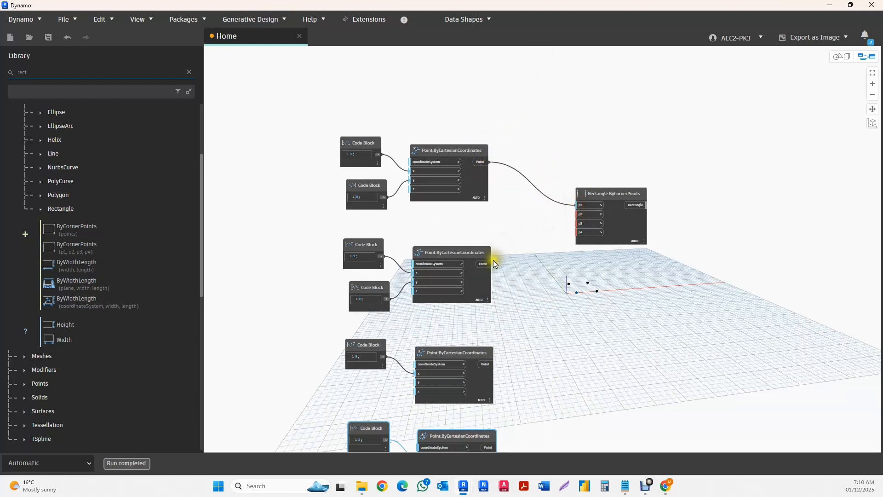
{"action": "left_click", "coordinate": [578, 214]}
{"action": "left_click", "coordinate": [486, 364]}
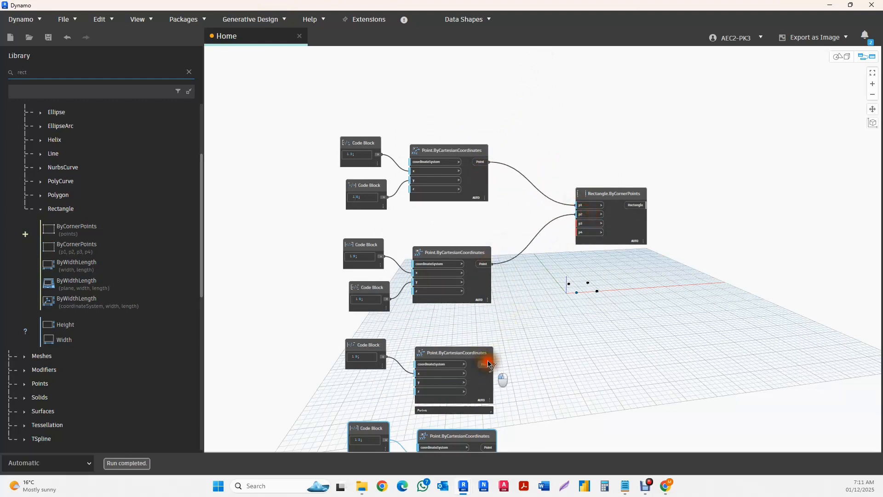
{"action": "left_click", "coordinate": [581, 223]}
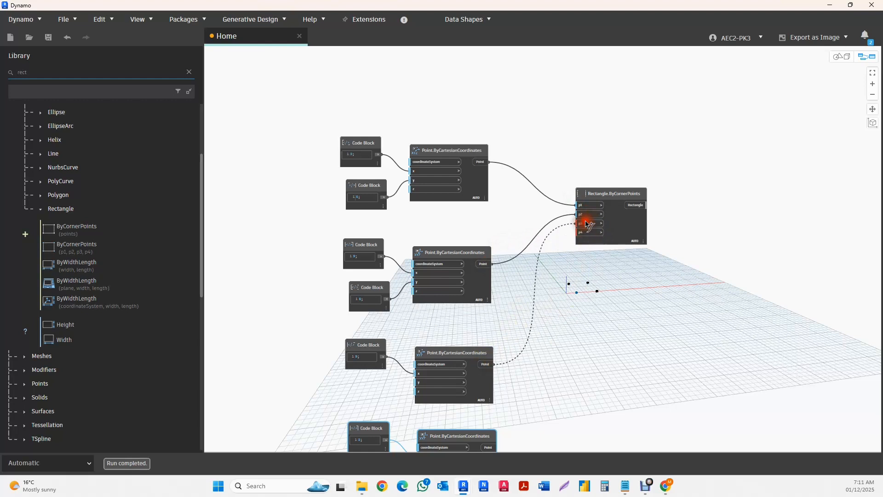
{"action": "left_click", "coordinate": [489, 446]}
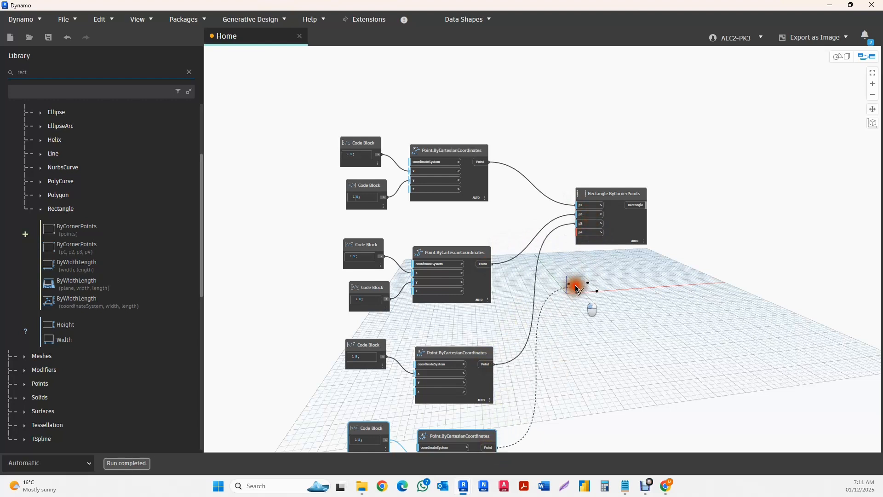
{"action": "left_click", "coordinate": [585, 233]}
{"action": "scroll", "coordinate": [525, 223], "scroll_direction": "down", "scroll_amount": 2}
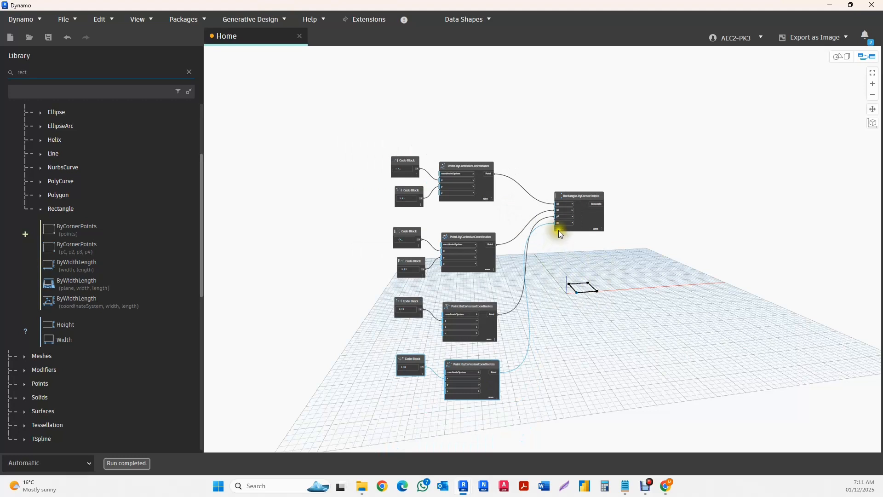
- Swap the first two corner connections on Rectangle.ByCornerPoints, feeding the first point into p2 and the second point into p1
{"action": "scroll", "coordinate": [559, 230], "scroll_direction": "up", "scroll_amount": 4}
{"action": "left_click", "coordinate": [529, 199]}
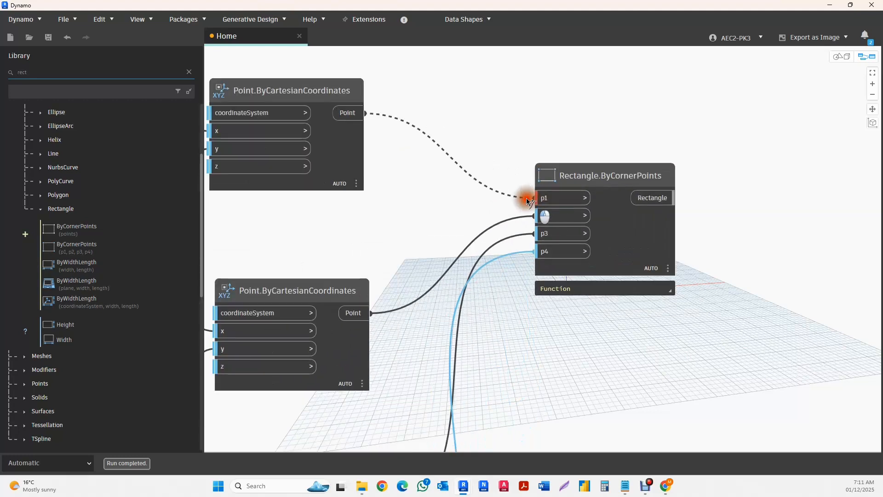
{"action": "left_click", "coordinate": [543, 216]}
{"action": "left_click", "coordinate": [365, 316]}
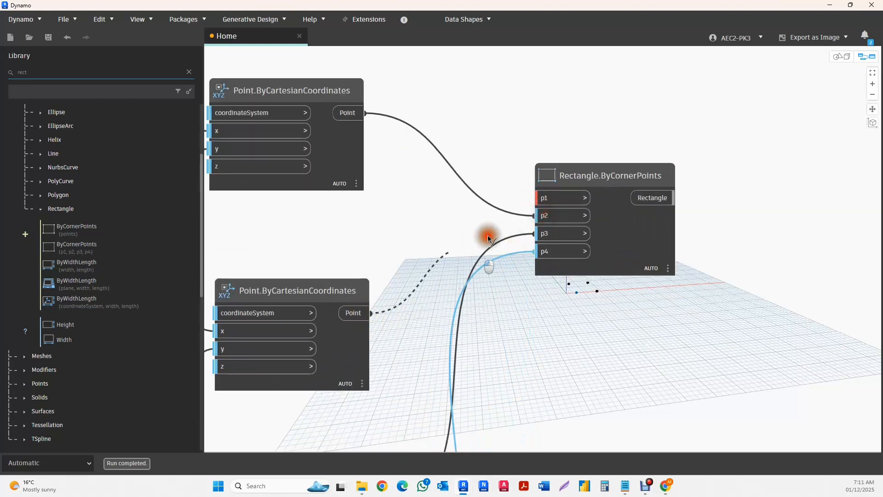
{"action": "left_click", "coordinate": [542, 197]}
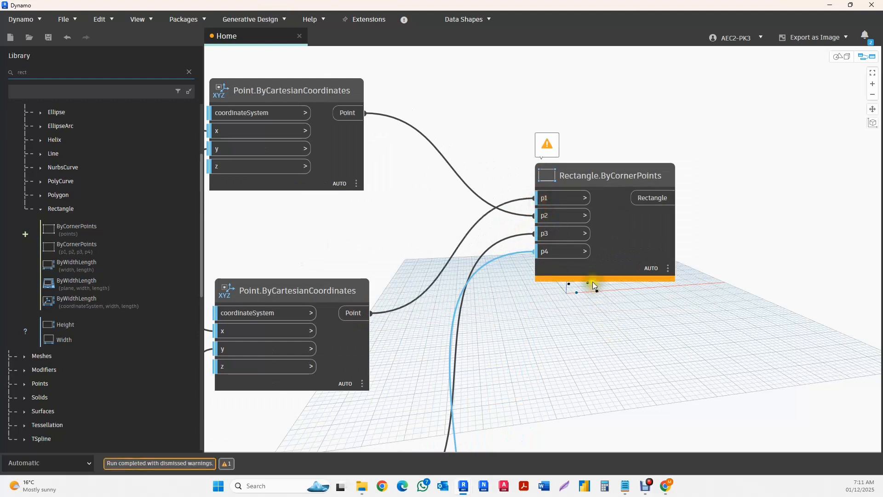
- Restore the corner order by reconnecting the second point to p2 and the first point to p1, and select the rectangle node
{"action": "left_click", "coordinate": [537, 198]}
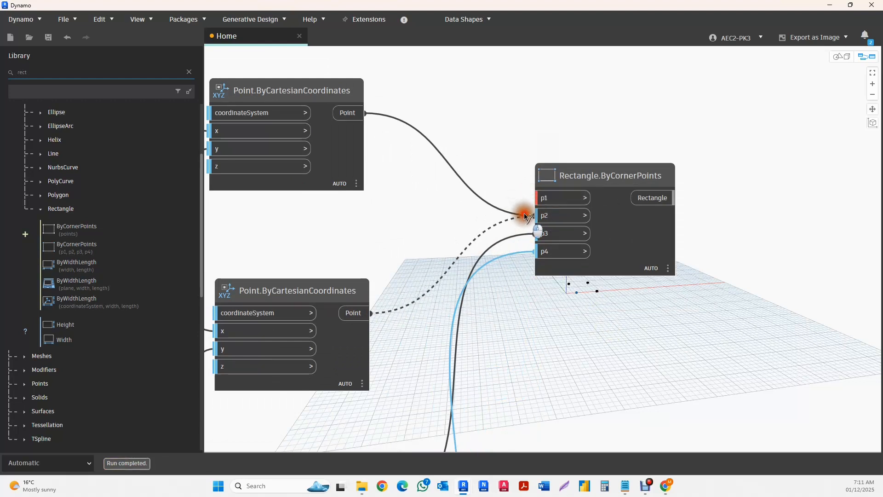
{"action": "left_click", "coordinate": [535, 215]}
{"action": "left_click", "coordinate": [365, 113]}
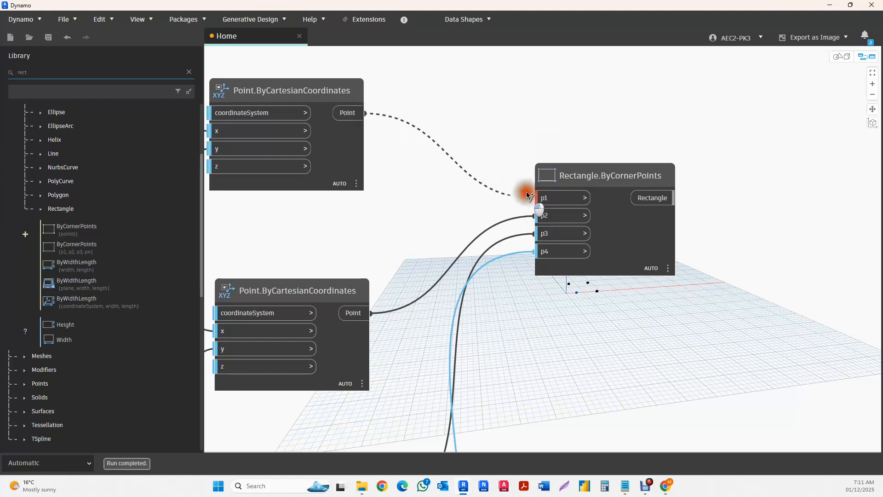
{"action": "left_click", "coordinate": [538, 198]}
{"action": "scroll", "coordinate": [474, 189], "scroll_direction": "down", "scroll_amount": 5}
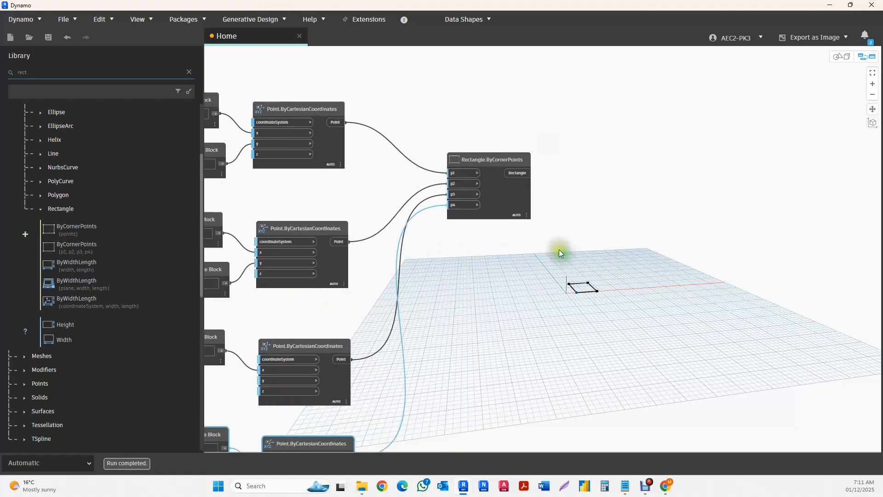
{"action": "scroll", "coordinate": [461, 210], "scroll_direction": "down", "scroll_amount": 3}
{"action": "left_click", "coordinate": [484, 182]}
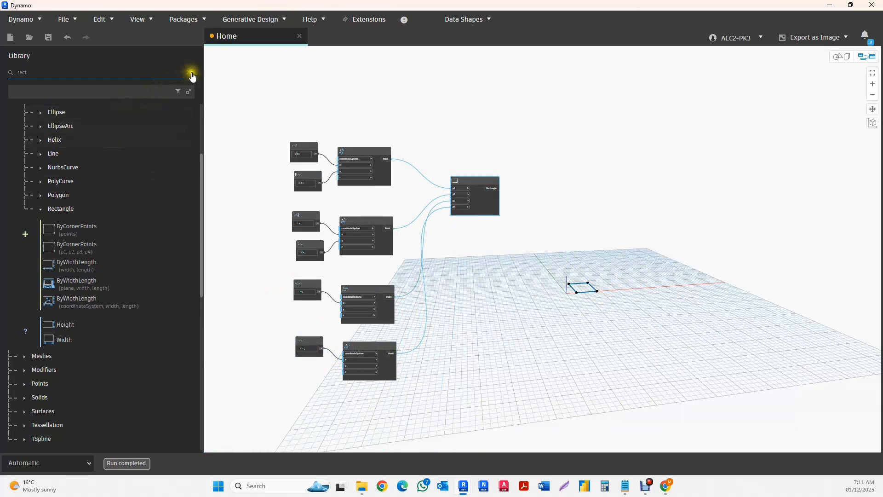
- Search the node library for "transla" and check the description of the direction-based Translate node
{"action": "left_click", "coordinate": [190, 72]}
{"action": "left_click", "coordinate": [69, 76]}
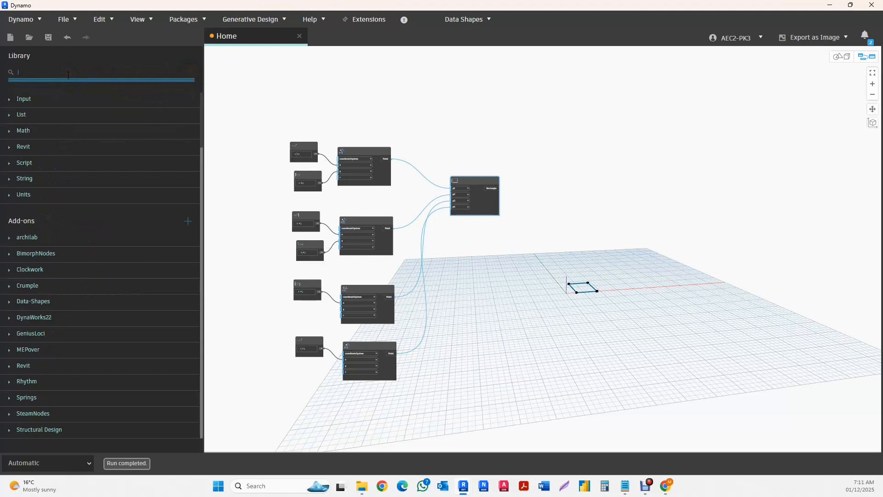
{"action": "type", "text": "tra"}
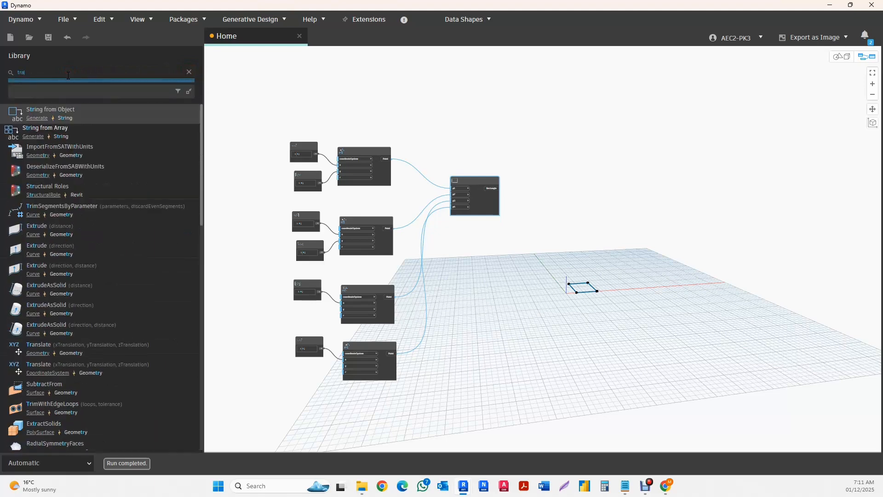
{"action": "type", "text": "nsla"}
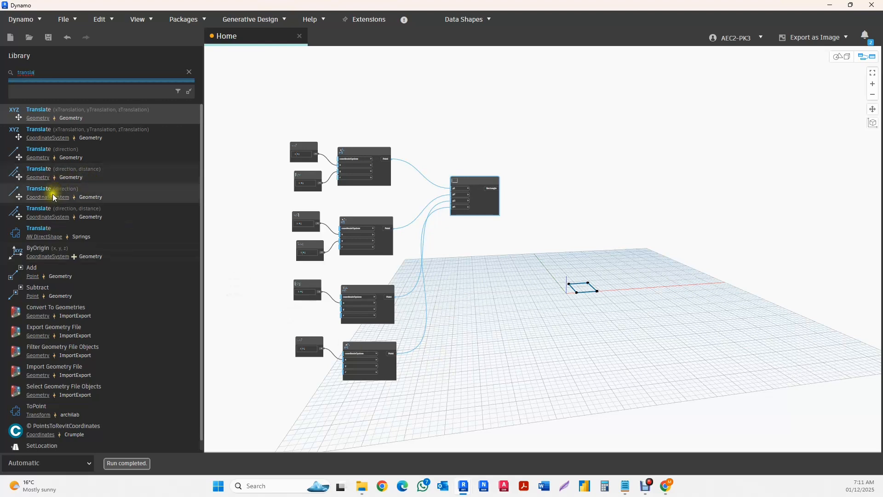
{"action": "mouse_move", "coordinate": [41, 200]}
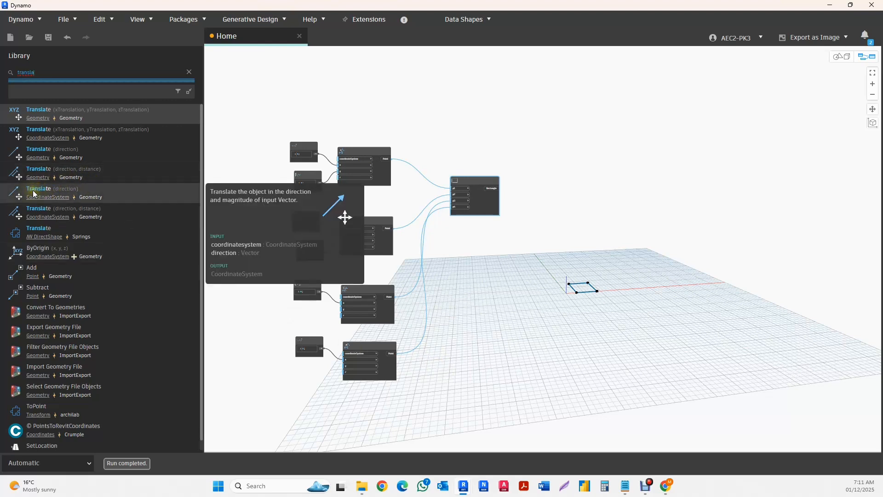
{"action": "left_click", "coordinate": [265, 246]}
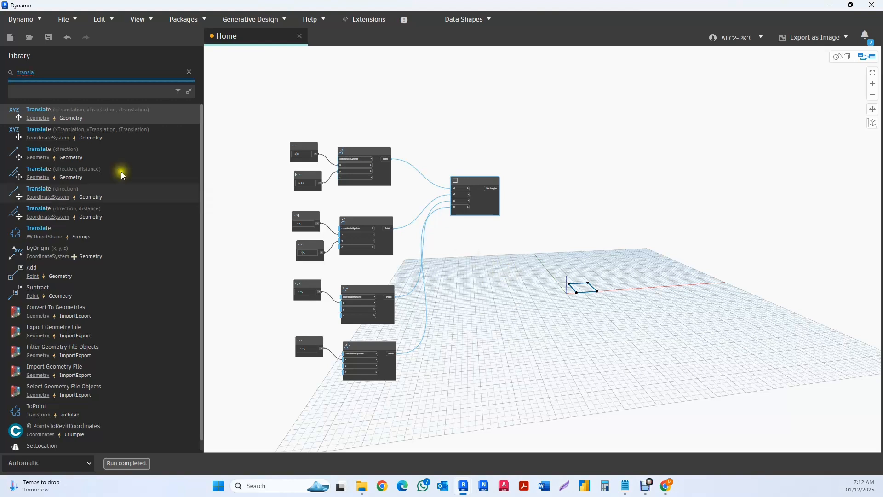
- Add the Geometry.Translate node with direction and distance inputs from the Geometry category and place it beside the rectangle node
{"action": "left_click", "coordinate": [38, 179]}
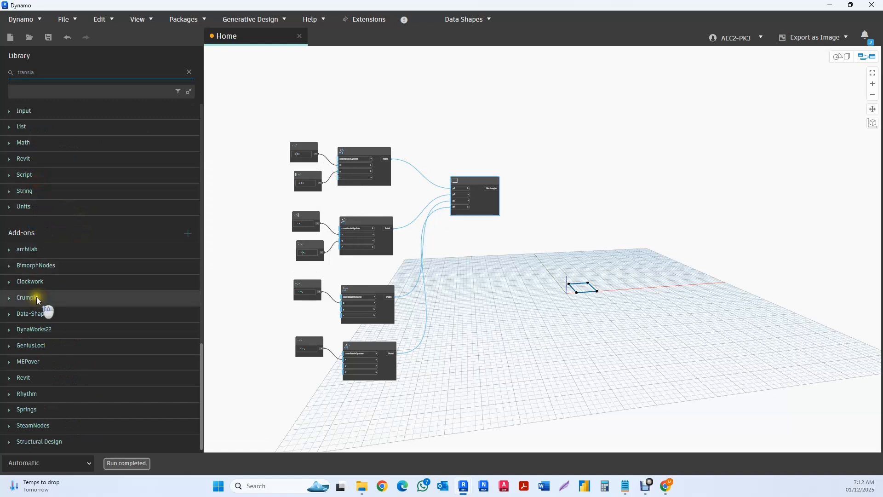
{"action": "scroll", "coordinate": [54, 302], "scroll_direction": "up", "scroll_amount": 5}
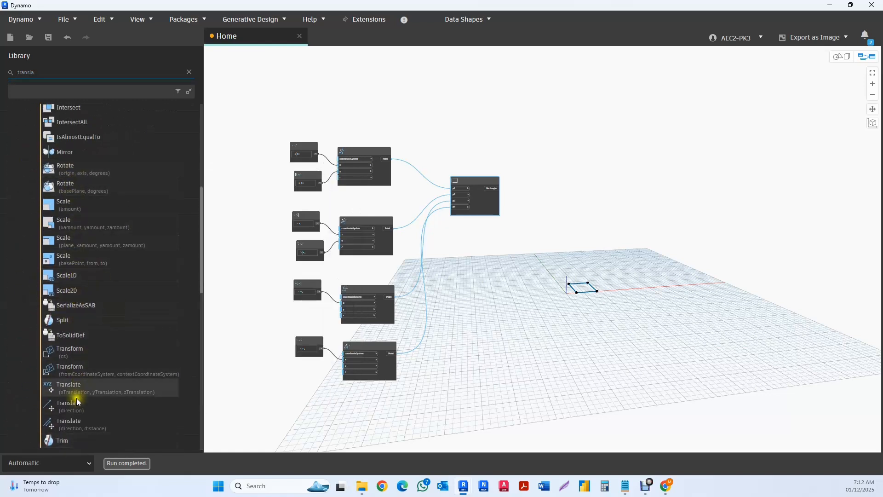
{"action": "scroll", "coordinate": [124, 351], "scroll_direction": "down", "scroll_amount": 2}
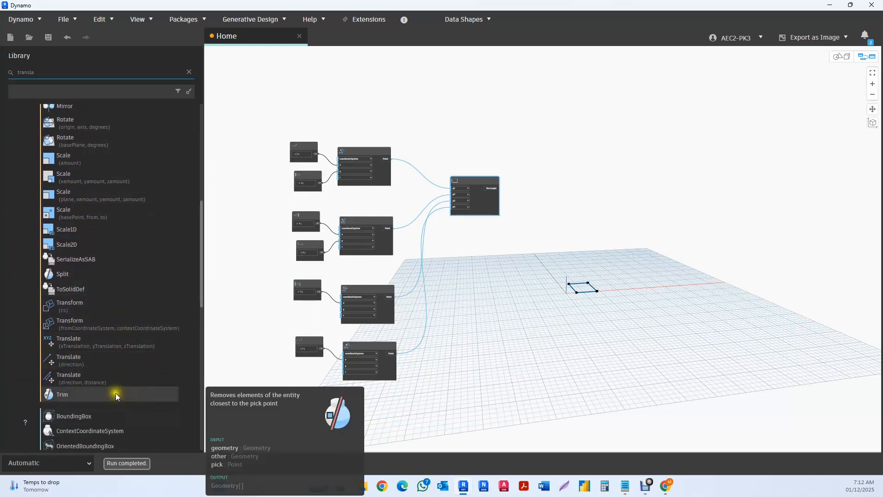
{"action": "left_click", "coordinate": [67, 378]}
{"action": "scroll", "coordinate": [610, 292], "scroll_direction": "up", "scroll_amount": 3}
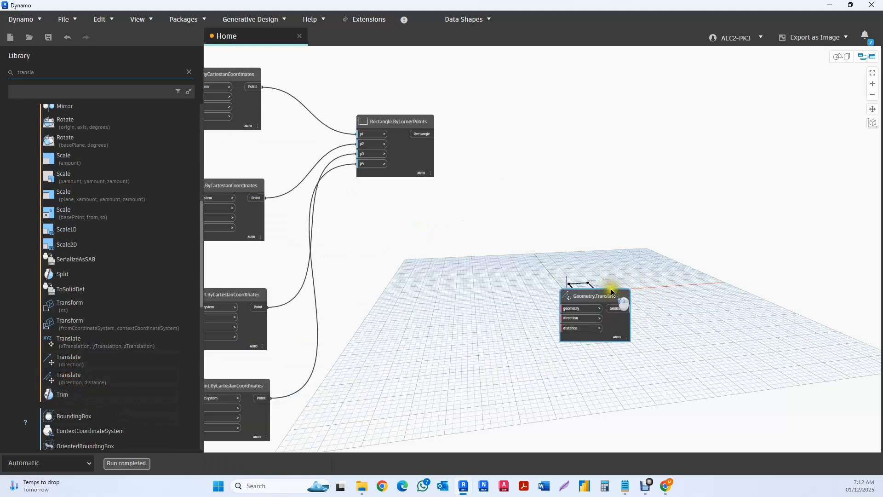
{"action": "left_click_drag", "start_coordinate": [599, 291], "coordinate": [574, 132]}
- Connect the Rectangle output of Rectangle.ByCornerPoints to the geometry input of Geometry.Translate
{"action": "scroll", "coordinate": [513, 158], "scroll_direction": "up", "scroll_amount": 3}
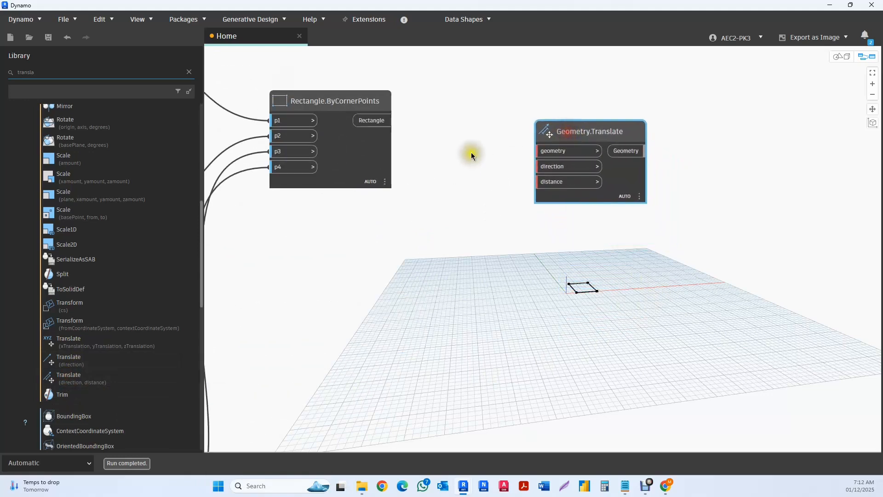
{"action": "scroll", "coordinate": [471, 152], "scroll_direction": "down", "scroll_amount": 2}
{"action": "left_click_drag", "start_coordinate": [414, 129], "coordinate": [530, 153]}
{"action": "left_click", "coordinate": [557, 141]}
{"action": "scroll", "coordinate": [521, 155], "scroll_direction": "up", "scroll_amount": 2}
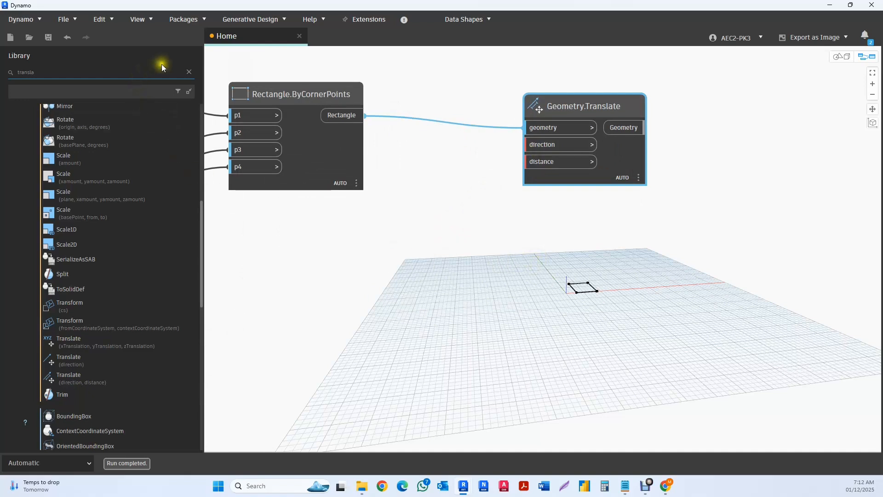
- Search the node library for "vector" and open the Geometry library's Vector category
{"action": "left_click", "coordinate": [189, 72]}
{"action": "left_click", "coordinate": [56, 76]}
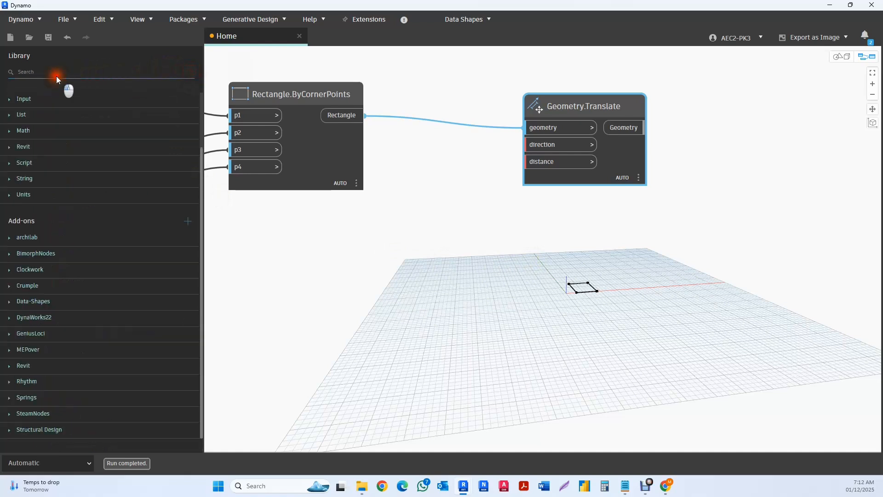
{"action": "left_click", "coordinate": [48, 72]}
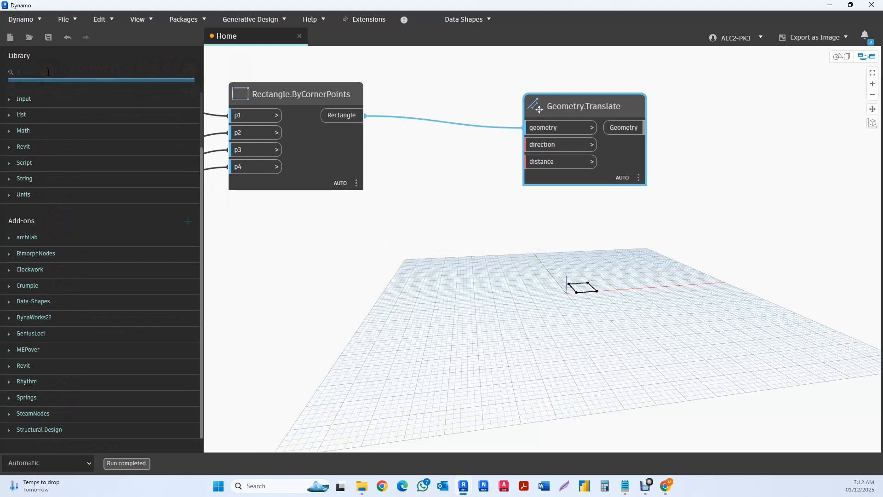
{"action": "type", "text": "vec"}
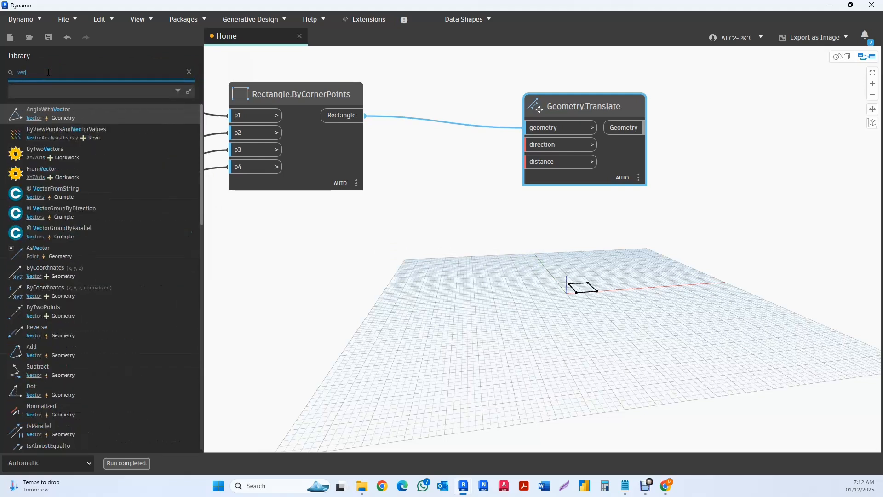
{"action": "type", "text": "tor"}
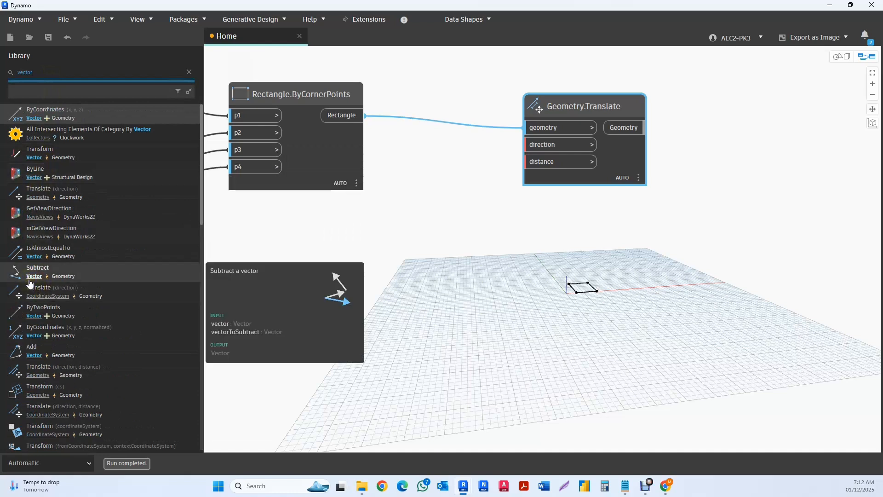
{"action": "left_click", "coordinate": [34, 355]}
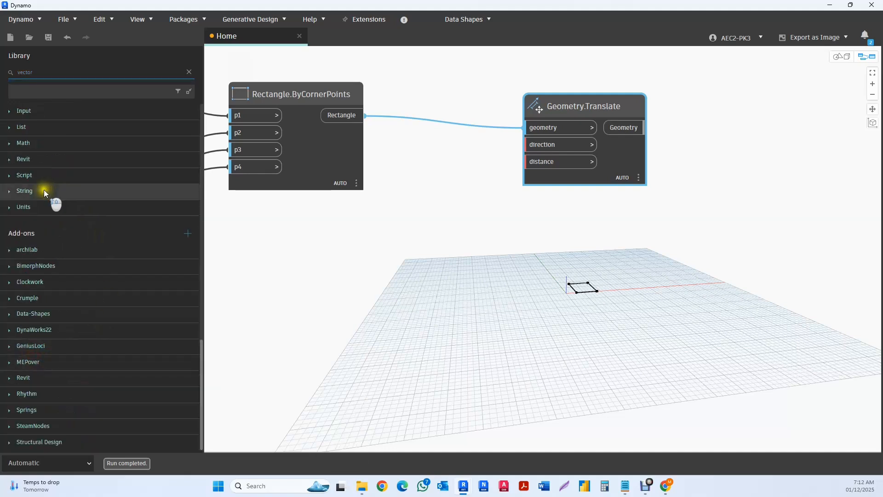
- Add a Vector.ZAxis node, connect it to the direction input of Geometry.Translate, and place it between the two nodes
{"action": "scroll", "coordinate": [43, 189], "scroll_direction": "up", "scroll_amount": 12}
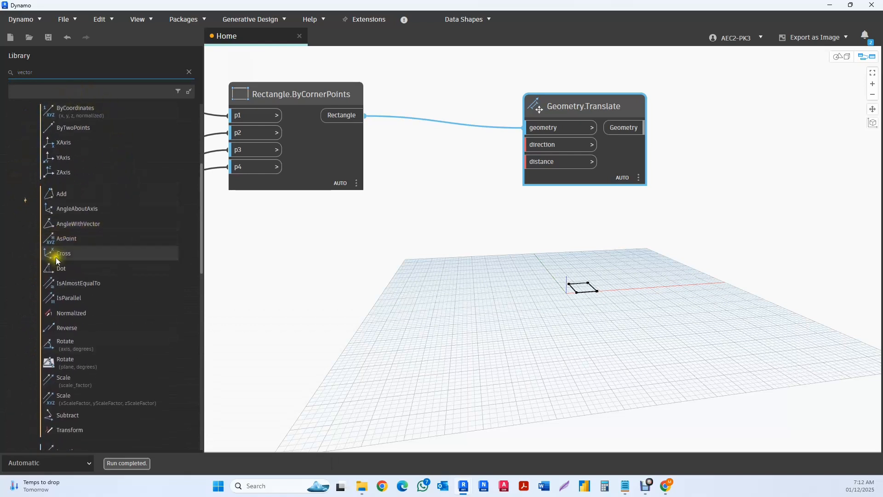
{"action": "scroll", "coordinate": [56, 257], "scroll_direction": "up", "scroll_amount": 3}
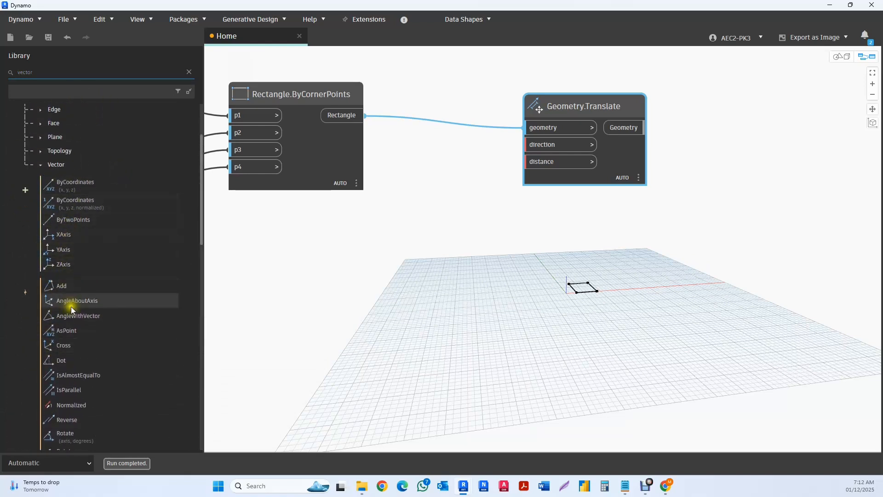
{"action": "mouse_move", "coordinate": [122, 237]}
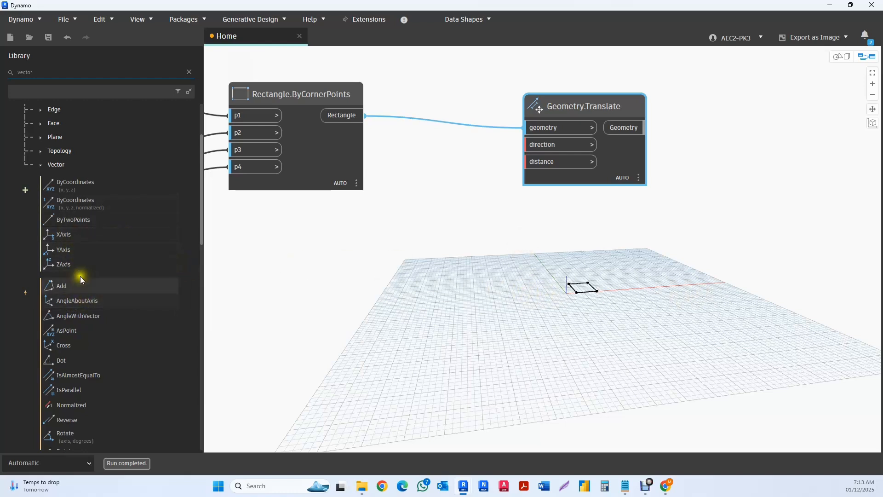
{"action": "left_click", "coordinate": [63, 269]}
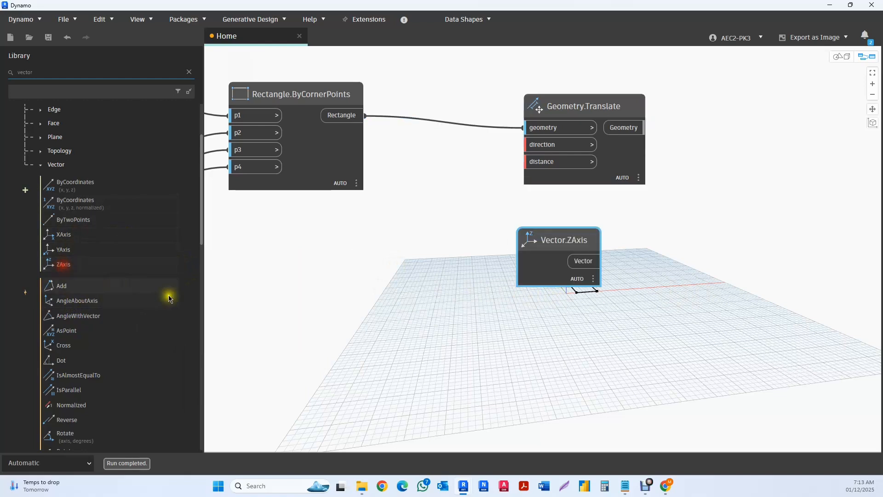
{"action": "left_click_drag", "start_coordinate": [564, 243], "coordinate": [533, 146]}
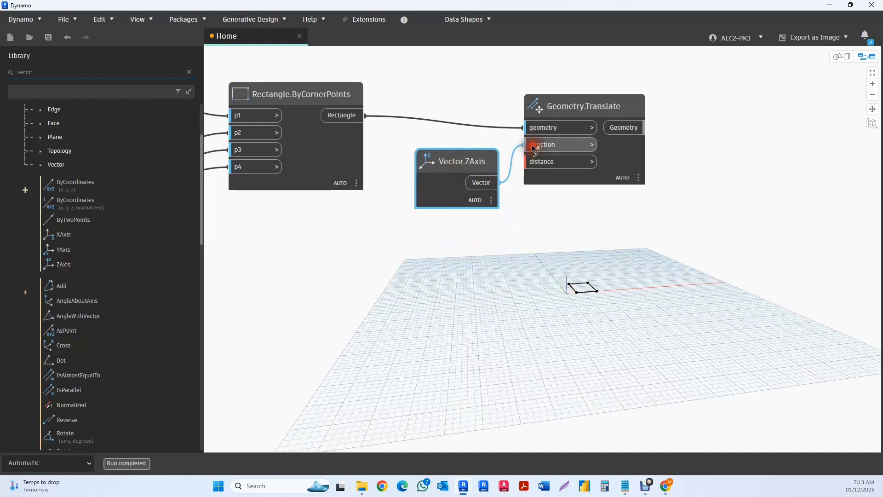
{"action": "left_click_drag", "start_coordinate": [471, 161], "coordinate": [459, 153]}
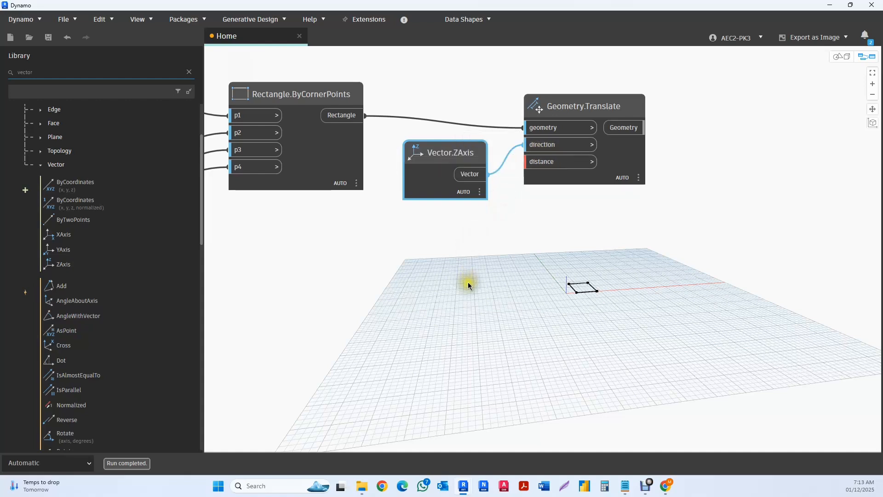
- Add a code block with the value 15, connect it to the distance input of Geometry.Translate, and move Vector.ZAxis clear of the wire
{"action": "double_click", "coordinate": [385, 268]}
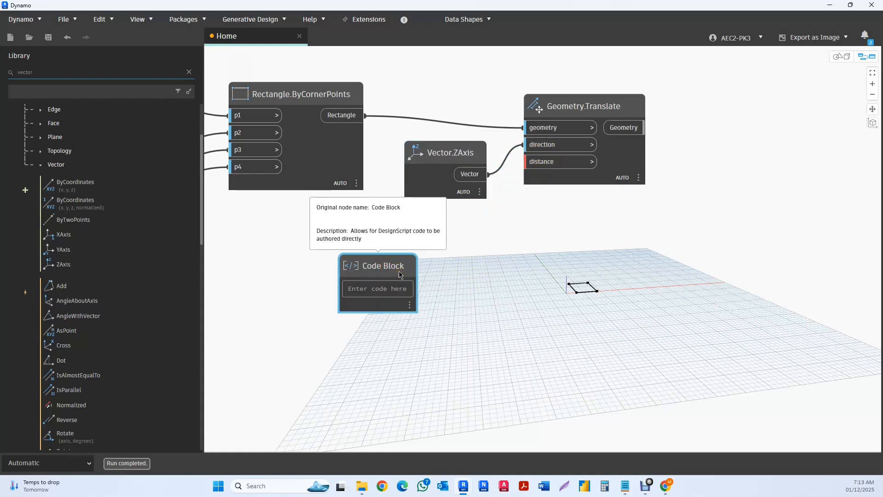
{"action": "type", "text": "15"}
{"action": "left_click", "coordinate": [515, 317]}
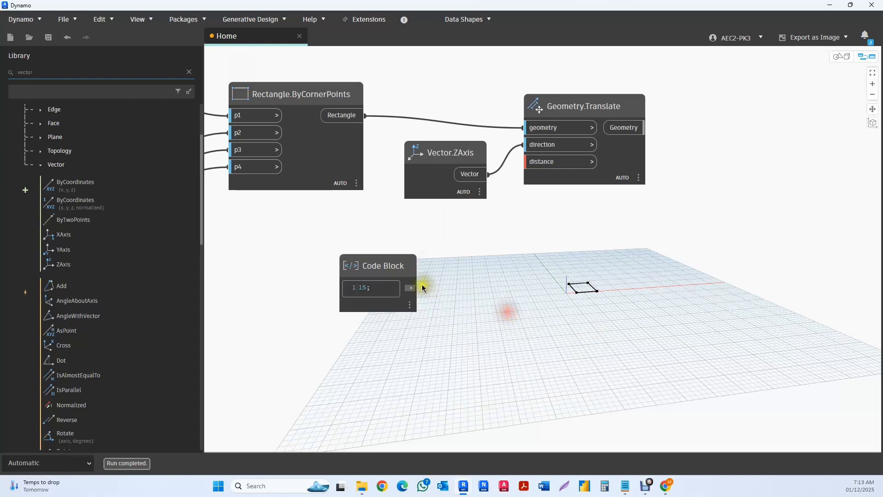
{"action": "left_click_drag", "start_coordinate": [419, 288], "coordinate": [536, 164]}
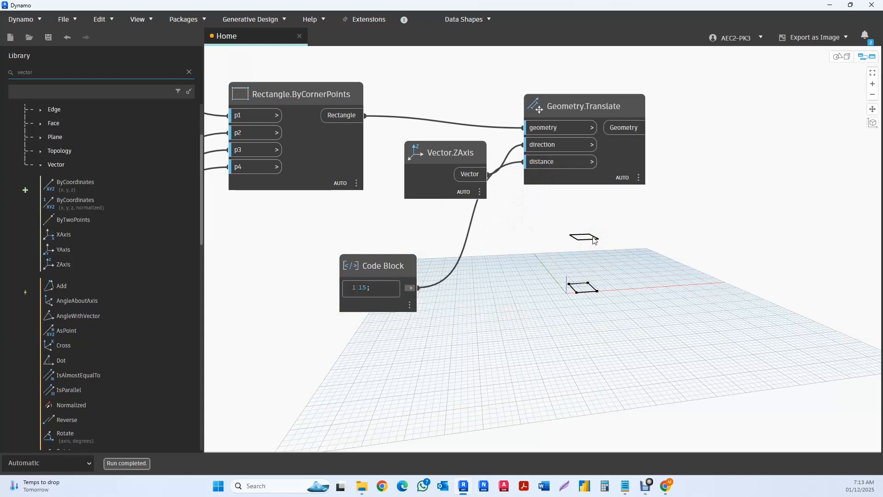
{"action": "left_click_drag", "start_coordinate": [475, 180], "coordinate": [457, 183]}
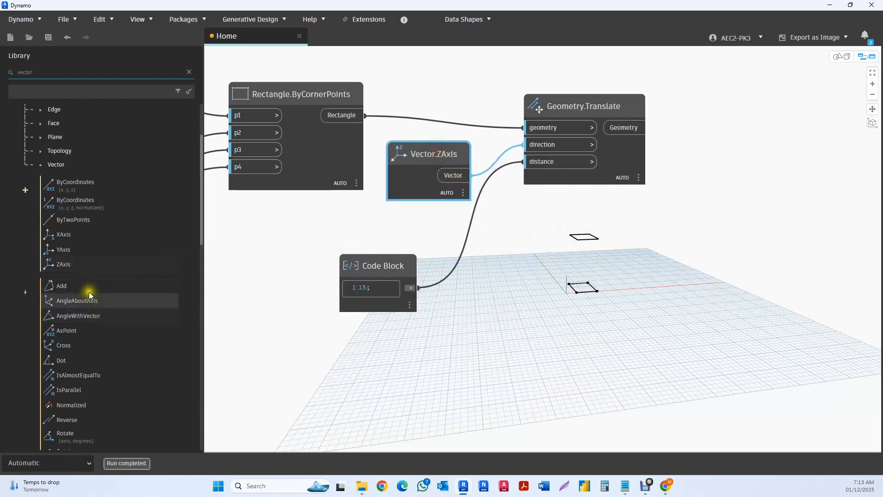
- Add a Vector.YAxis node and connect it to the direction input of Geometry.Translate in place of Vector.ZAxis
{"action": "left_click", "coordinate": [66, 250]}
{"action": "left_click_drag", "start_coordinate": [560, 252], "coordinate": [564, 149]}
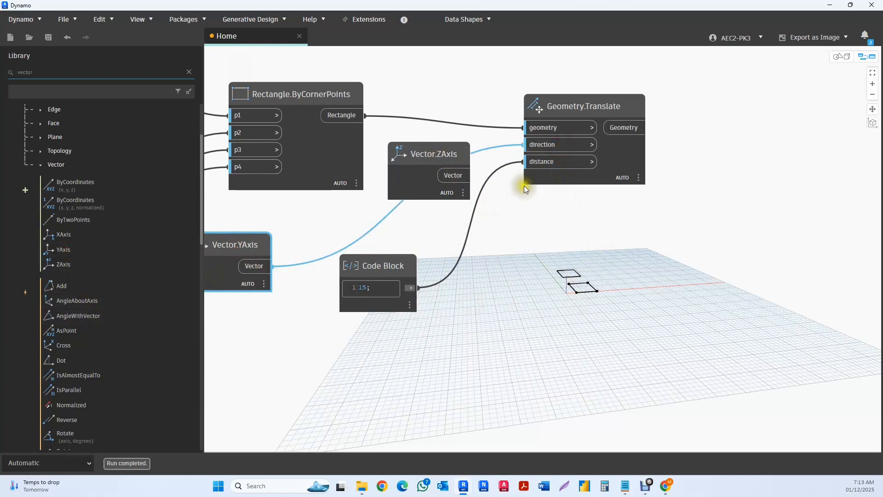
{"action": "scroll", "coordinate": [311, 284], "scroll_direction": "down", "scroll_amount": 2}
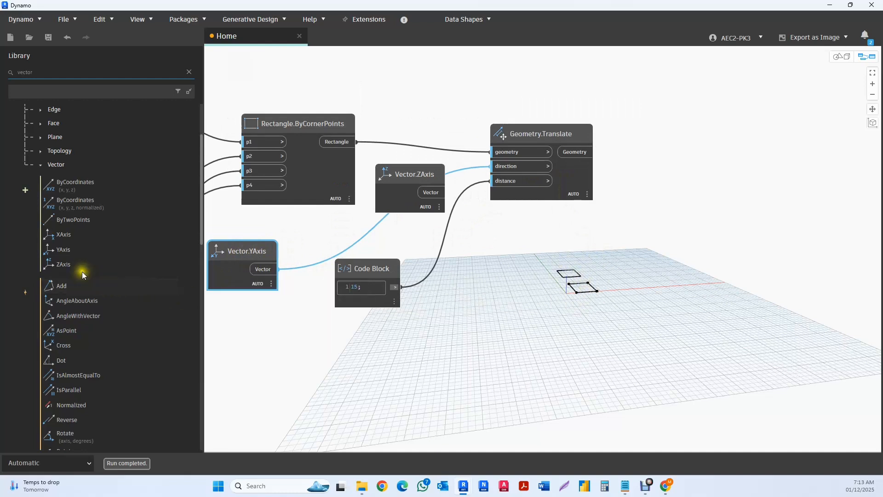
- Add a Vector.XAxis node and connect it to the direction input of Geometry.Translate in place of Vector.YAxis
{"action": "left_click", "coordinate": [65, 234]}
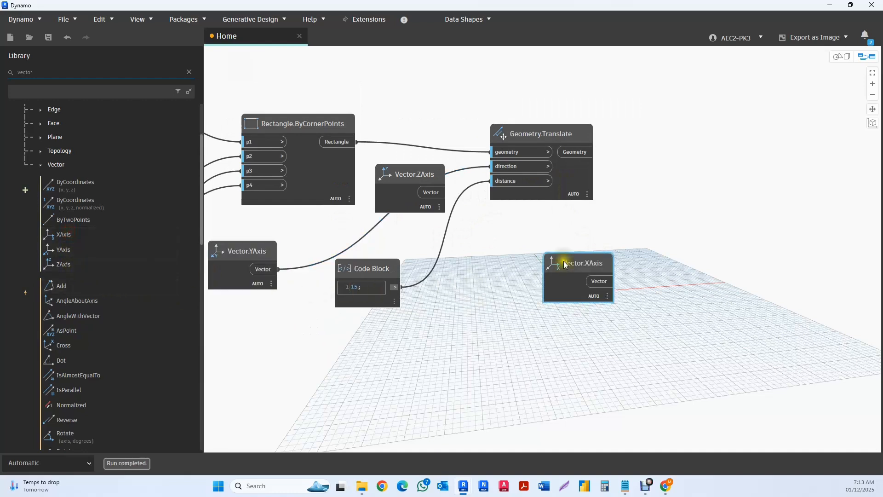
{"action": "left_click_drag", "start_coordinate": [565, 262], "coordinate": [506, 170]}
{"action": "mouse_move", "coordinate": [274, 375]}
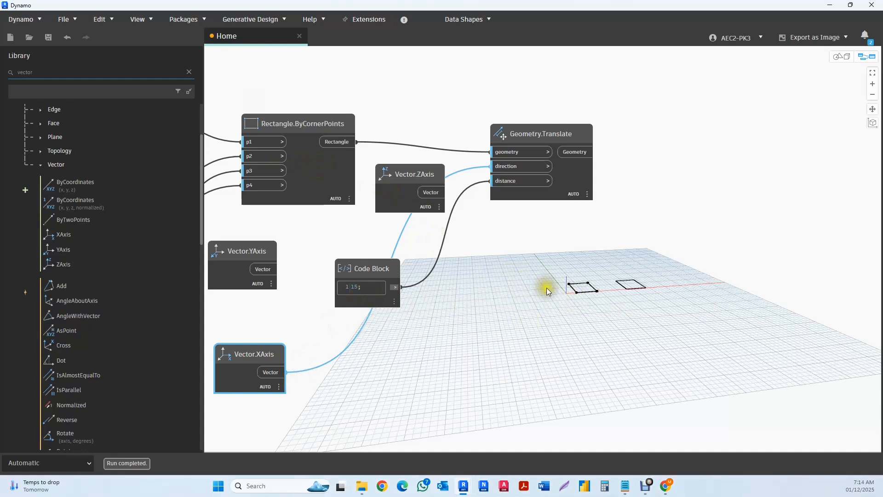
- Examine the corner point nodes, the vector connections and the original and translated rectangles in the preview
{"action": "scroll", "coordinate": [554, 296], "scroll_direction": "down", "scroll_amount": 1}
{"action": "scroll", "coordinate": [523, 271], "scroll_direction": "down", "scroll_amount": 3}
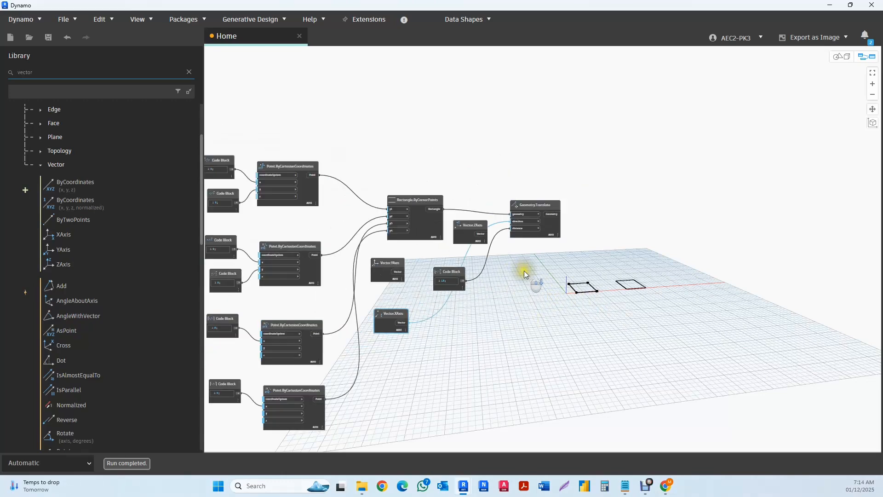
{"action": "middle_click_drag", "start_coordinate": [215, 164], "coordinate": [275, 187]}
{"action": "scroll", "coordinate": [275, 186], "scroll_direction": "up", "scroll_amount": 5}
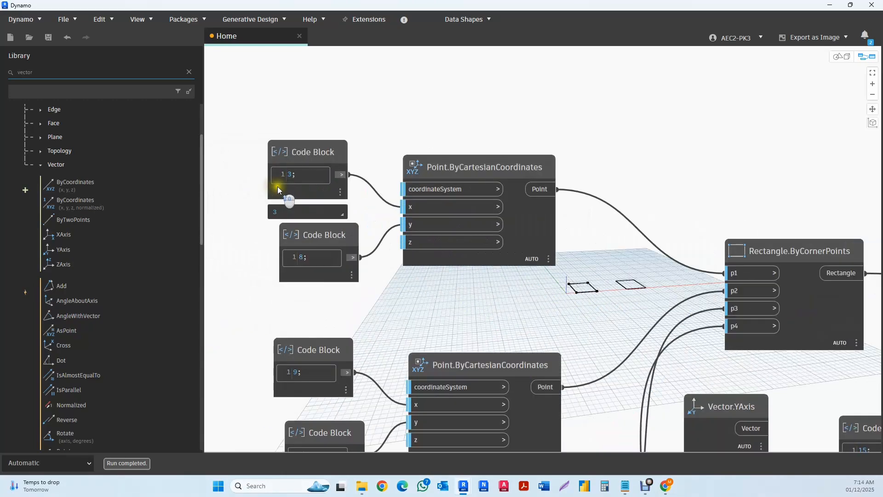
{"action": "scroll", "coordinate": [278, 188], "scroll_direction": "down", "scroll_amount": 2}
{"action": "middle_click_drag", "start_coordinate": [324, 225], "coordinate": [324, 204]}
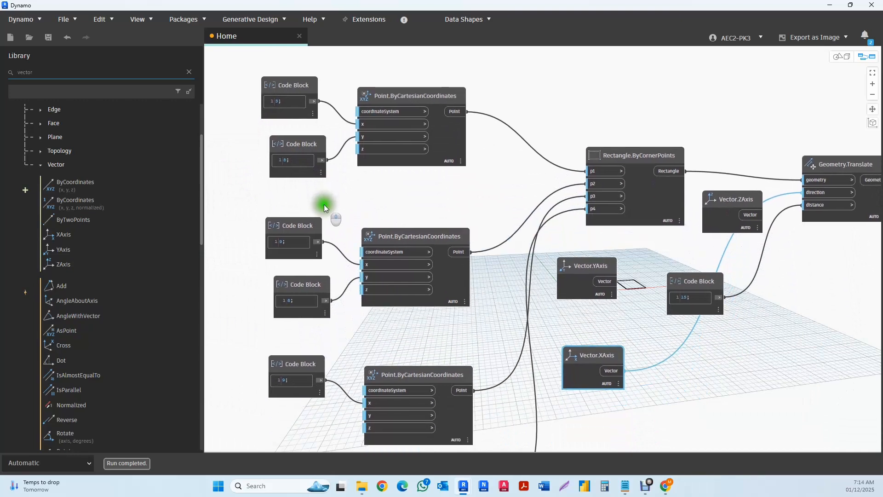
{"action": "middle_click_drag", "start_coordinate": [670, 355], "coordinate": [589, 289]}
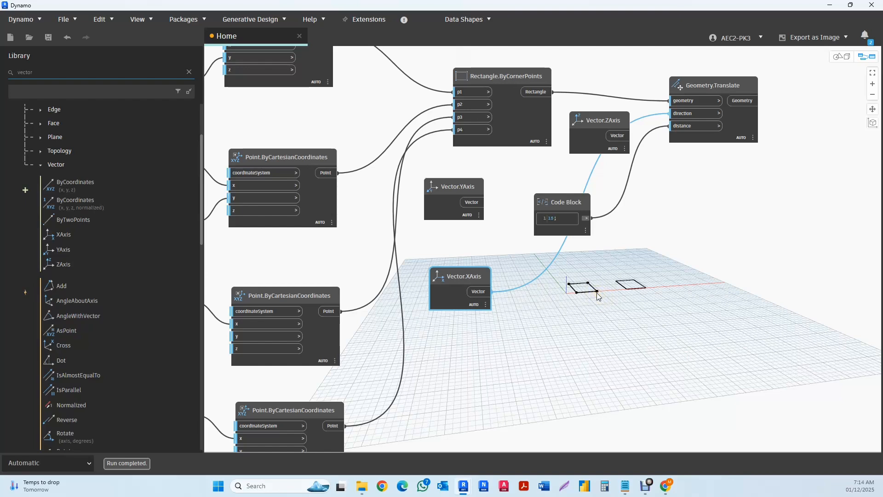
{"action": "scroll", "coordinate": [658, 286], "scroll_direction": "up", "scroll_amount": 3}
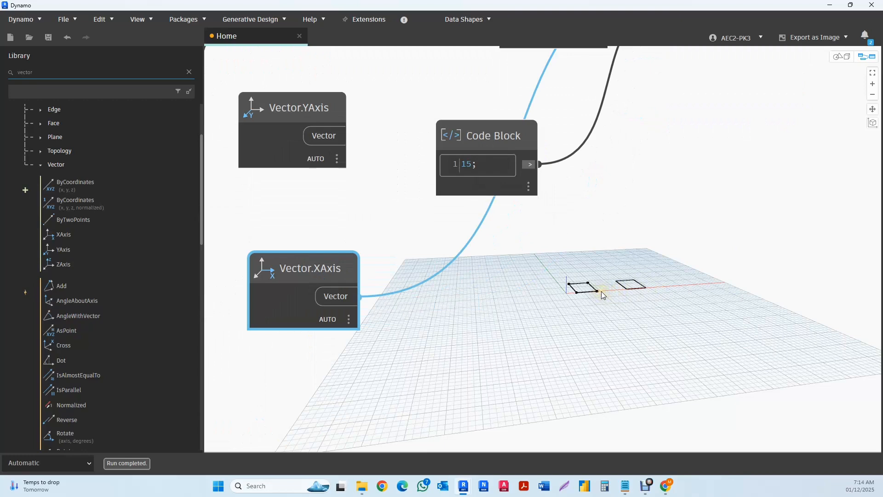
{"action": "scroll", "coordinate": [499, 287], "scroll_direction": "down", "scroll_amount": 5}
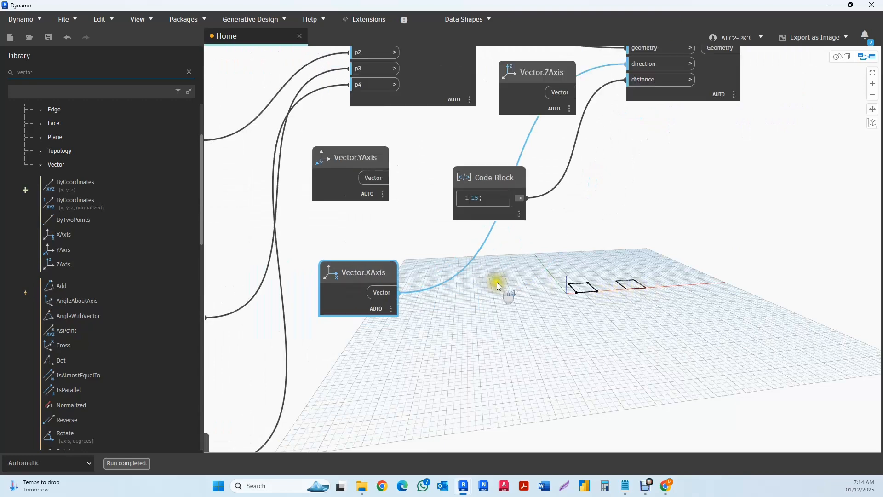
{"action": "middle_click_drag", "start_coordinate": [514, 291], "coordinate": [523, 282]}
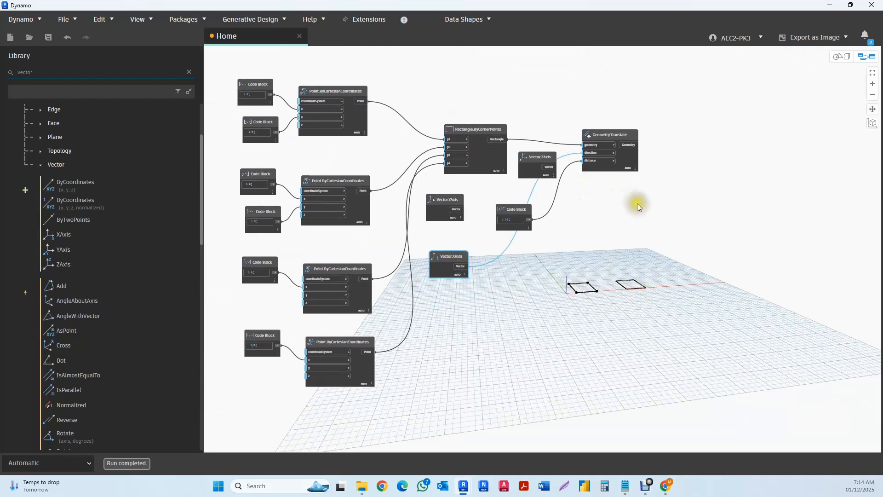
{"action": "middle_click_drag", "start_coordinate": [622, 211], "coordinate": [597, 219]}
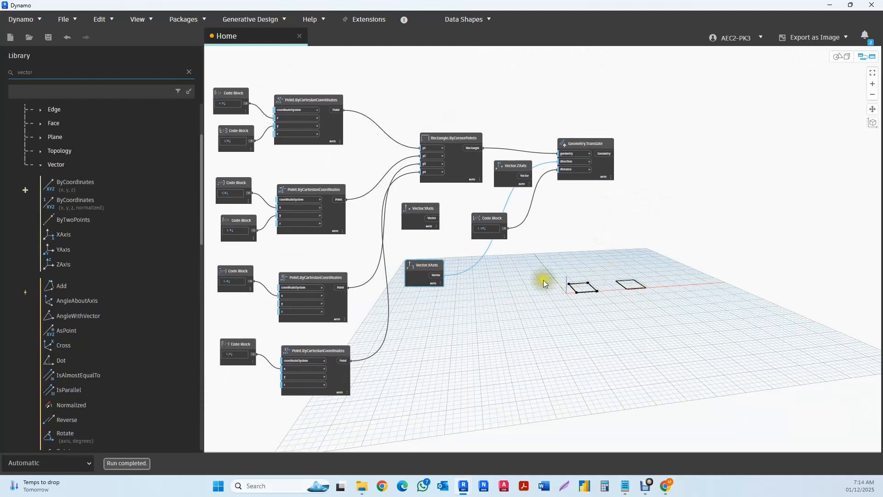
{"action": "scroll", "coordinate": [476, 264], "scroll_direction": "up", "scroll_amount": 5}
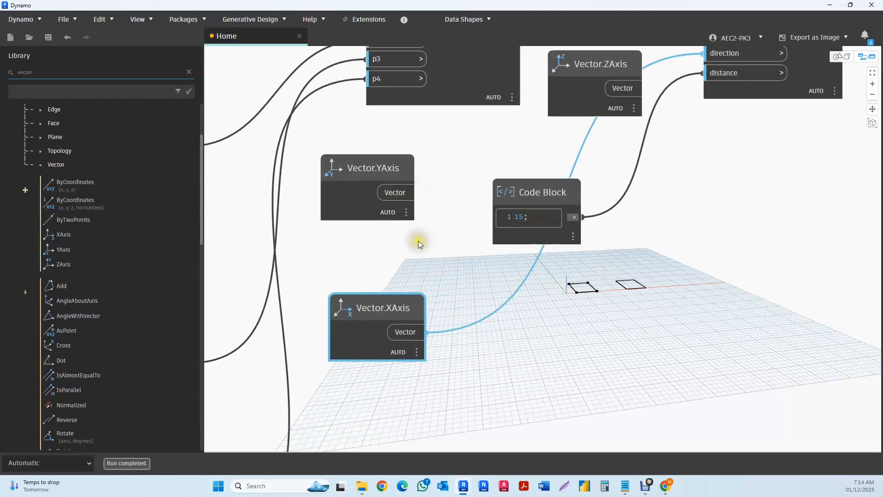
{"action": "scroll", "coordinate": [418, 241], "scroll_direction": "down", "scroll_amount": 2}
- Connect Vector.ZAxis to the direction input of Geometry.Translate again and delete the Vector.YAxis and Vector.XAxis nodes
{"action": "middle_click_drag", "start_coordinate": [551, 204], "coordinate": [501, 263]}
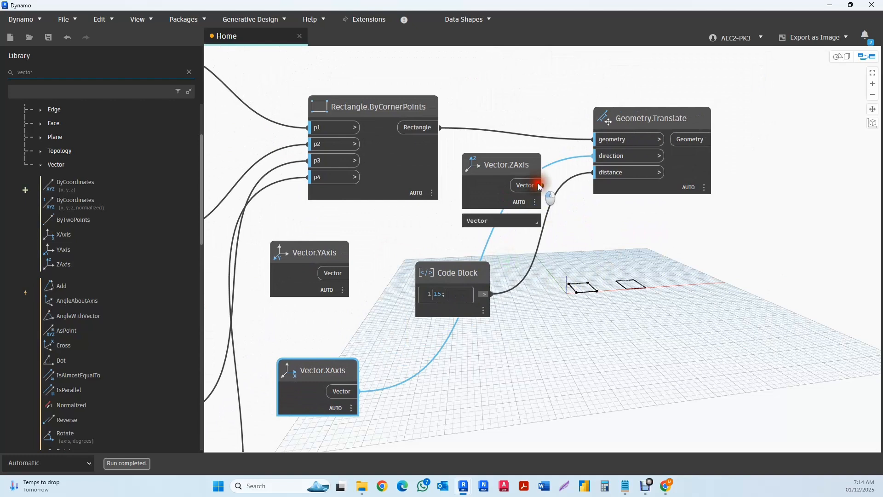
{"action": "left_click_drag", "start_coordinate": [542, 185], "coordinate": [594, 155]}
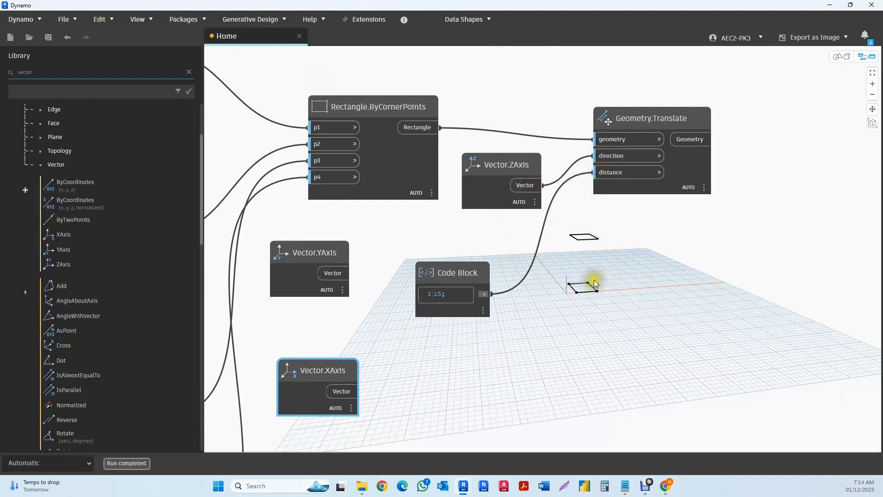
{"action": "left_click", "coordinate": [335, 255]}
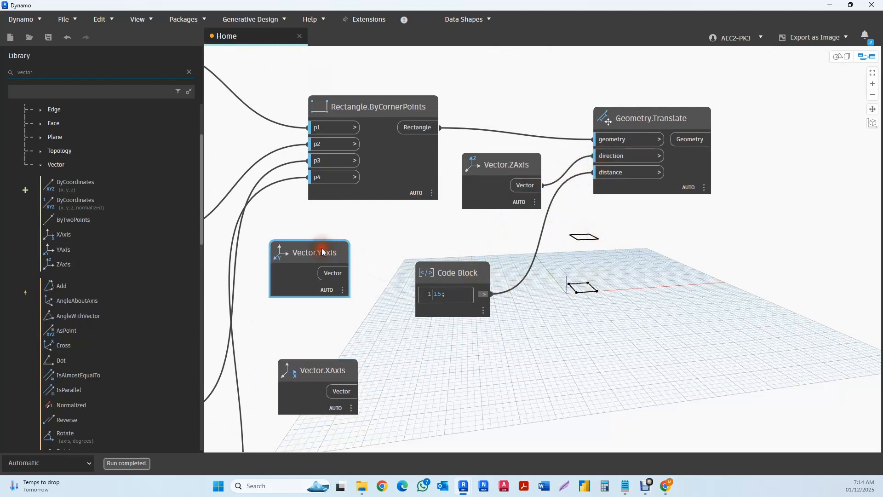
{"action": "key", "text": "Delete"}
{"action": "left_click", "coordinate": [310, 366]}
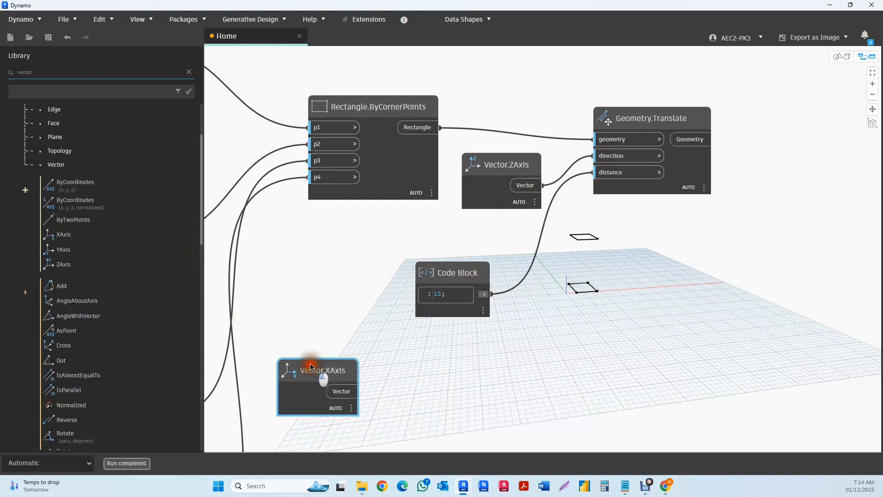
{"action": "key", "text": "Delete"}
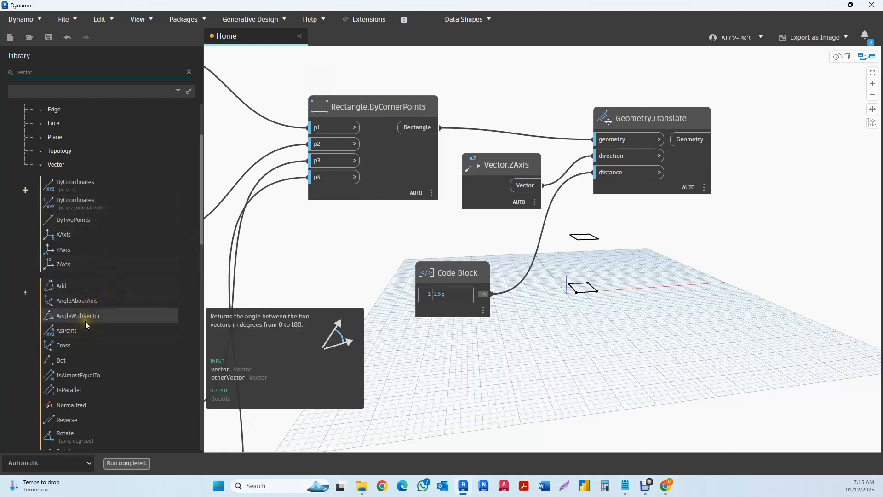
- Add a Vector.ByTwoPoints node from the Vector category and place it in the empty space above the graph
{"action": "scroll", "coordinate": [87, 316], "scroll_direction": "down", "scroll_amount": 1}
{"action": "scroll", "coordinate": [87, 316], "scroll_direction": "down", "scroll_amount": 2}
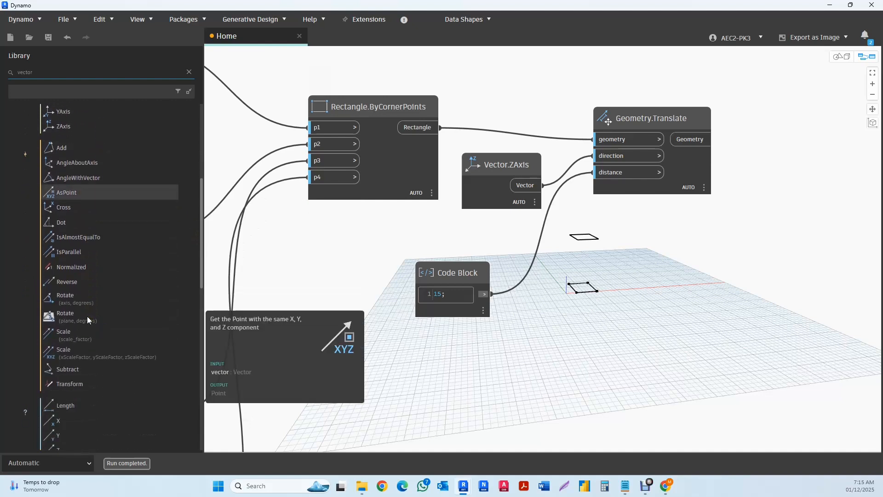
{"action": "scroll", "coordinate": [87, 316], "scroll_direction": "up", "scroll_amount": 2}
{"action": "scroll", "coordinate": [87, 316], "scroll_direction": "up", "scroll_amount": 2}
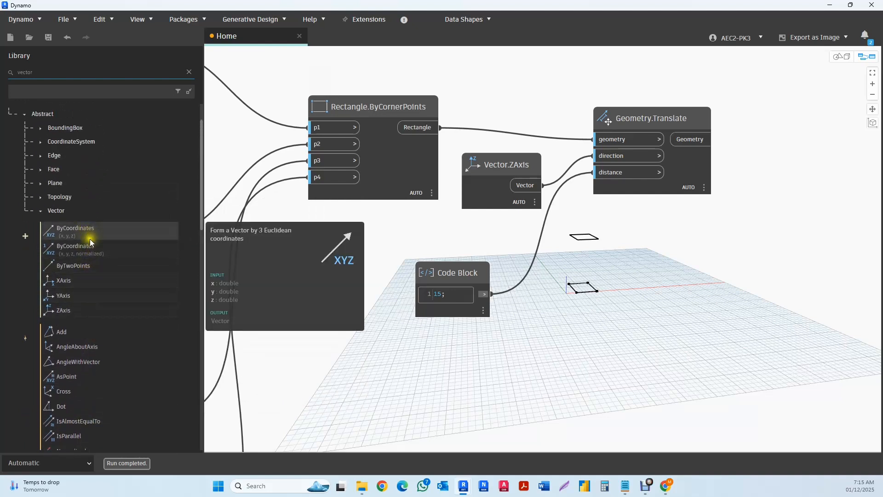
{"action": "mouse_move", "coordinate": [88, 253]}
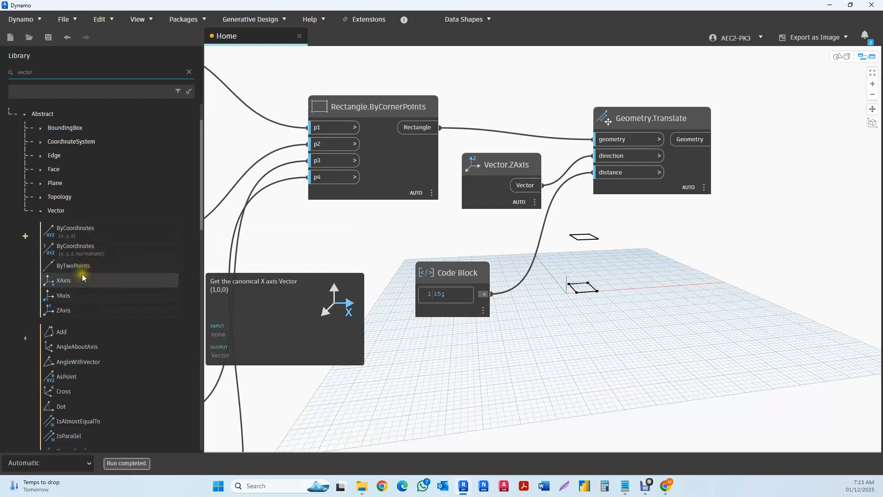
{"action": "left_click", "coordinate": [70, 269]}
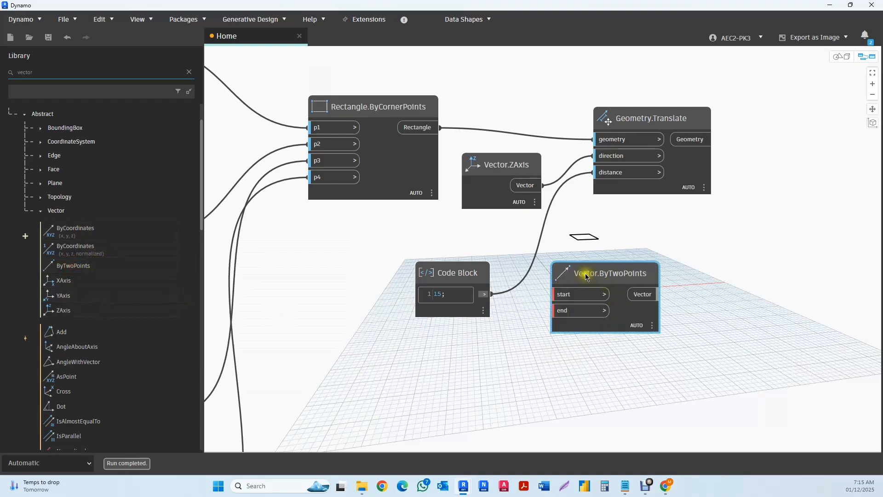
{"action": "left_click_drag", "start_coordinate": [584, 272], "coordinate": [676, 288]}
{"action": "scroll", "coordinate": [555, 311], "scroll_direction": "down", "scroll_amount": 5}
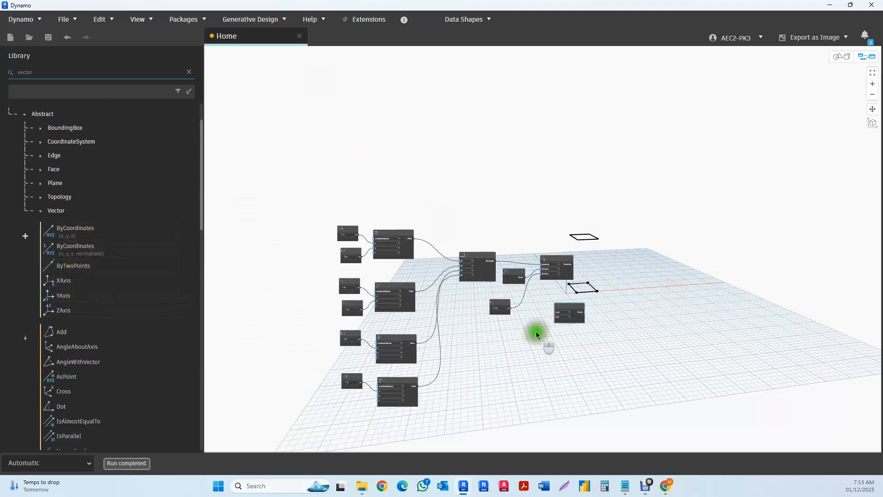
{"action": "key", "text": "Delete"}
{"action": "left_click_drag", "start_coordinate": [561, 183], "coordinate": [477, 114]}
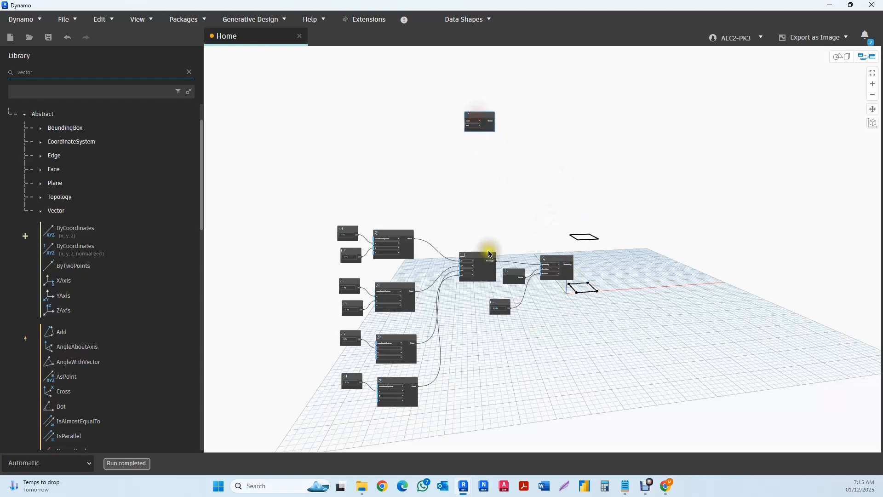
- Duplicate the first Point.ByCartesianCoordinates node with its two code blocks and place the copy beside Vector.ByTwoPoints, above the original nodes
{"action": "left_click", "coordinate": [399, 234]}
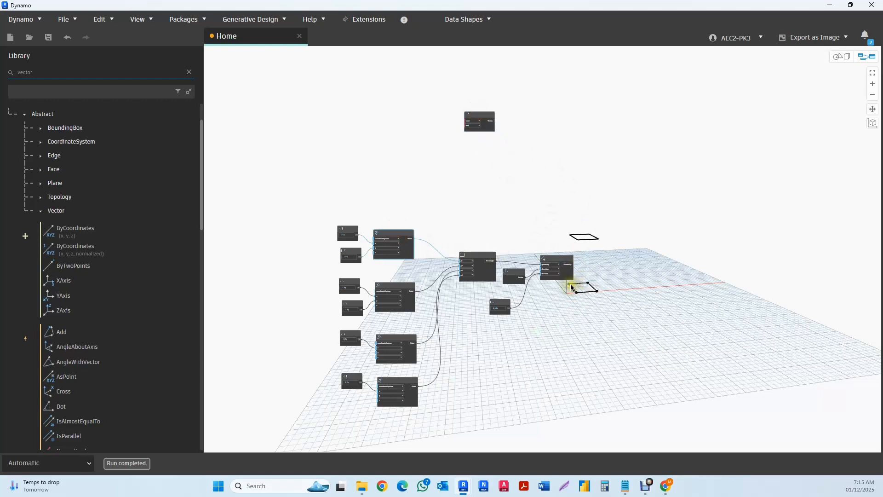
{"action": "middle_click_drag", "start_coordinate": [605, 224], "coordinate": [582, 208]}
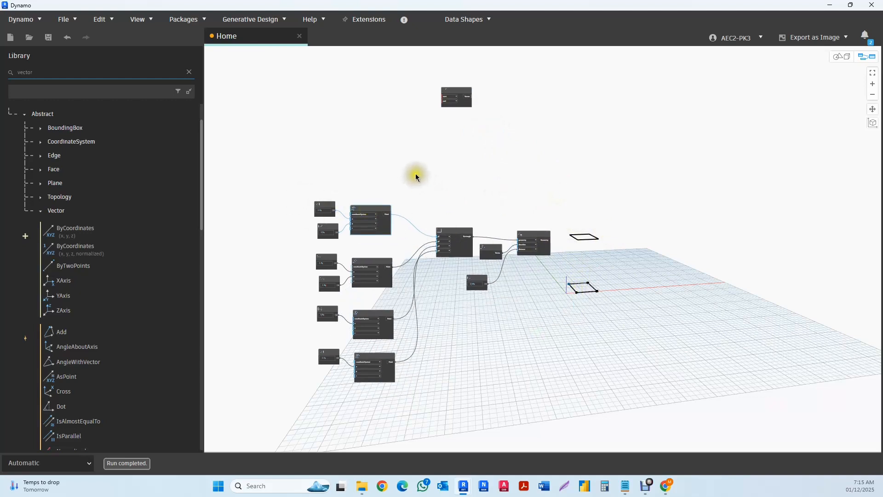
{"action": "left_click_drag", "start_coordinate": [410, 174], "coordinate": [300, 237]}
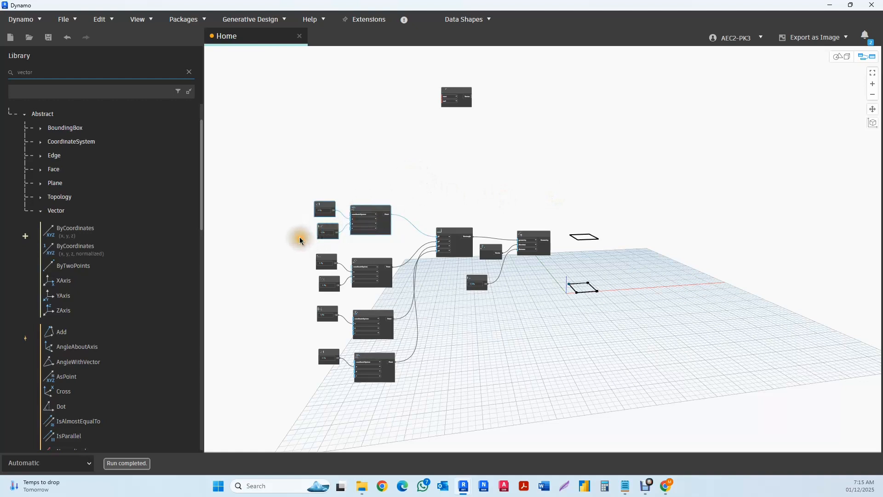
{"action": "key", "text": "ctrl+c"}
{"action": "key", "text": "ctrl+v"}
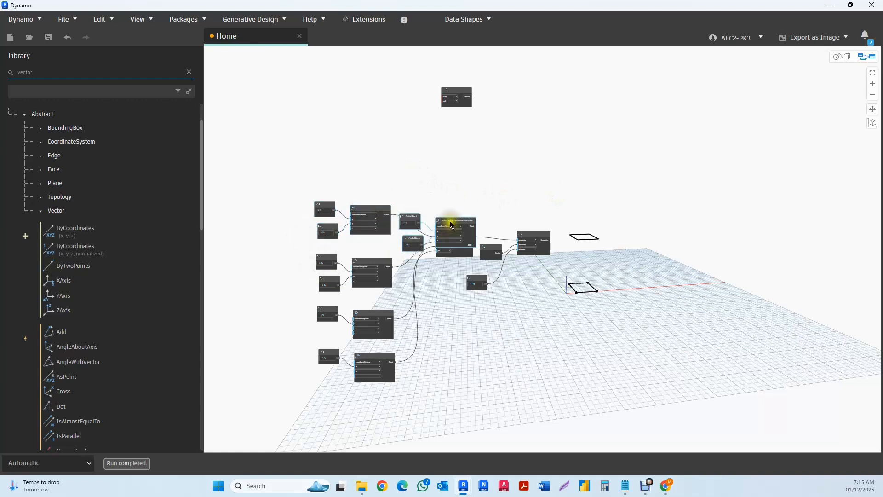
{"action": "left_click_drag", "start_coordinate": [446, 237], "coordinate": [365, 118]}
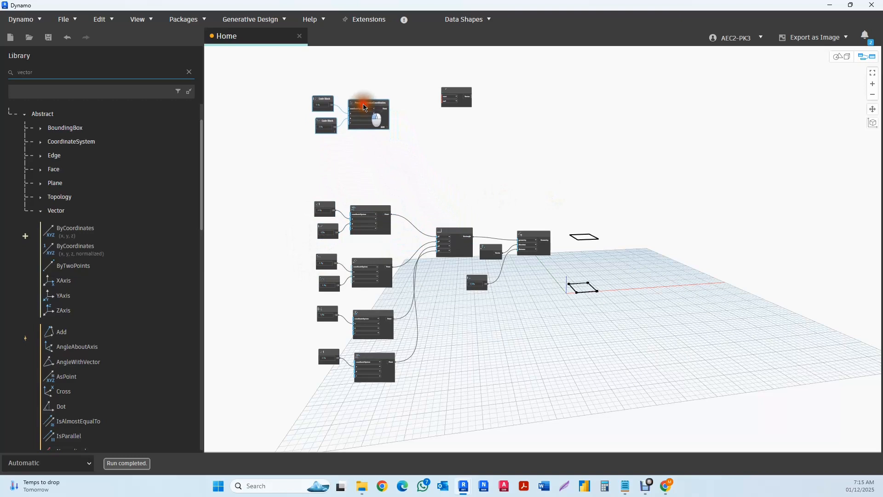
- Add a code block with the value 12 and connect it to the z input of the copied Point.ByCartesianCoordinates node
{"action": "scroll", "coordinate": [350, 125], "scroll_direction": "up", "scroll_amount": 5}
{"action": "double_click", "coordinate": [295, 181]}
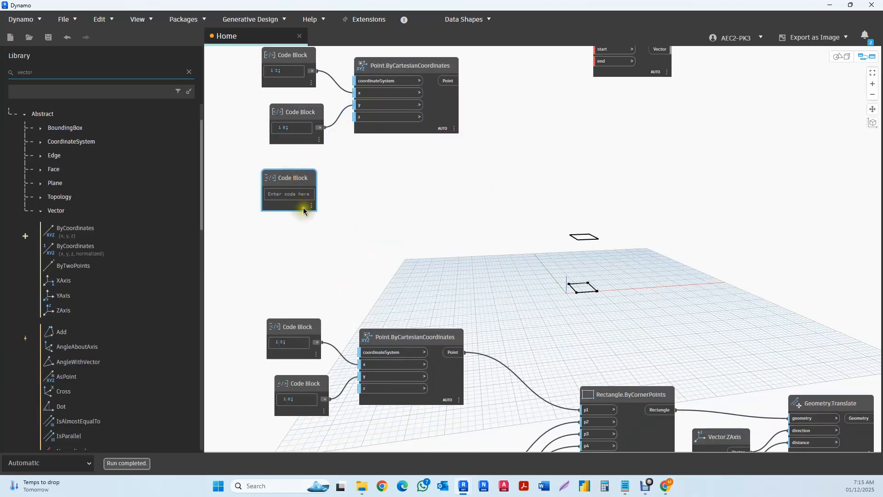
{"action": "left_click", "coordinate": [284, 196]}
{"action": "left_click", "coordinate": [375, 209]}
{"action": "left_click_drag", "start_coordinate": [303, 113], "coordinate": [293, 114]}
{"action": "left_click_drag", "start_coordinate": [312, 193], "coordinate": [365, 122]}
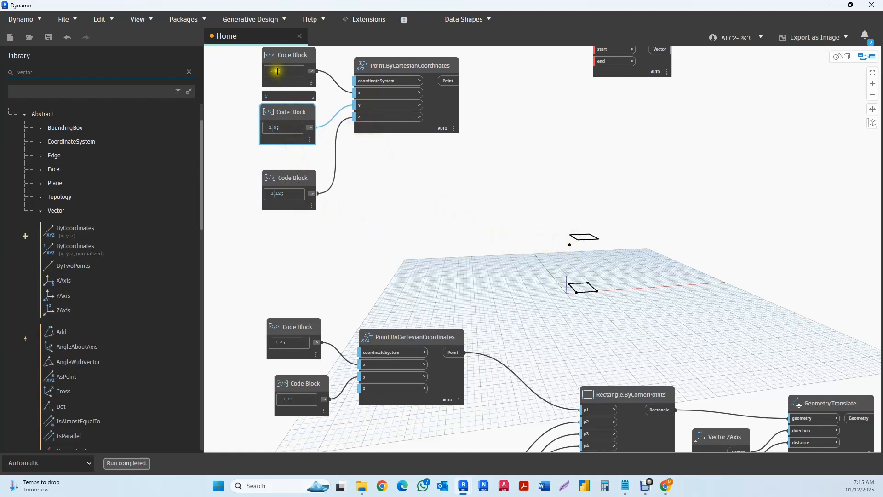
- Delete the two code blocks feeding the x and y inputs of the copied point node
{"action": "scroll", "coordinate": [368, 203], "scroll_direction": "down", "scroll_amount": 4}
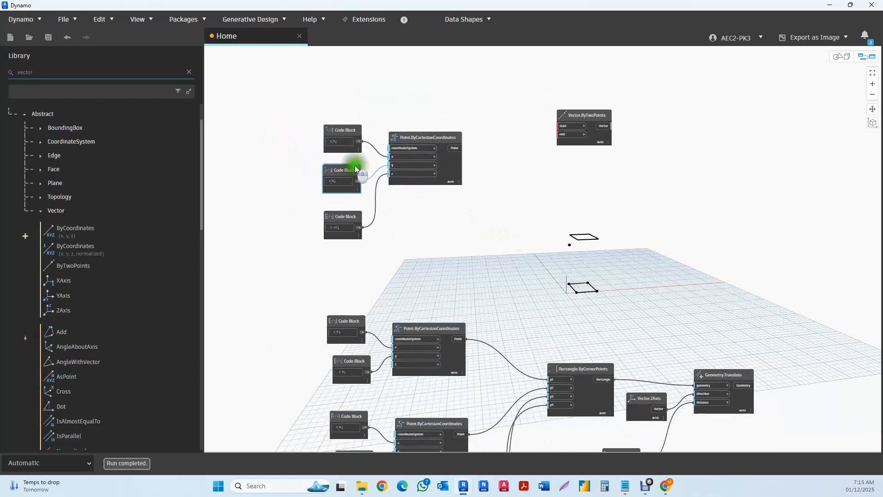
{"action": "left_click_drag", "start_coordinate": [368, 107], "coordinate": [313, 189]}
{"action": "key", "text": "Delete"}
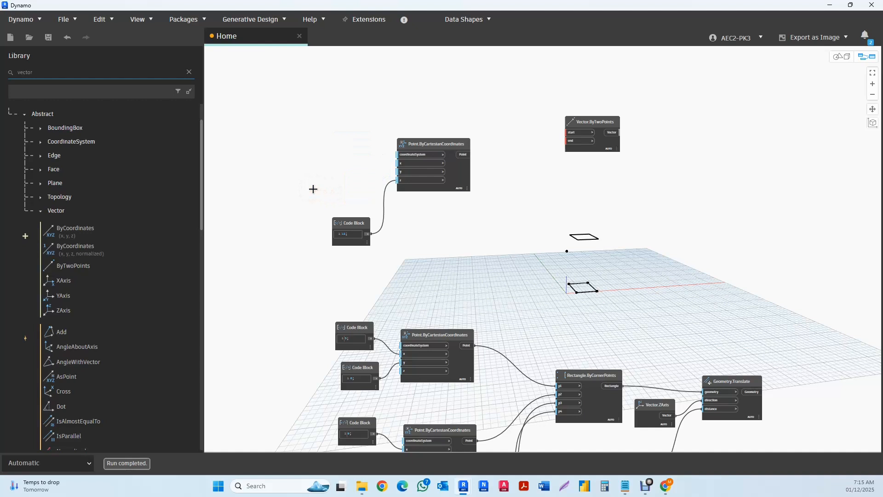
- Search for "slide", add a Number Slider beside the copied point node, and place a duplicate slider below it
{"action": "right_click", "coordinate": [297, 133]}
{"action": "type", "text": "slide"}
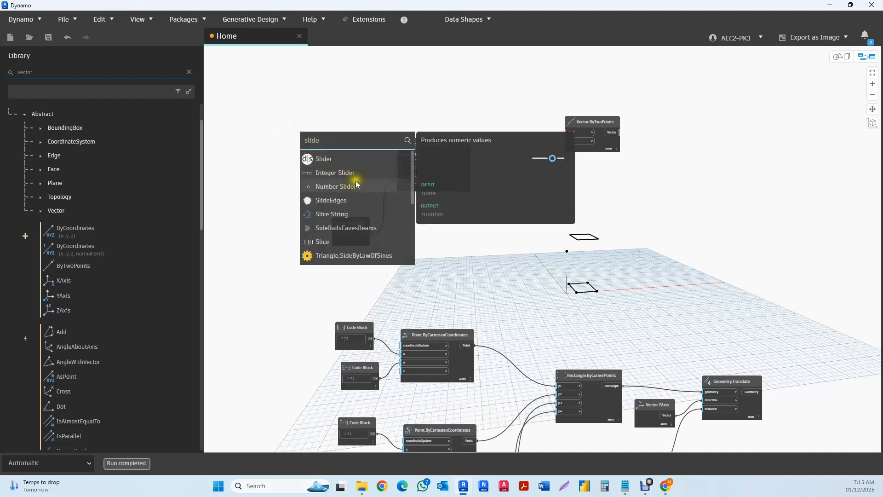
{"action": "left_click", "coordinate": [341, 188]}
{"action": "left_click", "coordinate": [398, 204]}
{"action": "left_click_drag", "start_coordinate": [398, 204], "coordinate": [319, 113]}
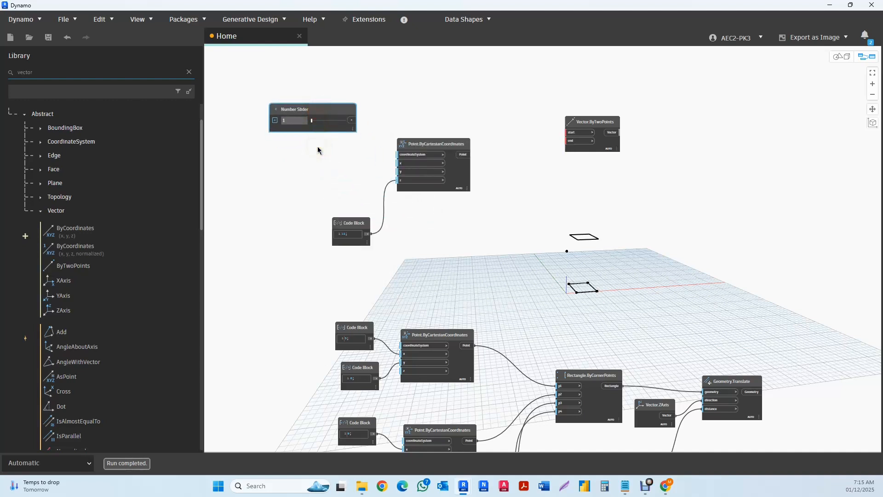
{"action": "key", "text": "ctrl+c"}
{"action": "key", "text": "ctrl+v"}
{"action": "left_click_drag", "start_coordinate": [393, 119], "coordinate": [274, 161]}
- Set the upper Number Slider's step to 1, move the node clear of the lower slider, and collapse its settings
{"action": "scroll", "coordinate": [297, 138], "scroll_direction": "up", "scroll_amount": 3}
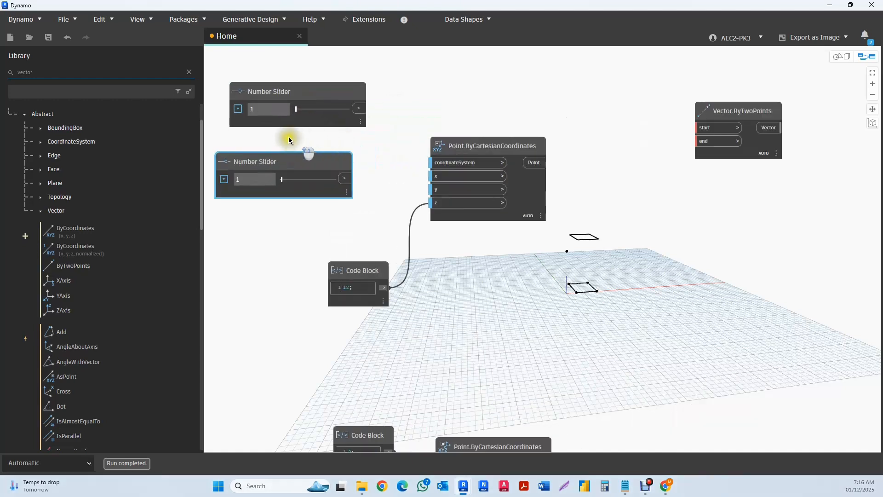
{"action": "left_click", "coordinate": [238, 110]}
{"action": "left_click_drag", "start_coordinate": [272, 166], "coordinate": [230, 162]}
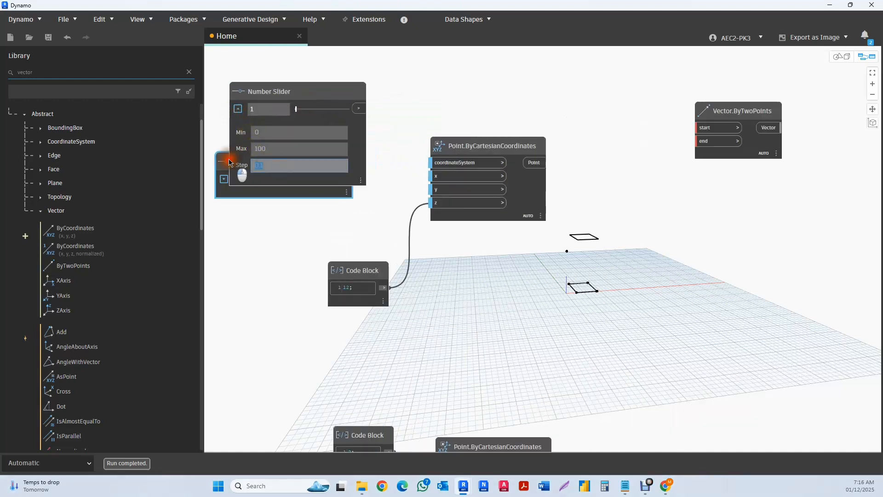
{"action": "type", "text": "0"}
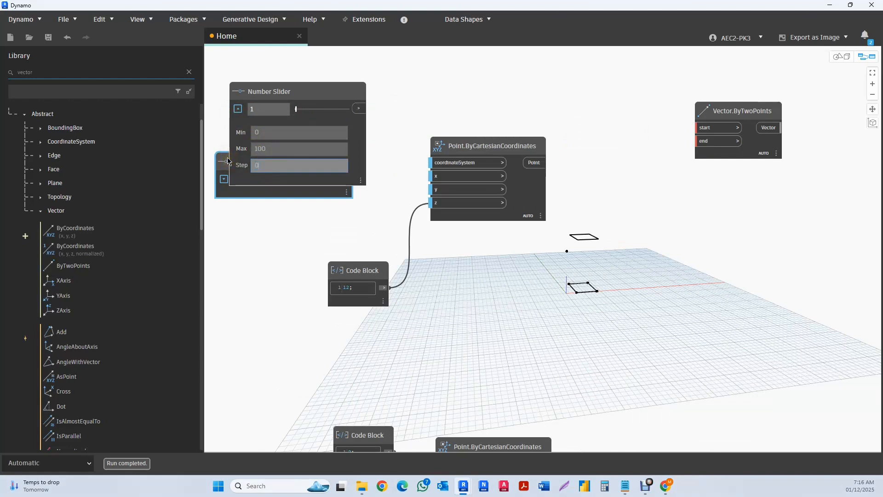
{"action": "left_click_drag", "start_coordinate": [287, 84], "coordinate": [298, 74]}
{"action": "left_click_drag", "start_coordinate": [275, 157], "coordinate": [255, 152]}
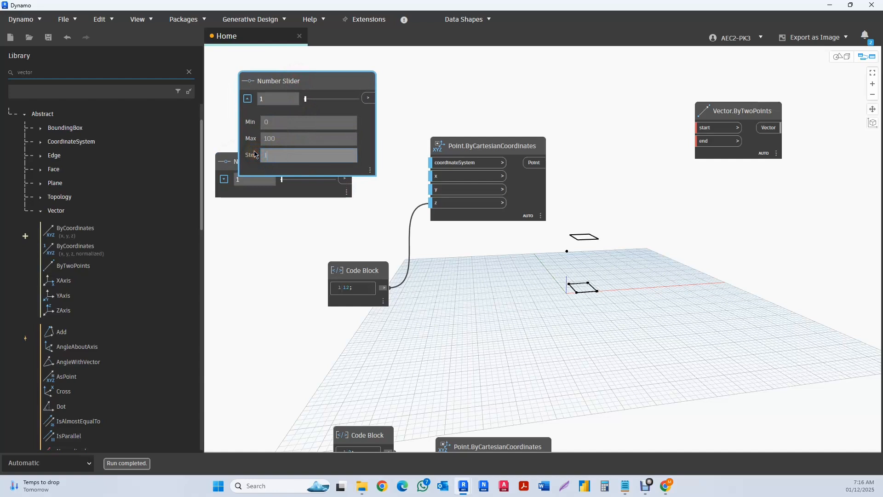
{"action": "type", "text": "1"}
{"action": "left_click_drag", "start_coordinate": [315, 82], "coordinate": [300, 50]}
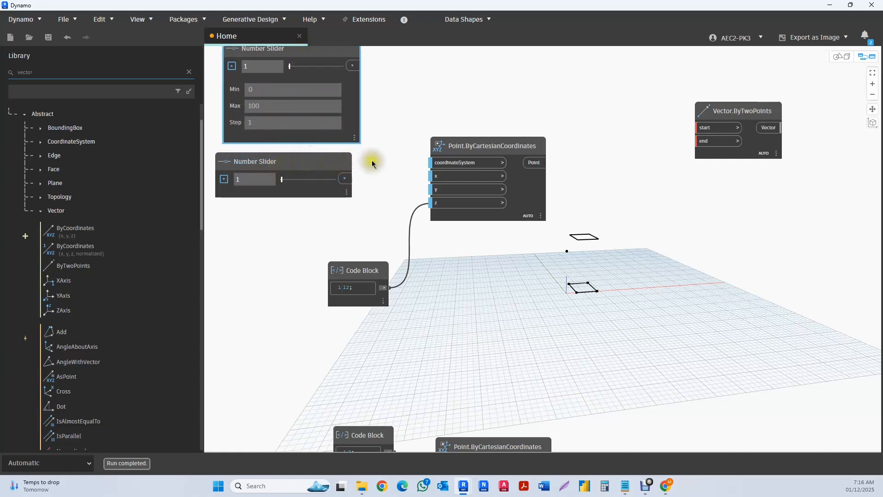
{"action": "left_click", "coordinate": [232, 66]}
- Delete the lower Number Slider together with its fresh duplicate
{"action": "left_click", "coordinate": [290, 164]}
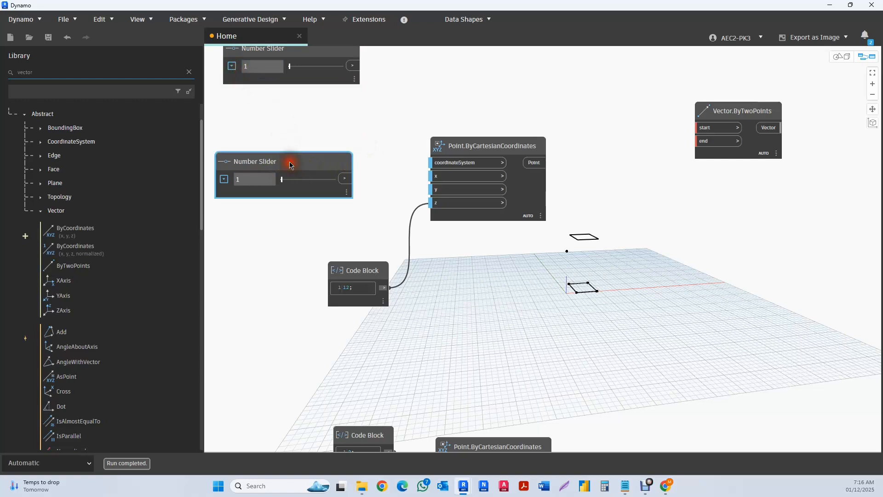
{"action": "key", "text": "ctrl+c"}
{"action": "key", "text": "ctrl+v"}
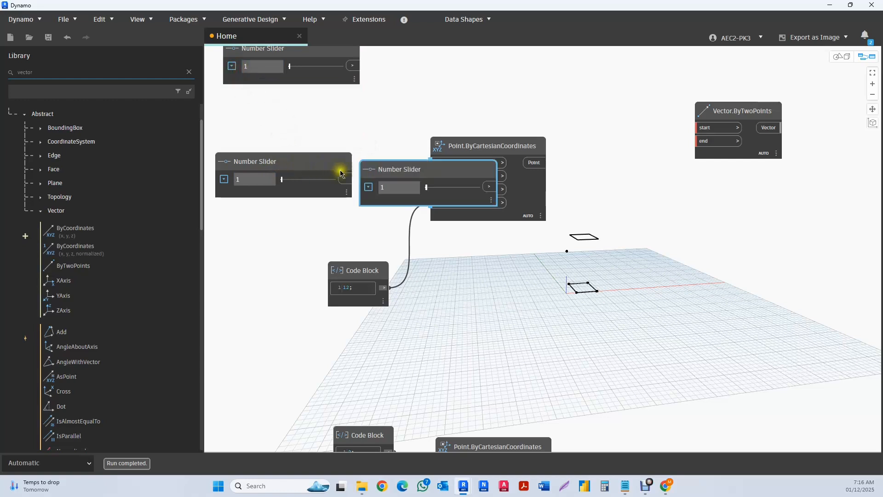
{"action": "left_click_drag", "start_coordinate": [394, 123], "coordinate": [309, 192]}
{"action": "key", "text": "Delete"}
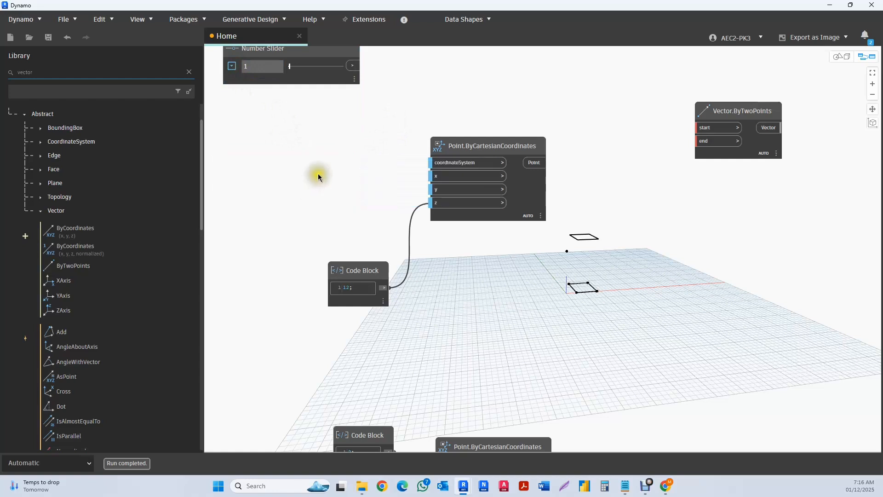
- Duplicate the Number Slider with step 1 and place the copy directly below it
{"action": "left_click", "coordinate": [322, 77]}
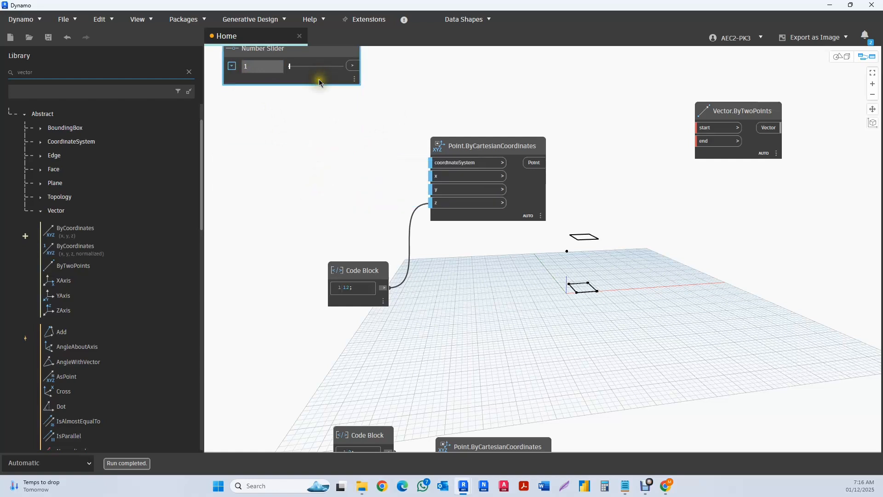
{"action": "key", "text": "ctrl+c"}
{"action": "key", "text": "ctrl+v"}
{"action": "left_click_drag", "start_coordinate": [354, 93], "coordinate": [296, 120]}
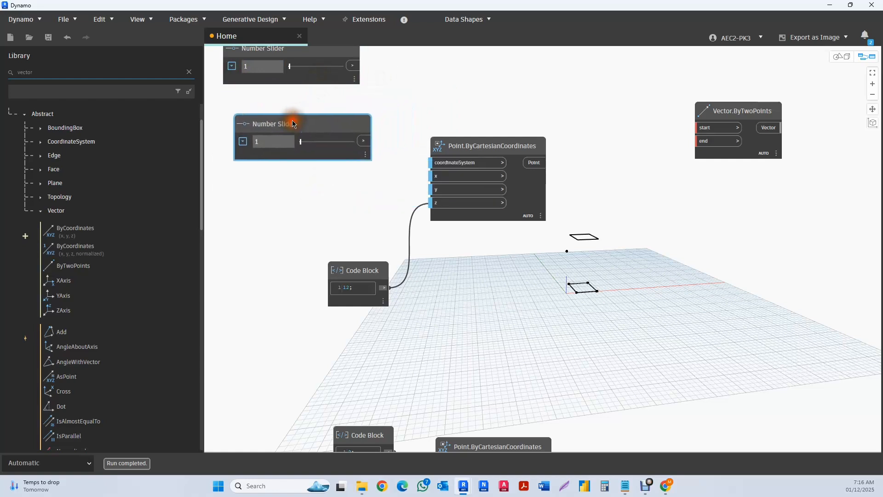
- Connect the upper slider to the x input and the lower slider to the y input of the copied Point.ByCartesianCoordinates node
{"action": "scroll", "coordinate": [295, 122], "scroll_direction": "down", "scroll_amount": 2}
{"action": "left_click_drag", "start_coordinate": [338, 83], "coordinate": [391, 162]}
{"action": "left_click_drag", "start_coordinate": [344, 137], "coordinate": [401, 173]}
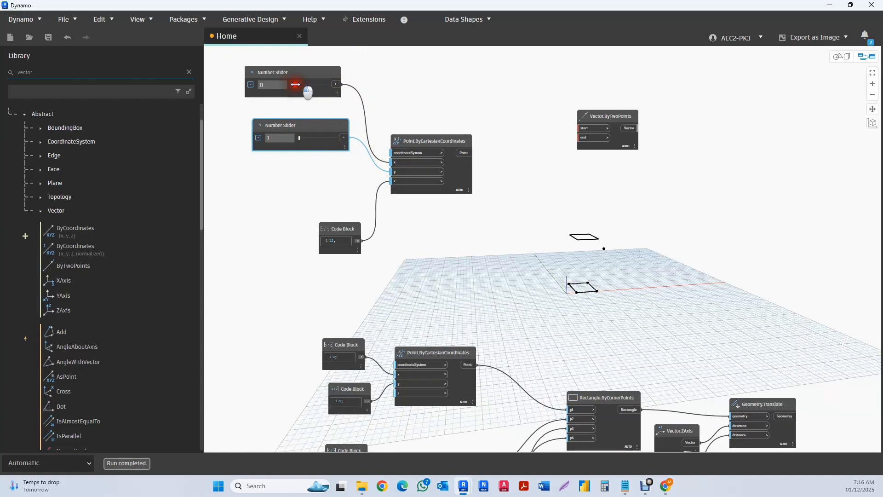
- Set the x slider to 11 and the y slider to 0, and place the code block with 12 beneath them
{"action": "mouse_move", "coordinate": [298, 137]}
{"action": "left_mouse_down"}
{"action": "mouse_move", "coordinate": [314, 140]}
{"action": "mouse_move", "coordinate": [293, 131]}
{"action": "left_mouse_up"}
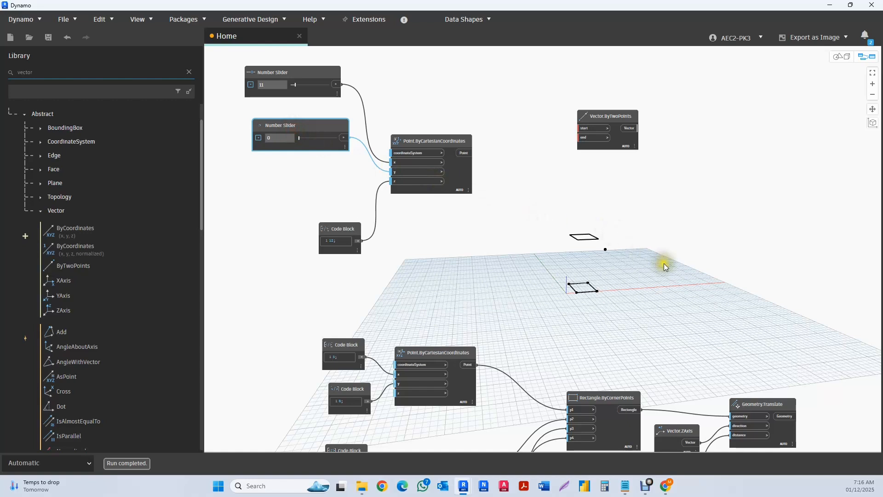
{"action": "left_click_drag", "start_coordinate": [333, 235], "coordinate": [290, 213]}
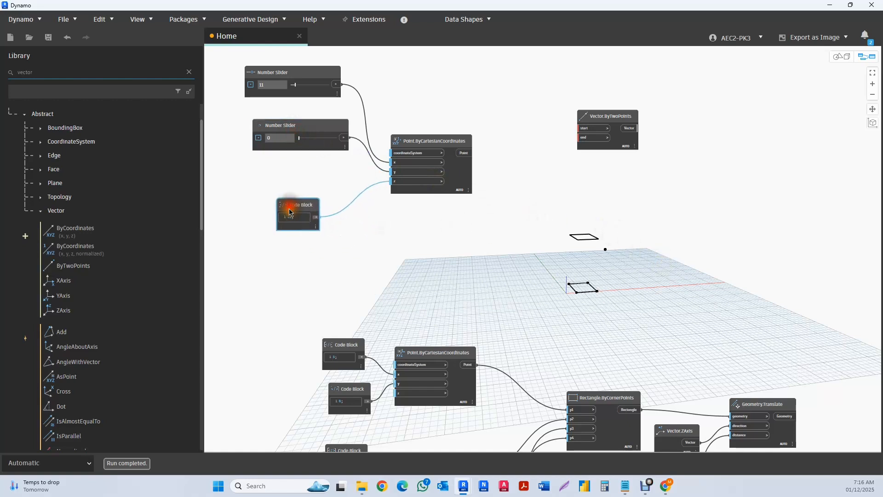
- Connect the copied point to the start input and the first original point to the end input of Vector.ByTwoPoints
{"action": "middle_click_drag", "start_coordinate": [388, 217], "coordinate": [368, 245]}
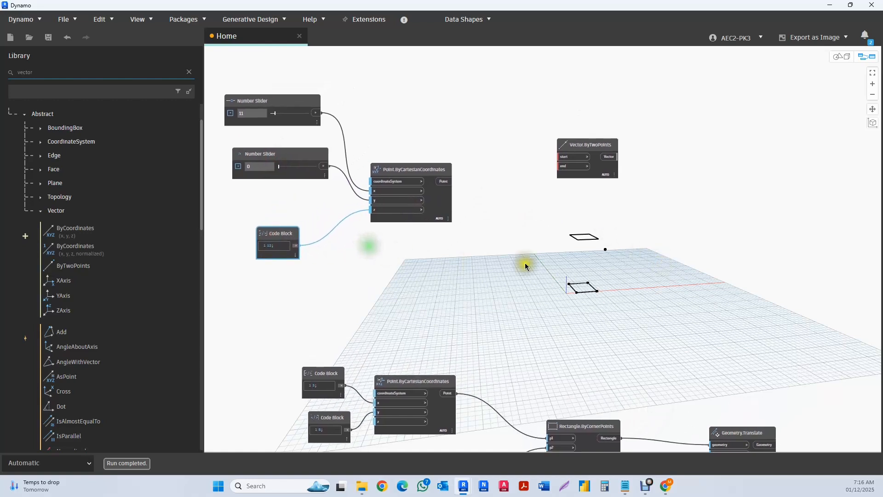
{"action": "scroll", "coordinate": [563, 156], "scroll_direction": "up", "scroll_amount": 3}
{"action": "left_click", "coordinate": [583, 146]}
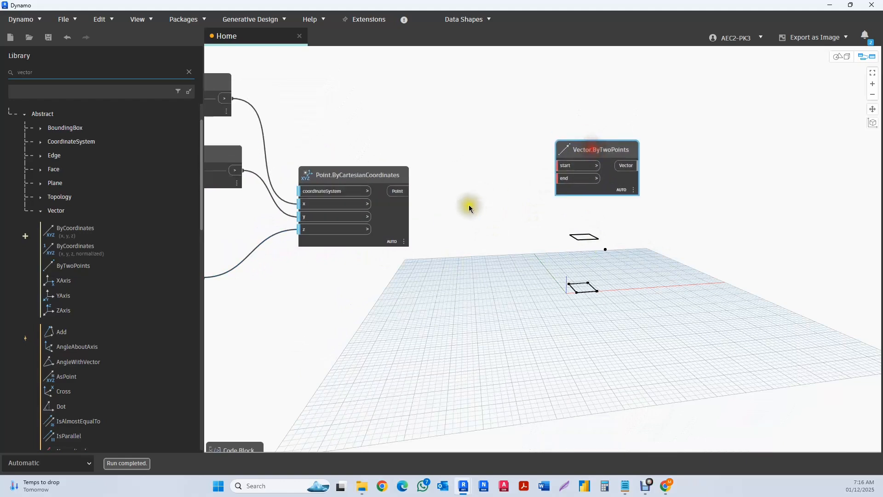
{"action": "left_click_drag", "start_coordinate": [410, 191], "coordinate": [558, 169]}
{"action": "scroll", "coordinate": [551, 166], "scroll_direction": "down", "scroll_amount": 3}
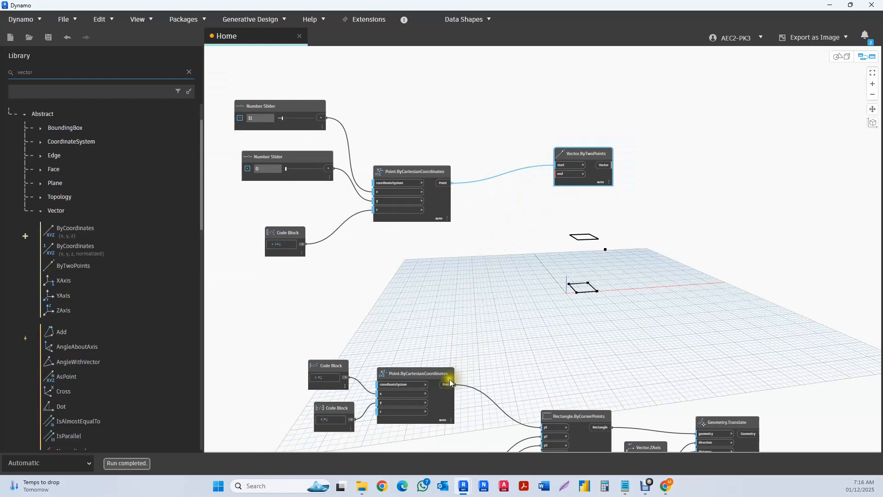
{"action": "left_click_drag", "start_coordinate": [450, 383], "coordinate": [565, 177]}
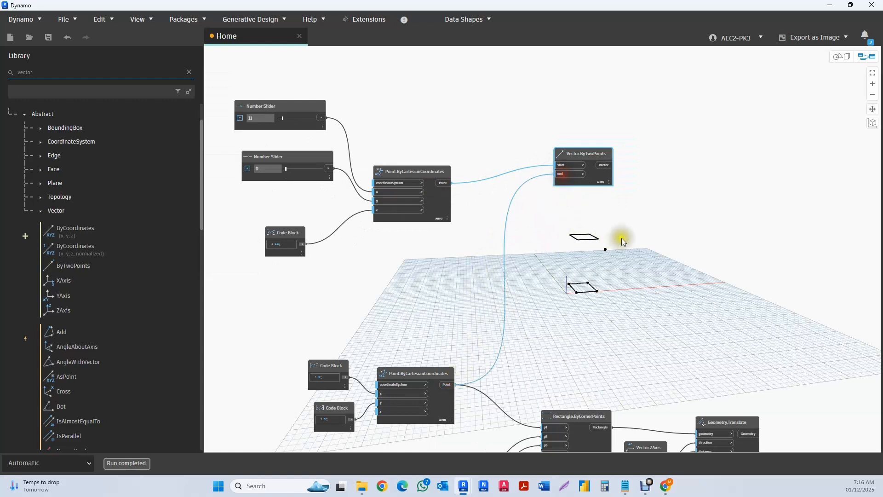
- Add a Line.ByStartPointEndPoint node below Vector.ByTwoPoints, connecting the copied point to startPoint and the first original point to endPoint
{"action": "middle_click_drag", "start_coordinate": [622, 238], "coordinate": [578, 229]}
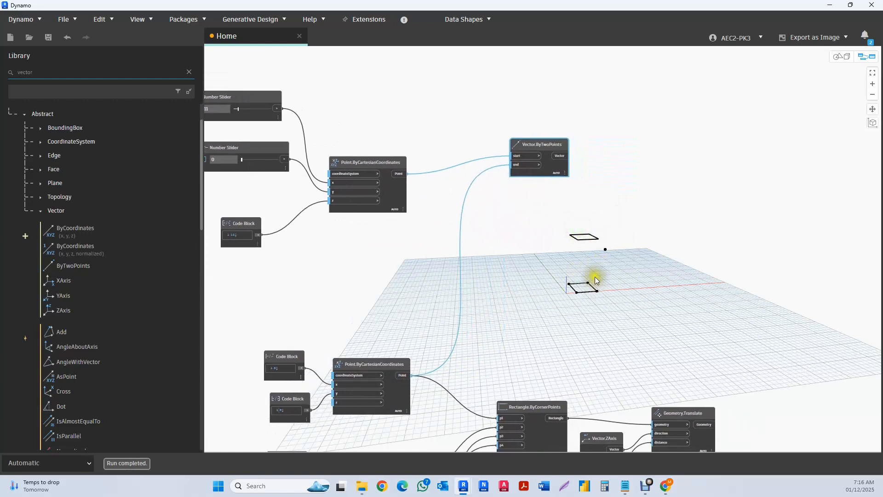
{"action": "scroll", "coordinate": [578, 143], "scroll_direction": "up", "scroll_amount": 1}
{"action": "left_click_drag", "start_coordinate": [558, 140], "coordinate": [524, 171]}
{"action": "right_click", "coordinate": [569, 106]}
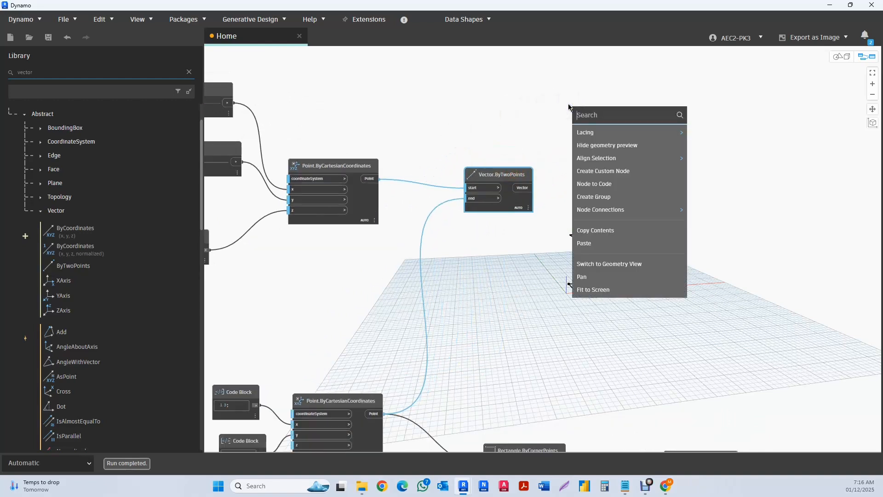
{"action": "type", "text": "line"}
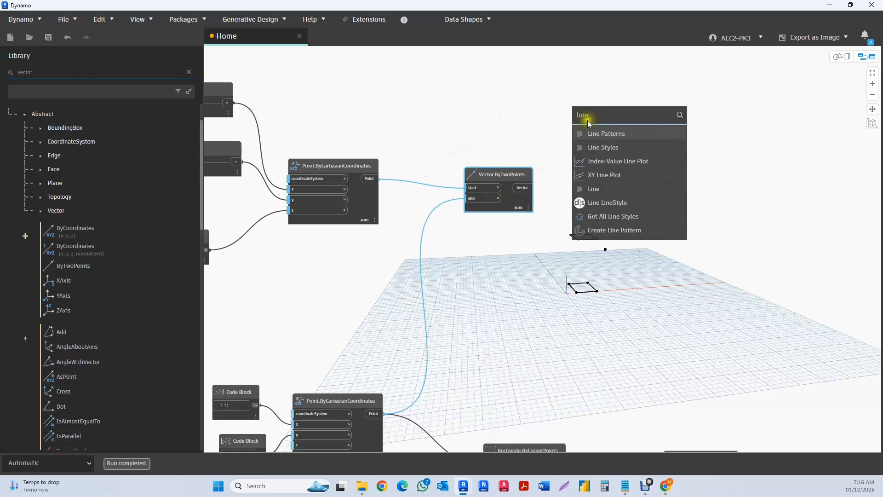
{"action": "scroll", "coordinate": [634, 167], "scroll_direction": "down", "scroll_amount": 5}
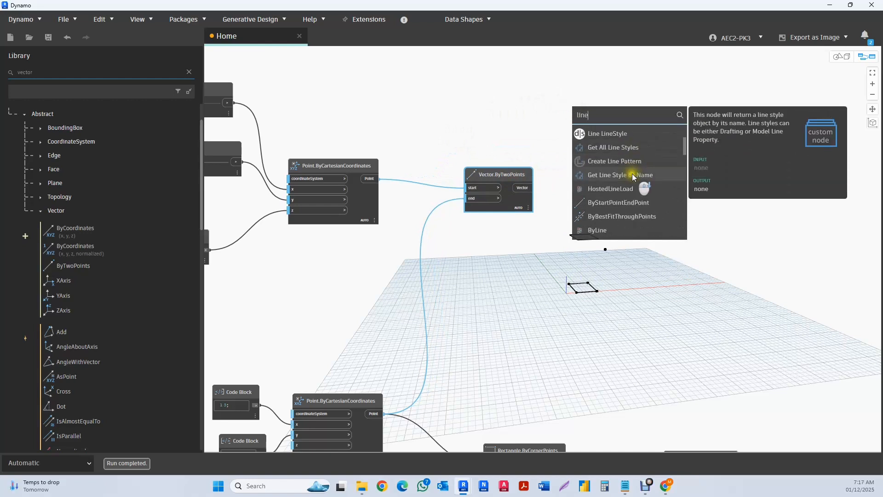
{"action": "left_click", "coordinate": [627, 202]}
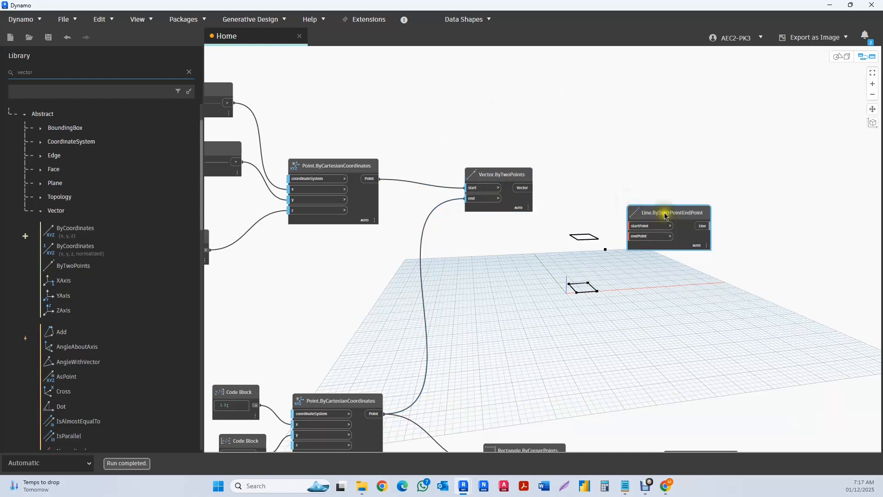
{"action": "left_click_drag", "start_coordinate": [664, 211], "coordinate": [505, 243]}
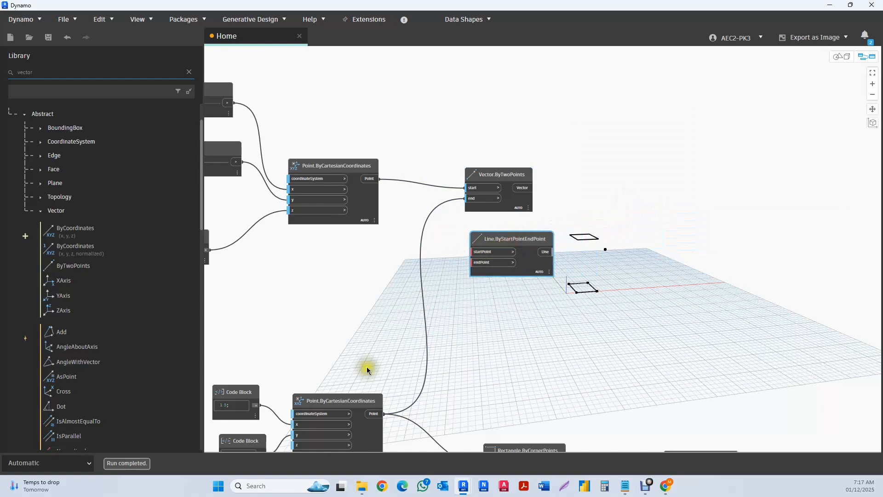
{"action": "left_click_drag", "start_coordinate": [393, 419], "coordinate": [489, 267]}
{"action": "left_click_drag", "start_coordinate": [372, 180], "coordinate": [474, 251]}
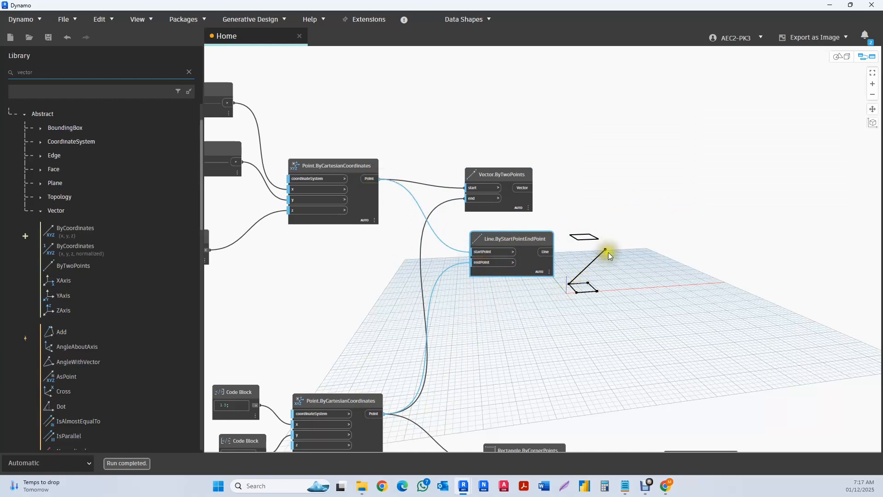
- Connect the Vector.ByTwoPoints output to the direction input of Geometry.Translate, replacing the Vector.ZAxis connection
{"action": "left_click_drag", "start_coordinate": [513, 235], "coordinate": [490, 242]}
{"action": "scroll", "coordinate": [503, 226], "scroll_direction": "down", "scroll_amount": 4}
{"action": "scroll", "coordinate": [528, 222], "scroll_direction": "up", "scroll_amount": 3}
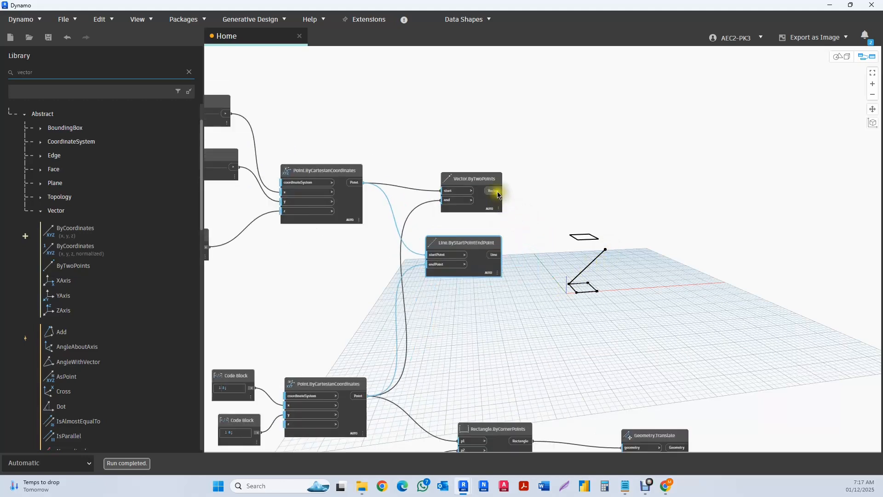
{"action": "left_click_drag", "start_coordinate": [497, 193], "coordinate": [597, 191]}
{"action": "scroll", "coordinate": [597, 162], "scroll_direction": "down", "scroll_amount": 4}
{"action": "middle_click_drag", "start_coordinate": [652, 238], "coordinate": [517, 167]}
{"action": "scroll", "coordinate": [503, 182], "scroll_direction": "up", "scroll_amount": 3}
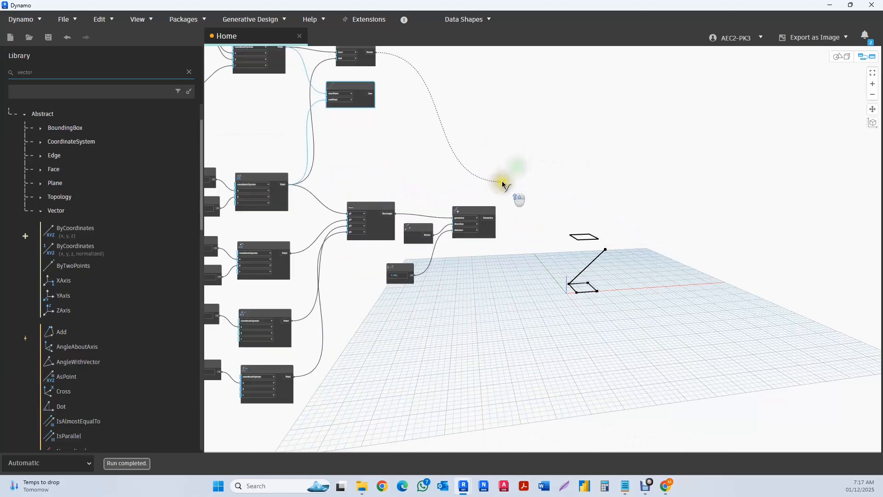
{"action": "scroll", "coordinate": [502, 184], "scroll_direction": "up", "scroll_amount": 4}
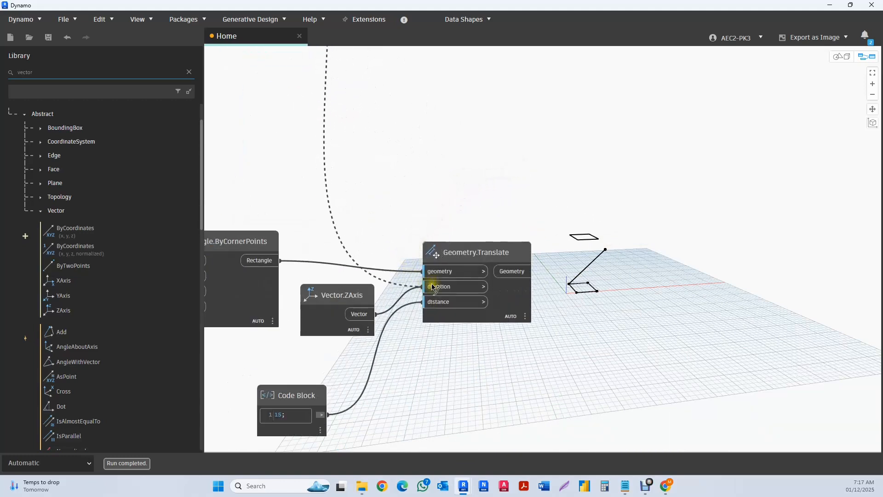
{"action": "left_click", "coordinate": [433, 287]}
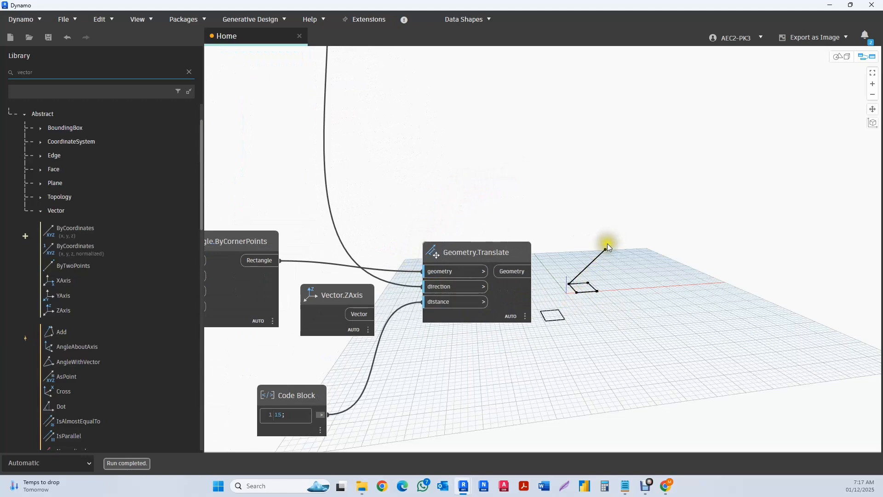
- Swap the Vector.ByTwoPoints inputs so the first original point feeds start and the copied point feeds end
{"action": "scroll", "coordinate": [542, 307], "scroll_direction": "down", "scroll_amount": 5}
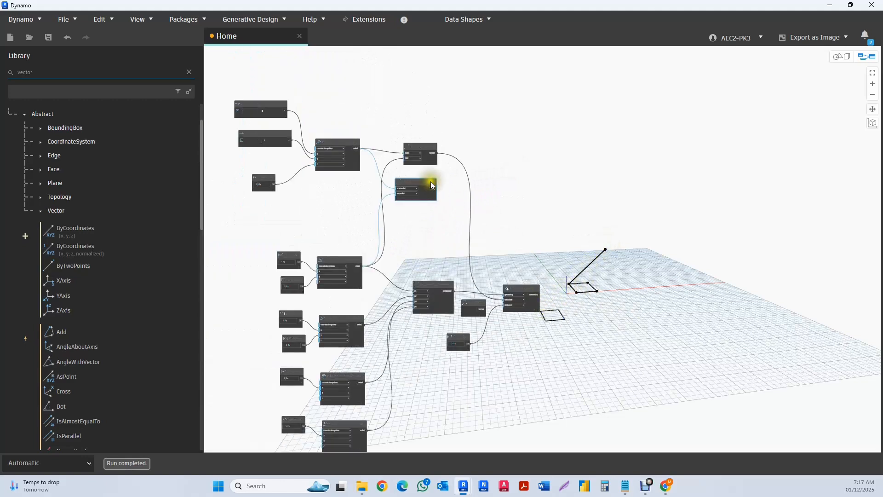
{"action": "middle_click_drag", "start_coordinate": [430, 178], "coordinate": [475, 196]}
{"action": "scroll", "coordinate": [481, 166], "scroll_direction": "up", "scroll_amount": 5}
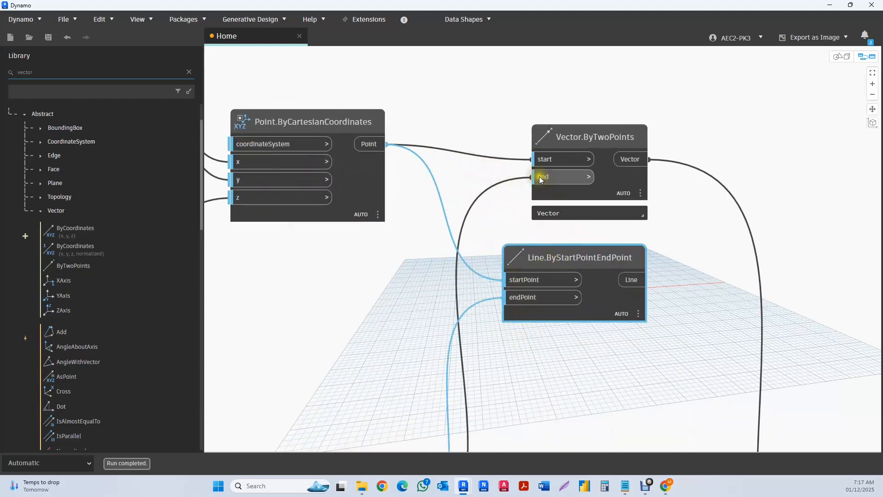
{"action": "left_click_drag", "start_coordinate": [545, 180], "coordinate": [534, 159]}
{"action": "left_click_drag", "start_coordinate": [374, 146], "coordinate": [535, 179]}
- Examine the translated rectangle against the line between the two points and the code block feeding the Geometry.Translate distance
{"action": "scroll", "coordinate": [501, 193], "scroll_direction": "down", "scroll_amount": 4}
{"action": "middle_click_drag", "start_coordinate": [599, 289], "coordinate": [508, 259]}
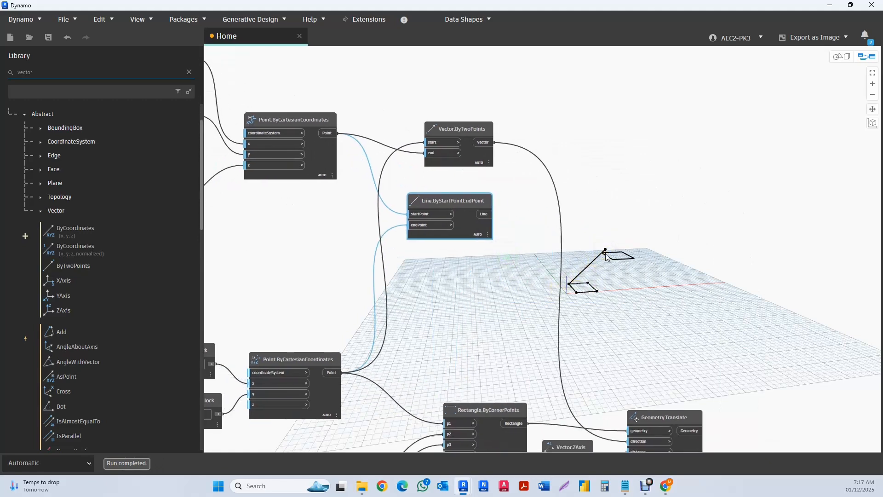
{"action": "scroll", "coordinate": [610, 256], "scroll_direction": "down", "scroll_amount": 2}
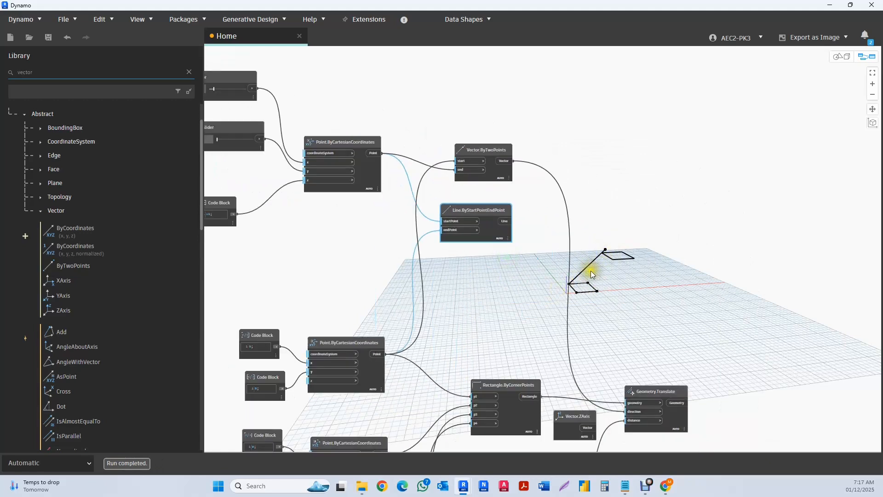
{"action": "middle_click_drag", "start_coordinate": [592, 275], "coordinate": [602, 264]}
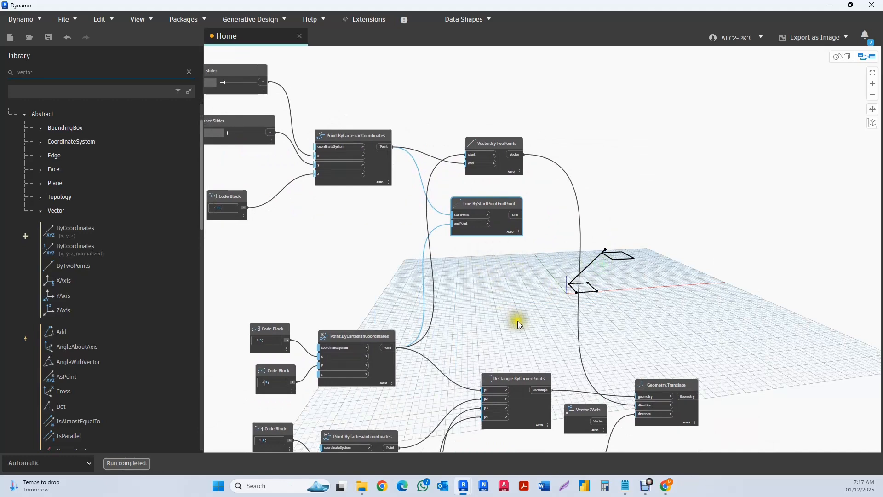
{"action": "scroll", "coordinate": [518, 321], "scroll_direction": "down", "scroll_amount": 1}
{"action": "middle_click_drag", "start_coordinate": [511, 304], "coordinate": [475, 201]}
{"action": "scroll", "coordinate": [541, 361], "scroll_direction": "up", "scroll_amount": 6}
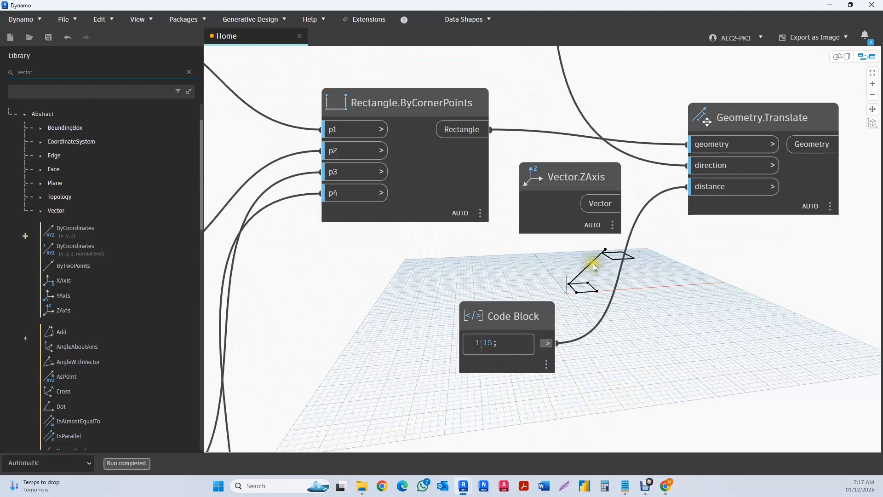
{"action": "scroll", "coordinate": [556, 323], "scroll_direction": "down", "scroll_amount": 6}
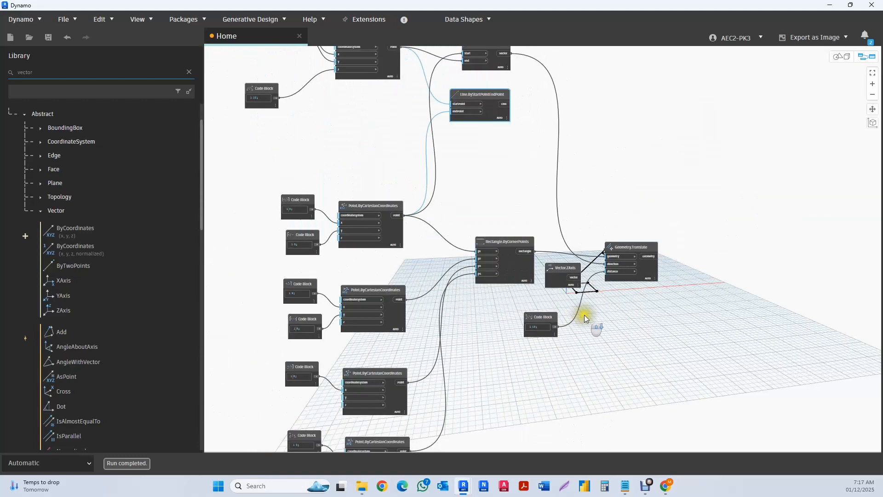
{"action": "middle_click_drag", "start_coordinate": [536, 306], "coordinate": [528, 268]}
{"action": "scroll", "coordinate": [474, 288], "scroll_direction": "up", "scroll_amount": 6}
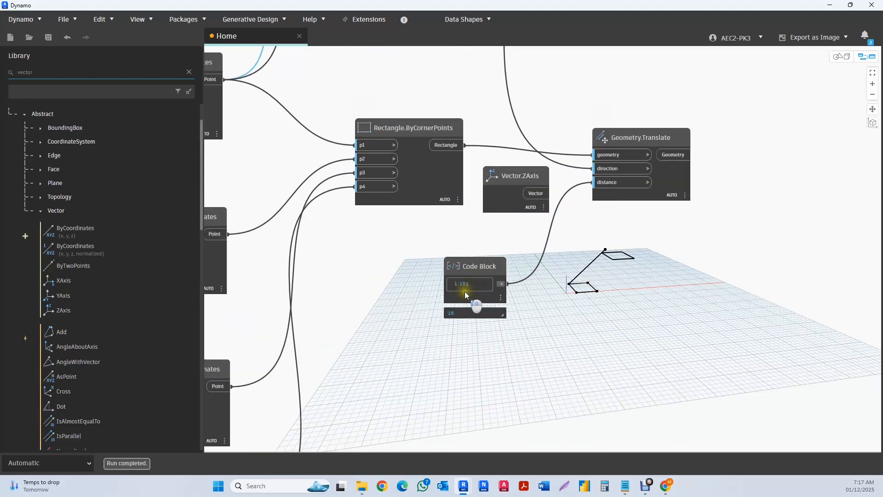
- Connect the code block feeding the Geometry.Translate distance to the copied point's z input, replacing the 12 code block
{"action": "scroll", "coordinate": [612, 295], "scroll_direction": "down", "scroll_amount": 6}
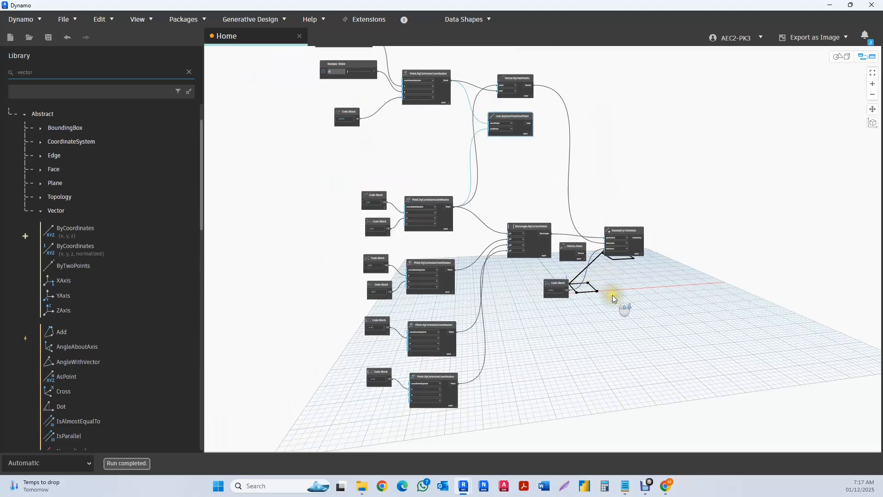
{"action": "scroll", "coordinate": [605, 234], "scroll_direction": "up", "scroll_amount": 10}
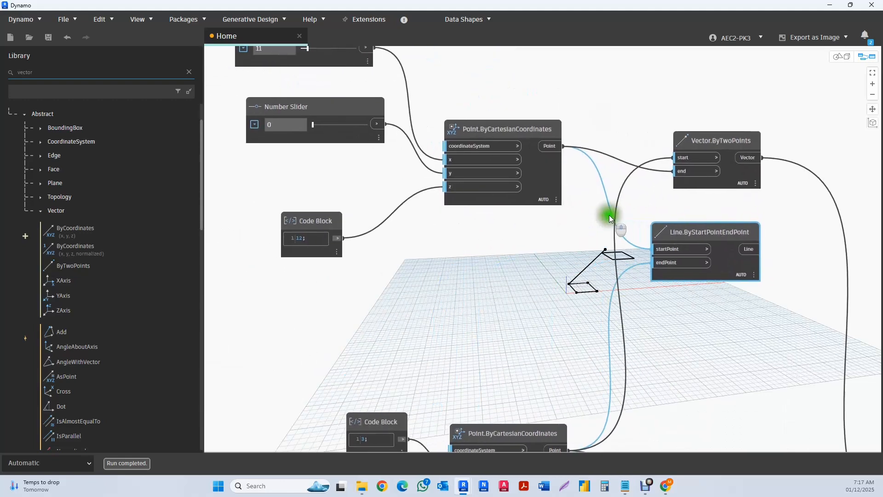
{"action": "scroll", "coordinate": [365, 222], "scroll_direction": "down", "scroll_amount": 6}
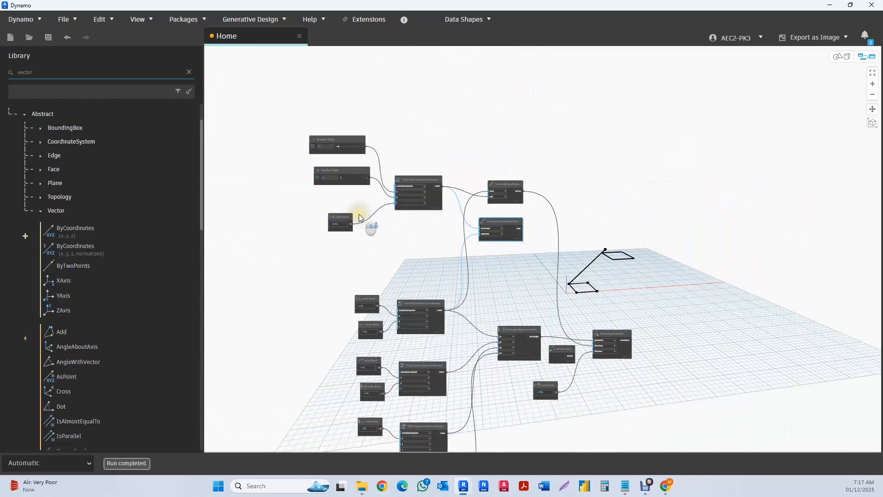
{"action": "scroll", "coordinate": [453, 297], "scroll_direction": "up", "scroll_amount": 8}
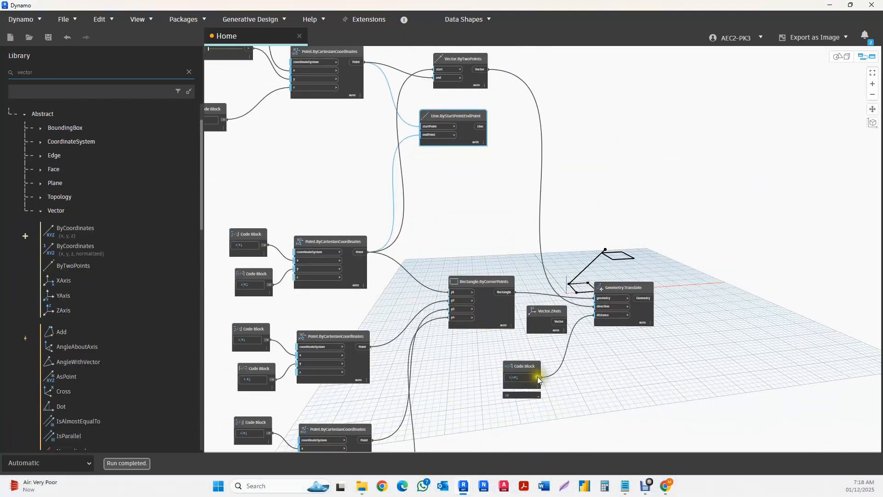
{"action": "left_click", "coordinate": [539, 381]}
{"action": "scroll", "coordinate": [676, 364], "scroll_direction": "down", "scroll_amount": 3}
{"action": "scroll", "coordinate": [400, 193], "scroll_direction": "up", "scroll_amount": 6}
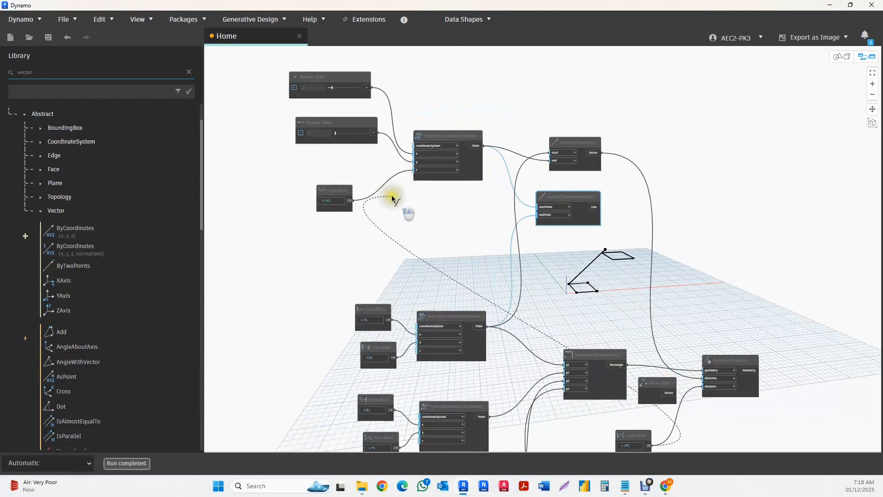
{"action": "left_click", "coordinate": [436, 150]}
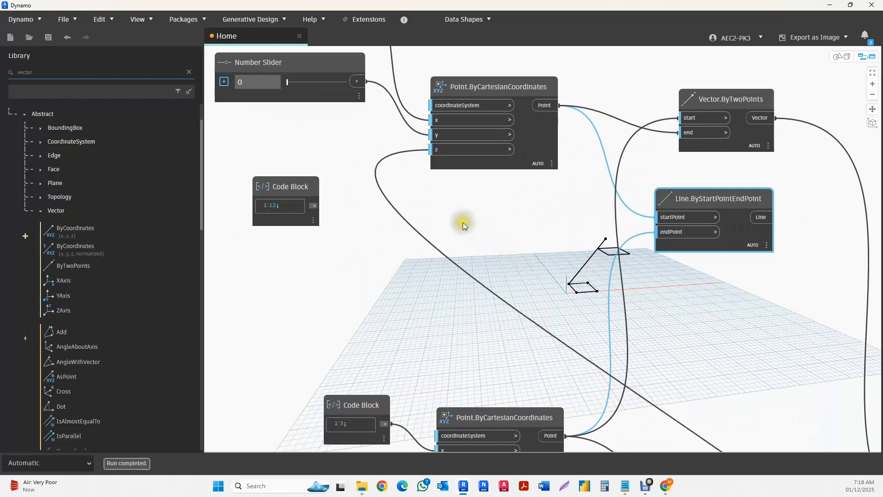
- Check the rewired graph and translated rectangle, and undo the connection from the distance code block to the copied point's z input
{"action": "scroll", "coordinate": [418, 205], "scroll_direction": "down", "scroll_amount": 3}
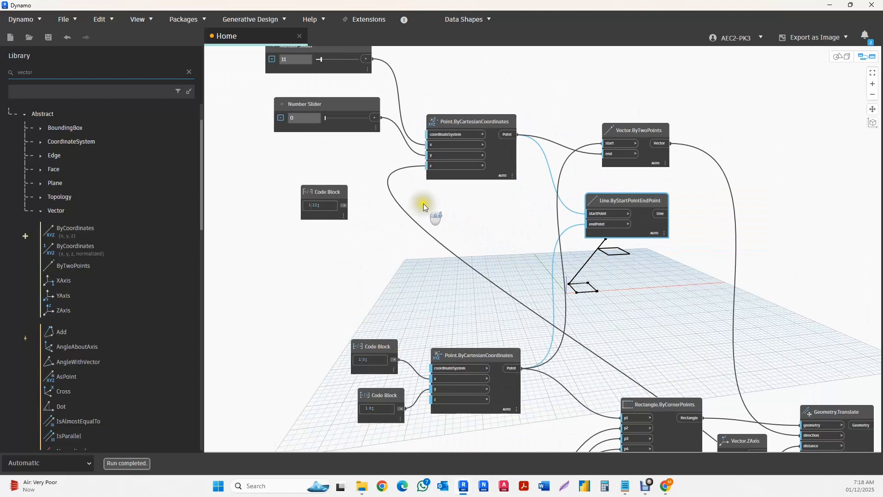
{"action": "middle_click_drag", "start_coordinate": [396, 216], "coordinate": [344, 203]}
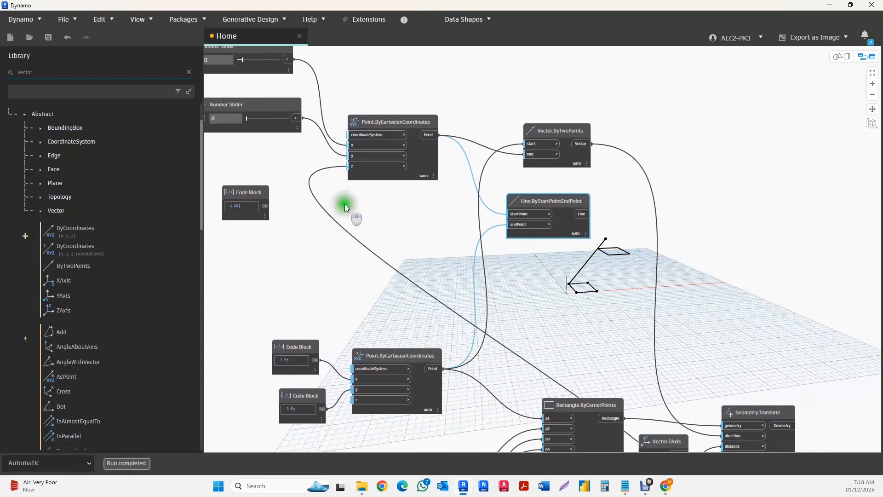
{"action": "middle_click_drag", "start_coordinate": [469, 232], "coordinate": [408, 153]}
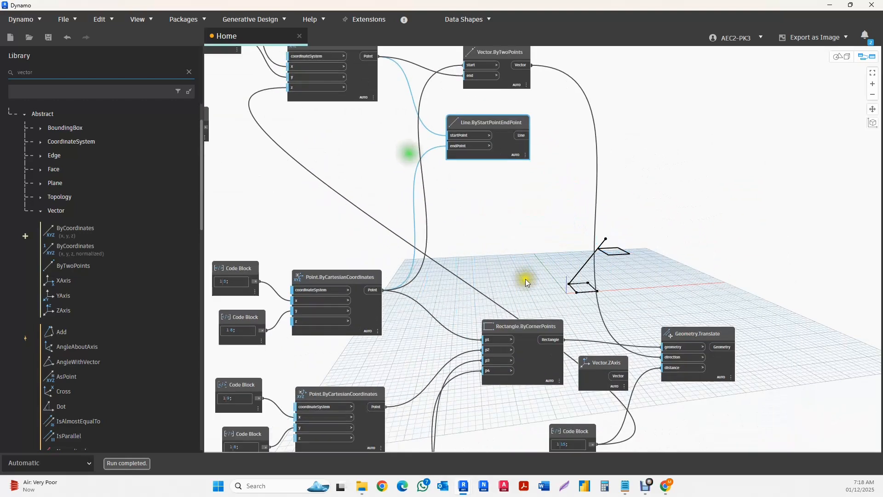
{"action": "middle_click_drag", "start_coordinate": [645, 434], "coordinate": [627, 370]}
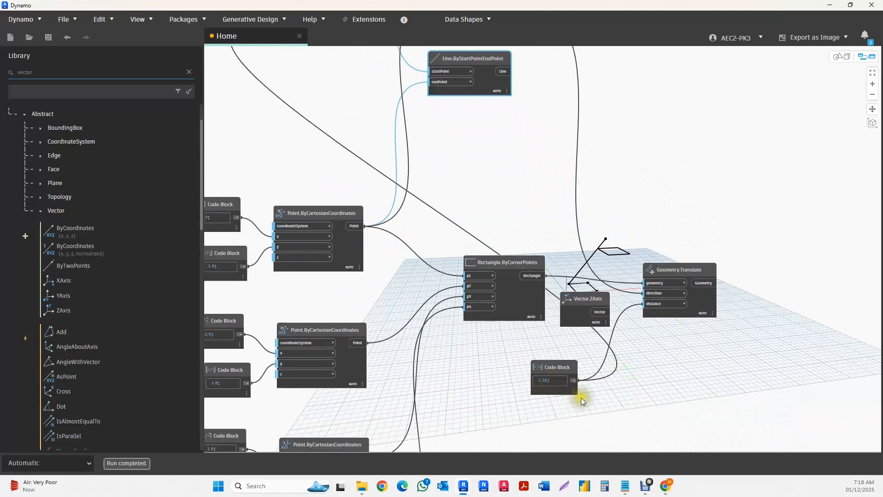
{"action": "scroll", "coordinate": [581, 398], "scroll_direction": "down", "scroll_amount": 5}
{"action": "scroll", "coordinate": [455, 219], "scroll_direction": "up", "scroll_amount": 3}
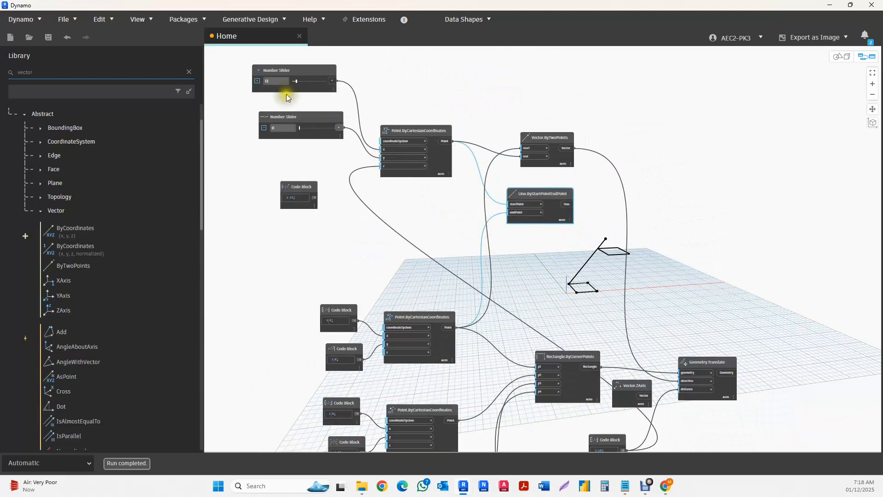
{"action": "left_click", "coordinate": [67, 37]}
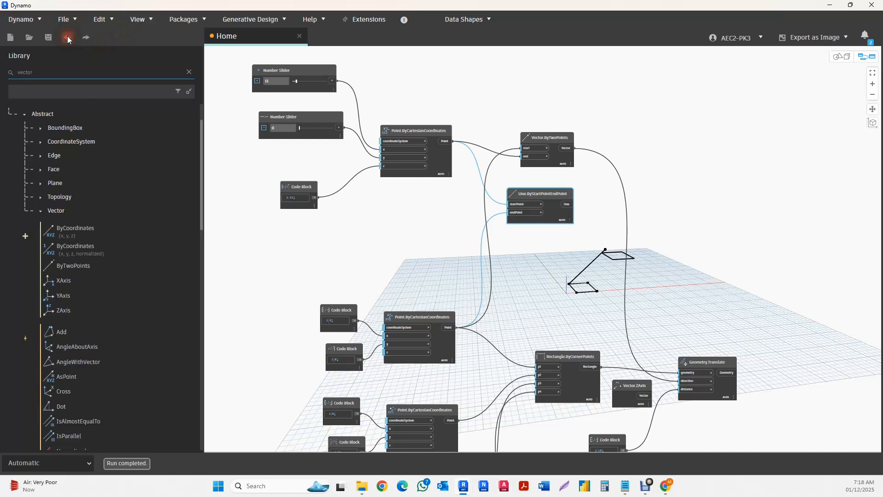
- Inspect the output preview of Line.ByStartPointEndPoint through to its end to read the line's length
{"action": "scroll", "coordinate": [564, 203], "scroll_direction": "up", "scroll_amount": 3}
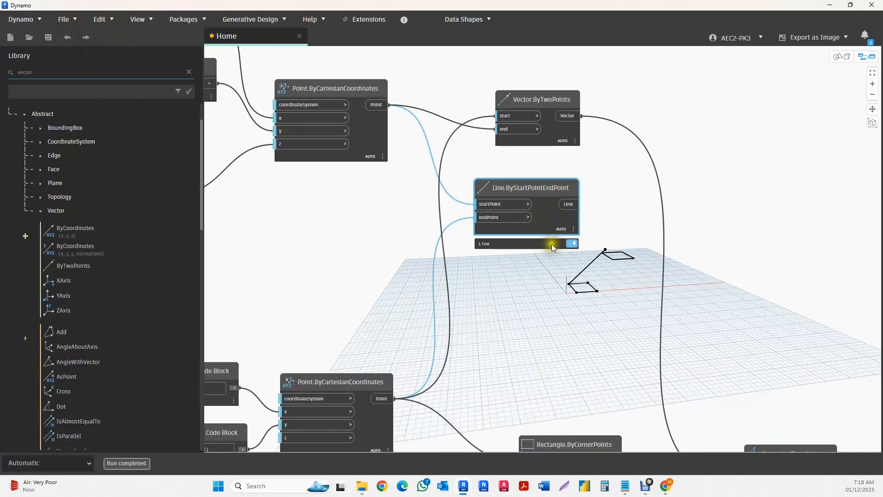
{"action": "scroll", "coordinate": [551, 244], "scroll_direction": "up", "scroll_amount": 2}
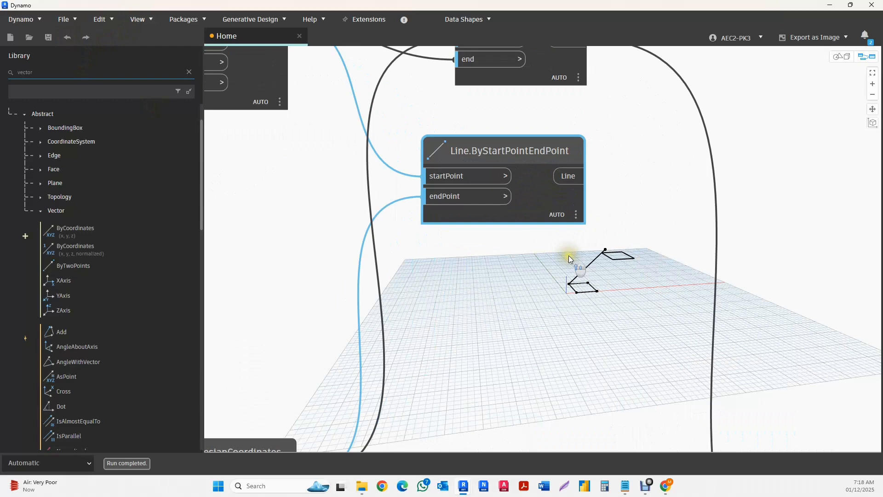
{"action": "left_click", "coordinate": [578, 216]}
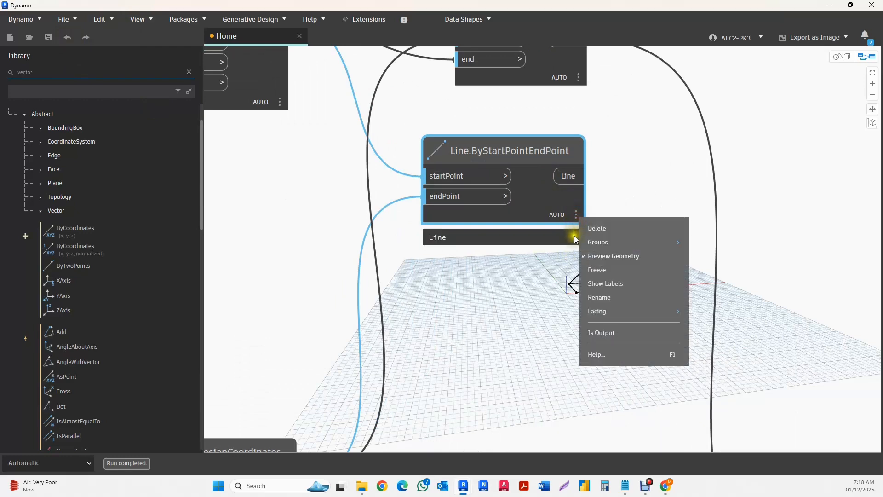
{"action": "left_click", "coordinate": [460, 286]}
{"action": "scroll", "coordinate": [485, 244], "scroll_direction": "down", "scroll_amount": 4}
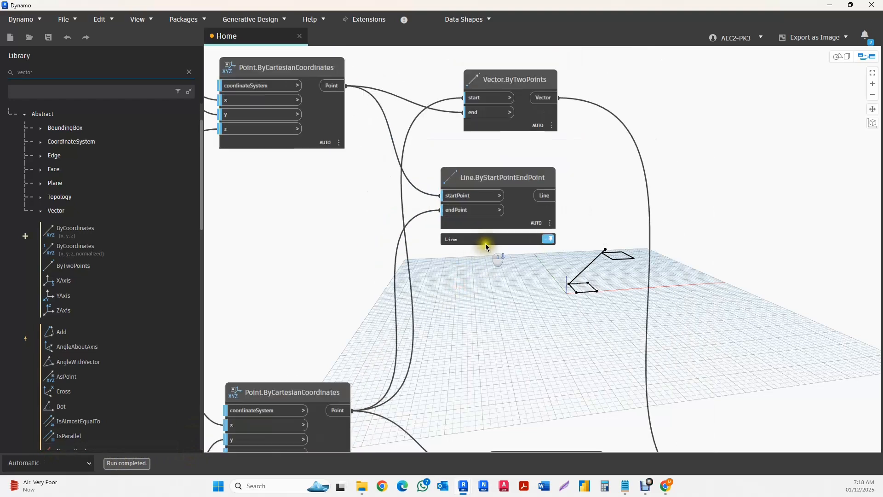
{"action": "left_click", "coordinate": [518, 208]}
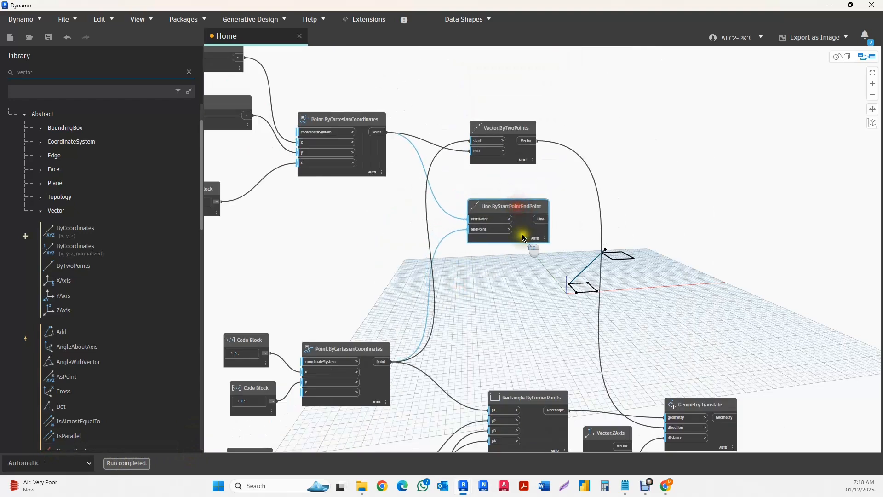
{"action": "scroll", "coordinate": [552, 240], "scroll_direction": "up", "scroll_amount": 3}
{"action": "scroll", "coordinate": [557, 272], "scroll_direction": "up", "scroll_amount": 3}
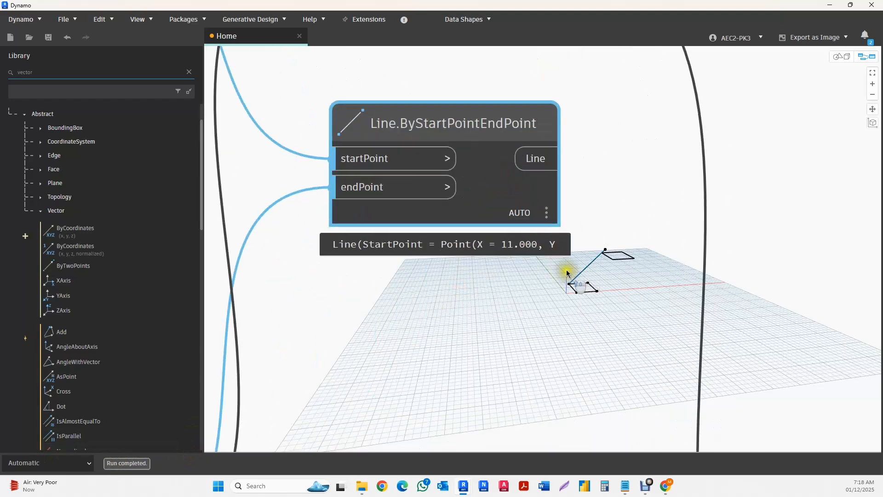
{"action": "left_click_drag", "start_coordinate": [359, 253], "coordinate": [579, 265]}
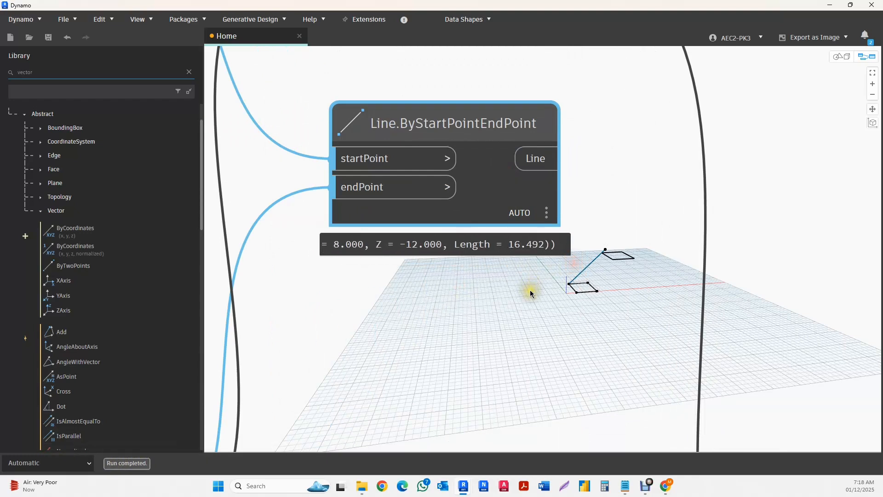
{"action": "middle_click_drag", "start_coordinate": [528, 292], "coordinate": [477, 272]}
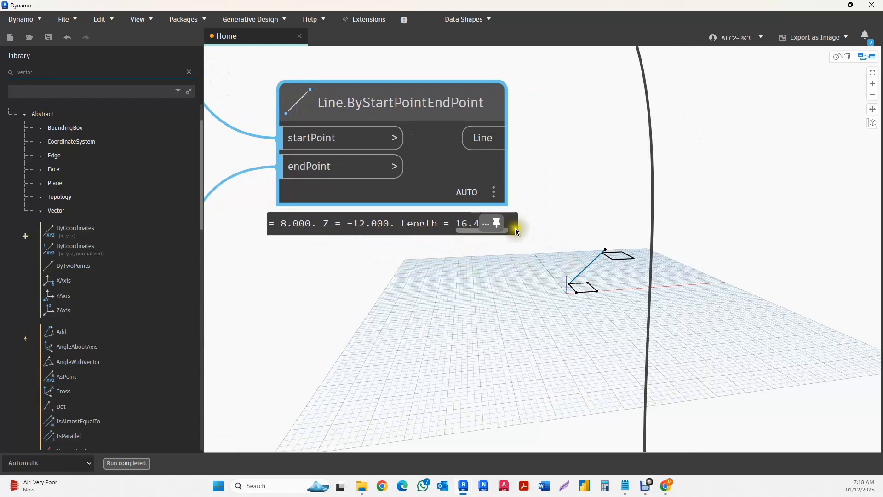
- Shift the Vector.ByTwoPoints node slightly up and away from the Line.ByStartPointEndPoint node
{"action": "scroll", "coordinate": [435, 284], "scroll_direction": "down", "scroll_amount": 3}
{"action": "scroll", "coordinate": [435, 284], "scroll_direction": "down", "scroll_amount": 3}
{"action": "middle_click_drag", "start_coordinate": [441, 285], "coordinate": [418, 287]}
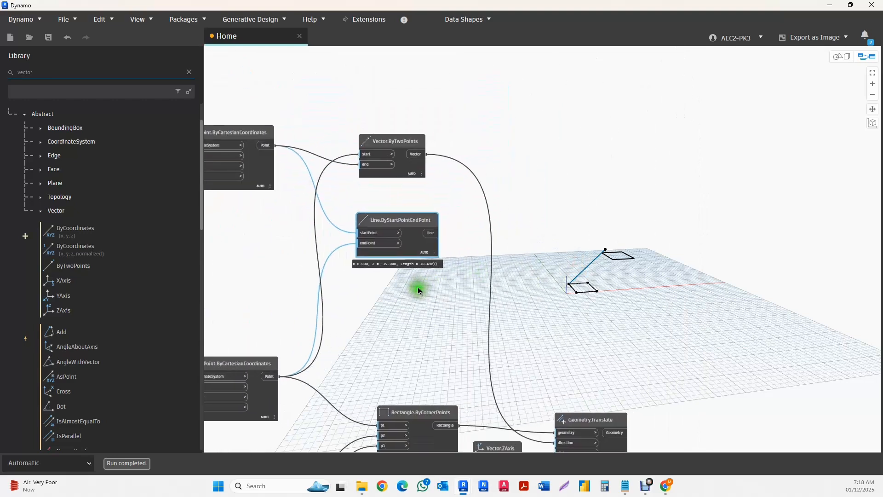
{"action": "left_click_drag", "start_coordinate": [422, 223], "coordinate": [420, 224]}
{"action": "left_click_drag", "start_coordinate": [409, 140], "coordinate": [420, 130]}
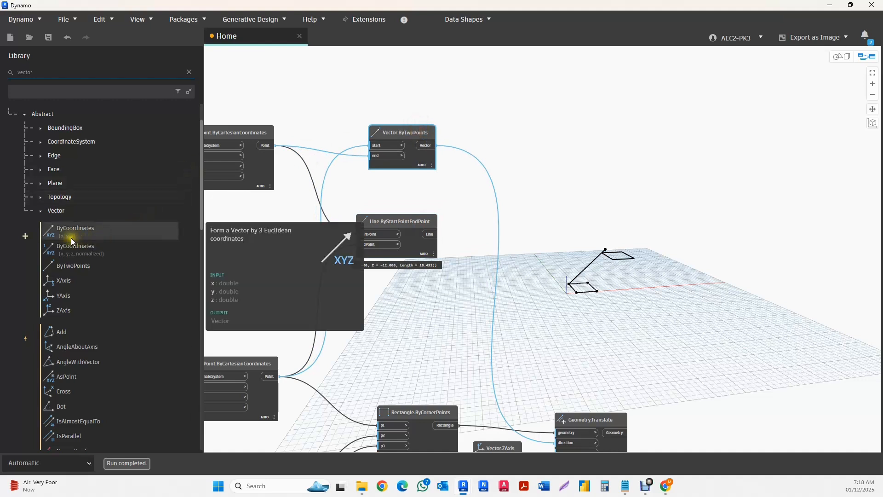
- Examine the Vector nodes in the library, including Rotate, Reverse, Transform, X, Y, Z and Length, and their descriptions
{"action": "scroll", "coordinate": [70, 247], "scroll_direction": "down", "scroll_amount": 3}
{"action": "scroll", "coordinate": [74, 255], "scroll_direction": "up", "scroll_amount": 2}
{"action": "scroll", "coordinate": [83, 267], "scroll_direction": "down", "scroll_amount": 6}
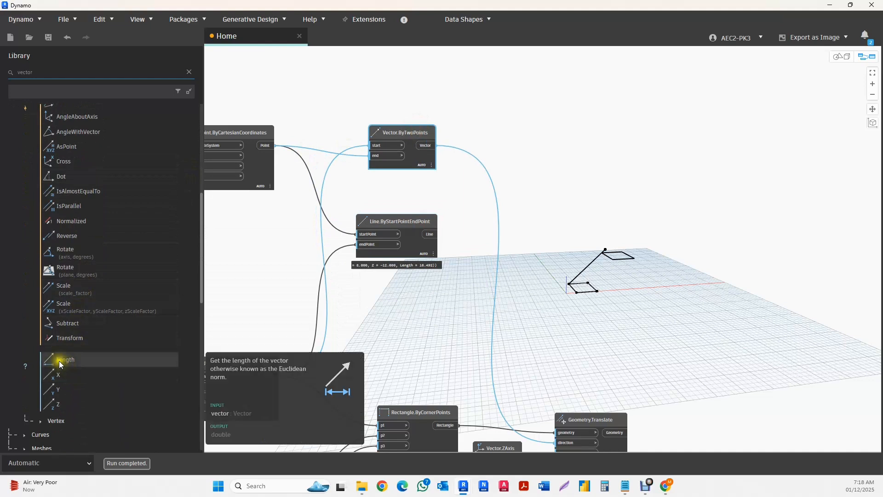
{"action": "scroll", "coordinate": [121, 357], "scroll_direction": "up", "scroll_amount": 5}
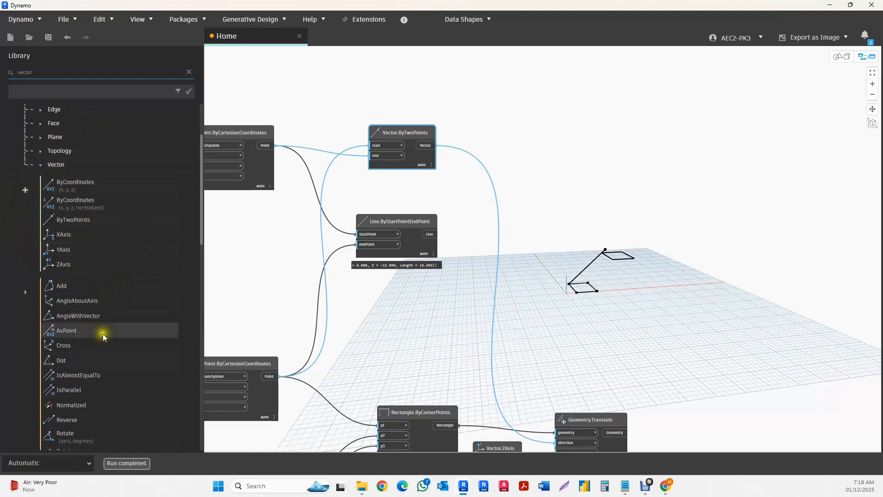
{"action": "scroll", "coordinate": [123, 288], "scroll_direction": "down", "scroll_amount": 1}
{"action": "scroll", "coordinate": [65, 247], "scroll_direction": "down", "scroll_amount": 2}
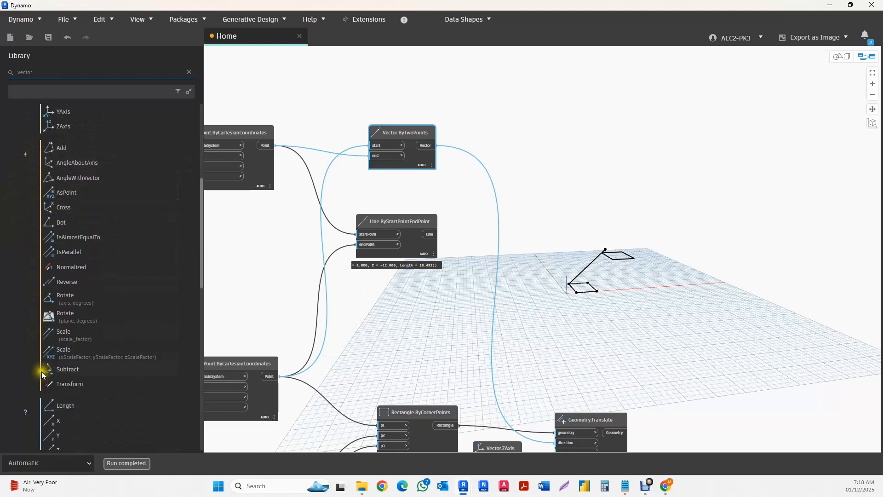
{"action": "scroll", "coordinate": [42, 423], "scroll_direction": "down", "scroll_amount": 2}
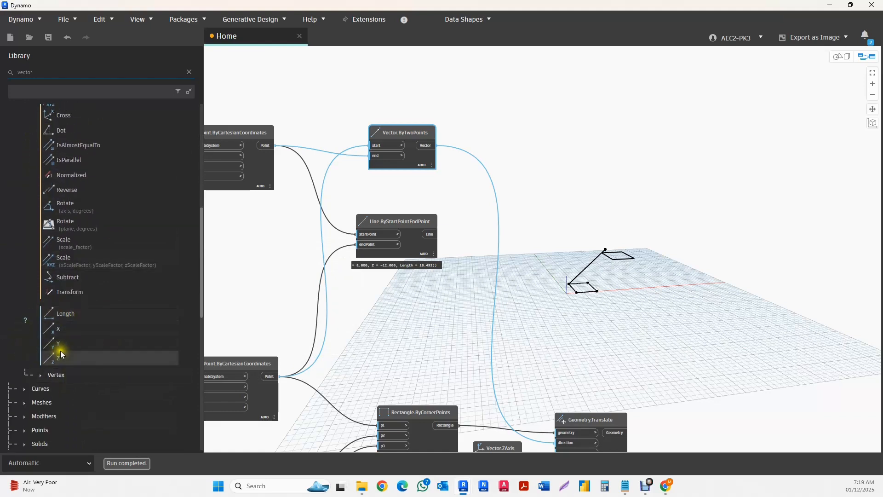
{"action": "mouse_move", "coordinate": [60, 355]}
{"action": "mouse_move", "coordinate": [56, 330]}
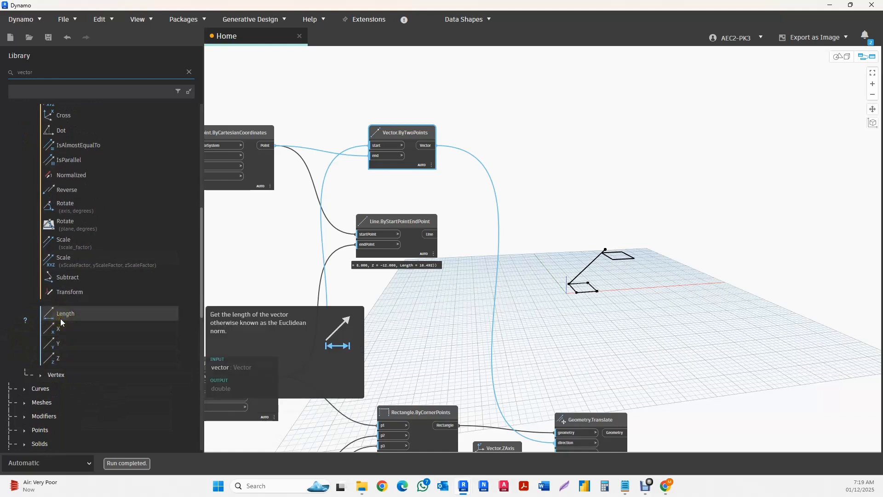
{"action": "scroll", "coordinate": [60, 319], "scroll_direction": "up", "scroll_amount": 2}
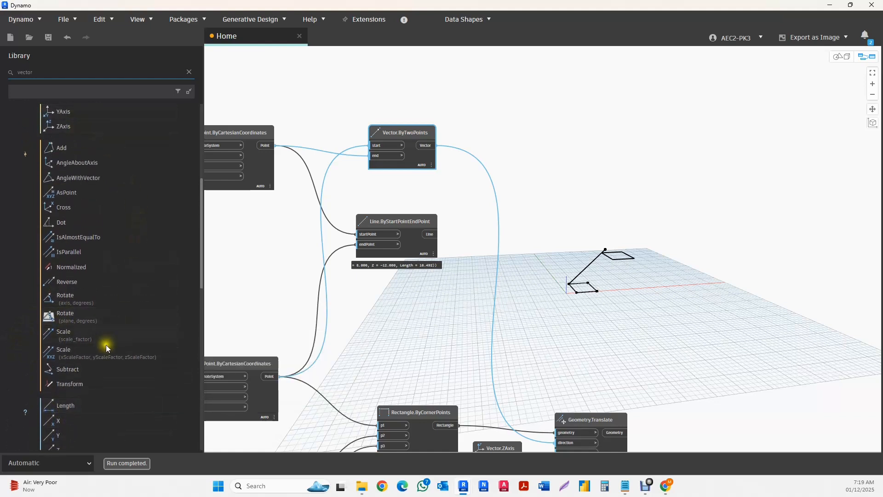
{"action": "mouse_move", "coordinate": [67, 297]}
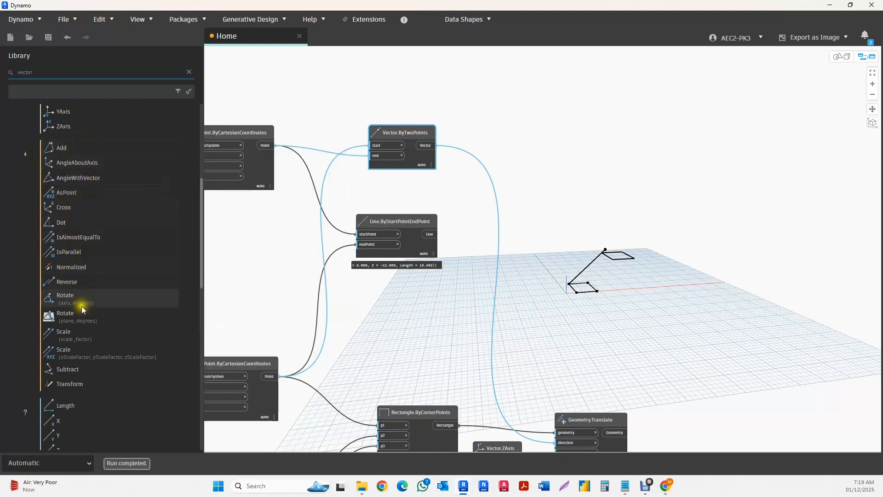
{"action": "mouse_move", "coordinate": [76, 281]}
{"action": "mouse_move", "coordinate": [61, 388]}
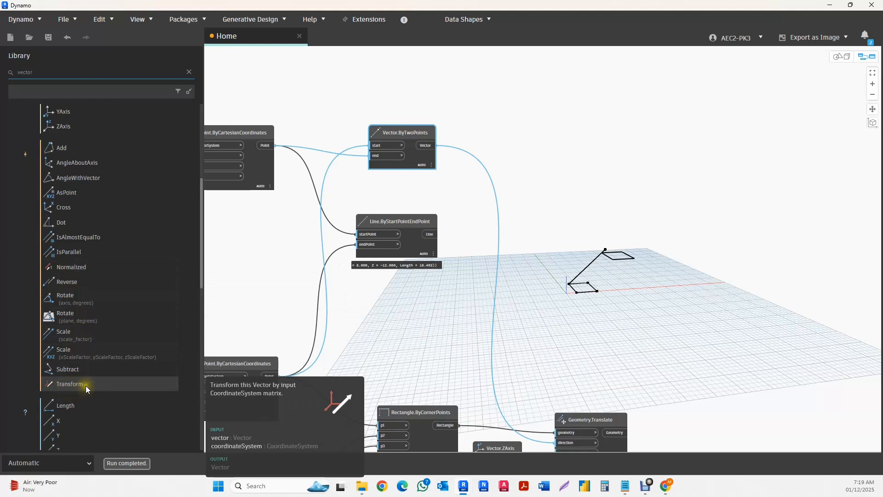
{"action": "scroll", "coordinate": [115, 349], "scroll_direction": "down", "scroll_amount": 2}
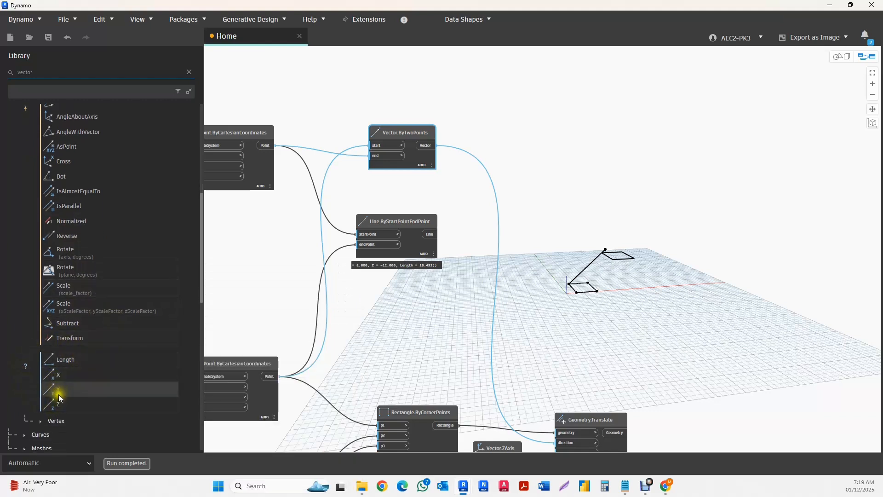
{"action": "mouse_move", "coordinate": [57, 404]}
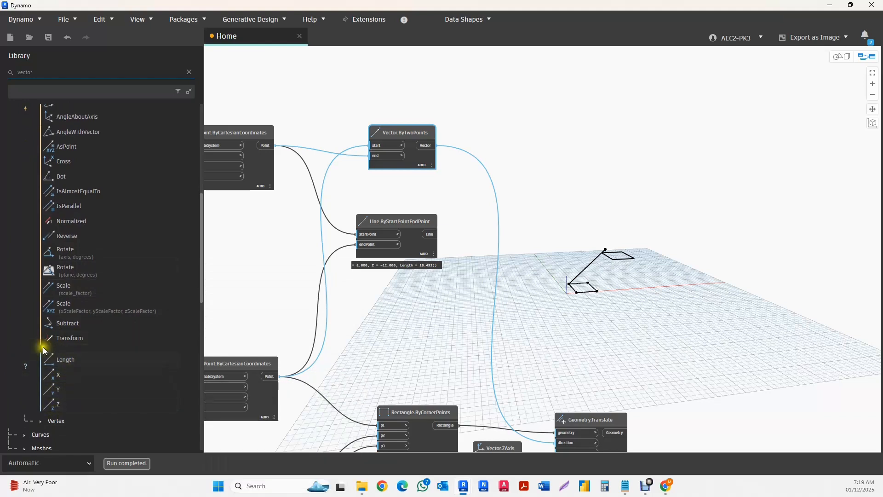
- Add a Vector.Length node beside Vector.ByTwoPoints, connect the Vector output to its vector input, and check its output preview
{"action": "left_click", "coordinate": [65, 359]}
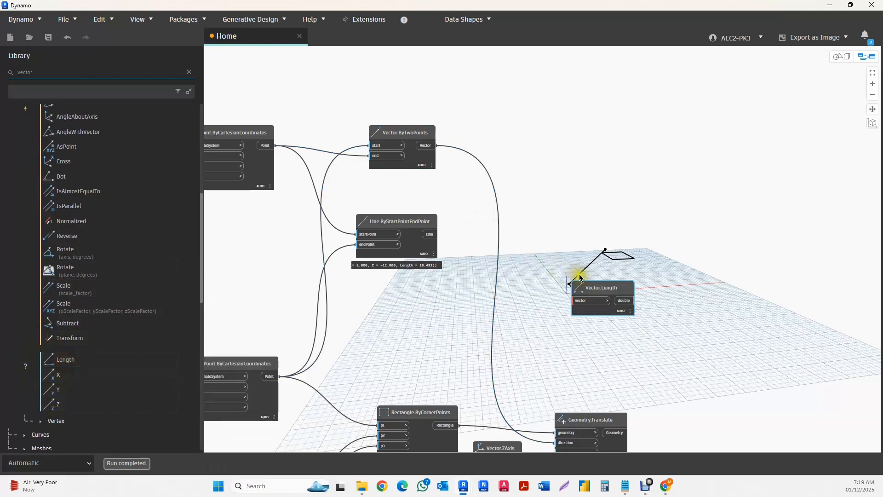
{"action": "left_click_drag", "start_coordinate": [593, 287], "coordinate": [522, 119]}
{"action": "scroll", "coordinate": [481, 123], "scroll_direction": "up", "scroll_amount": 2}
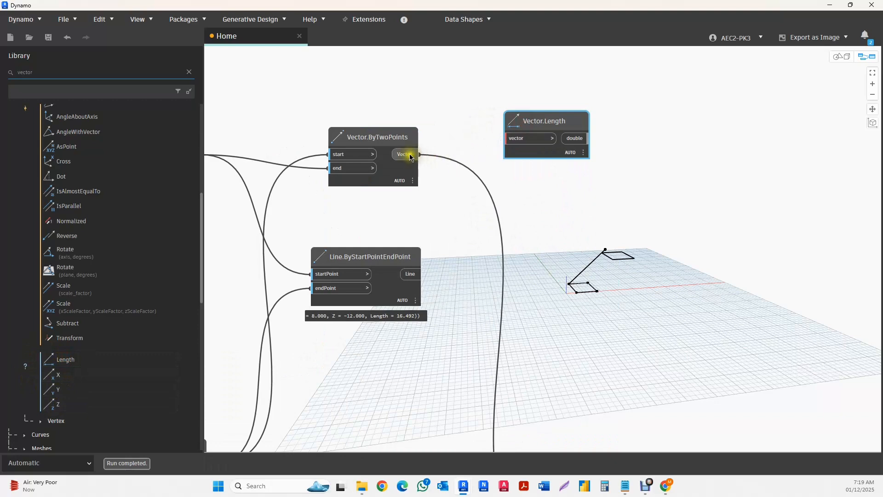
{"action": "left_click_drag", "start_coordinate": [411, 156], "coordinate": [532, 157]}
{"action": "scroll", "coordinate": [583, 158], "scroll_direction": "up", "scroll_amount": 2}
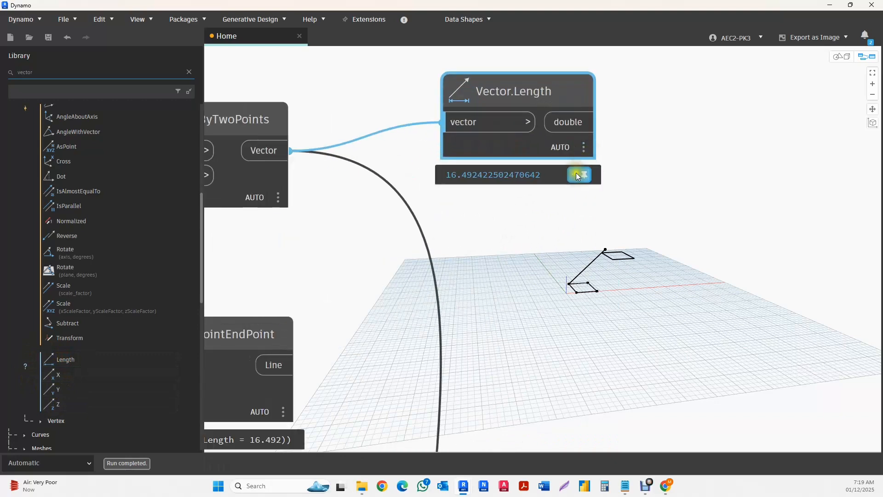
- Connect the Vector.Length output to the distance input of Geometry.Translate and delete the disconnected Code Block
{"action": "scroll", "coordinate": [540, 181], "scroll_direction": "down", "scroll_amount": 4}
{"action": "left_click", "coordinate": [560, 166]}
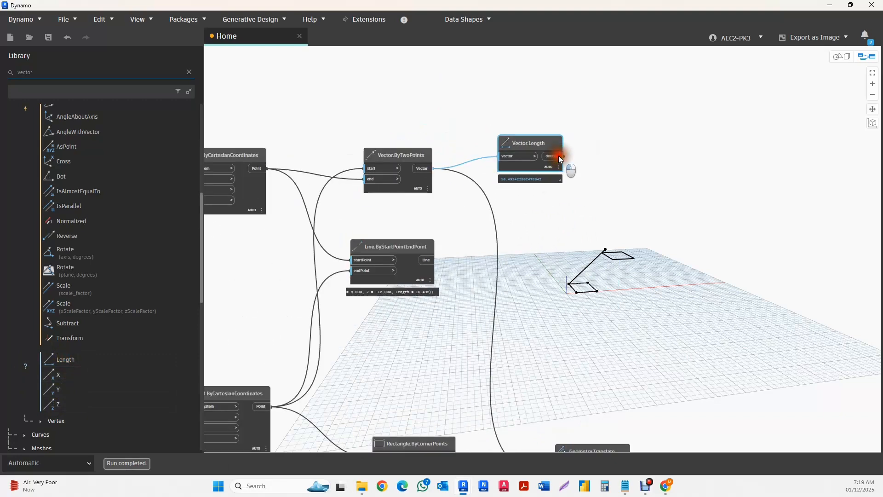
{"action": "scroll", "coordinate": [616, 184], "scroll_direction": "down", "scroll_amount": 4}
{"action": "scroll", "coordinate": [493, 263], "scroll_direction": "up", "scroll_amount": 6}
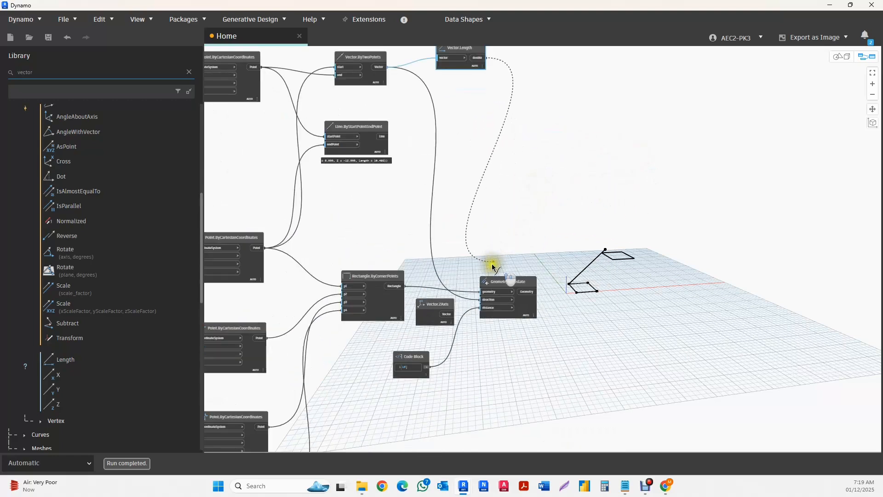
{"action": "left_click", "coordinate": [489, 350]}
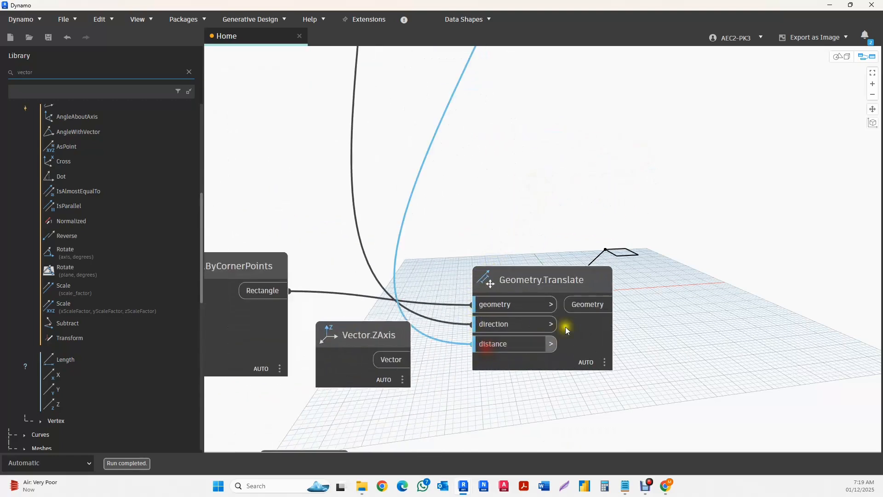
{"action": "scroll", "coordinate": [502, 220], "scroll_direction": "down", "scroll_amount": 5}
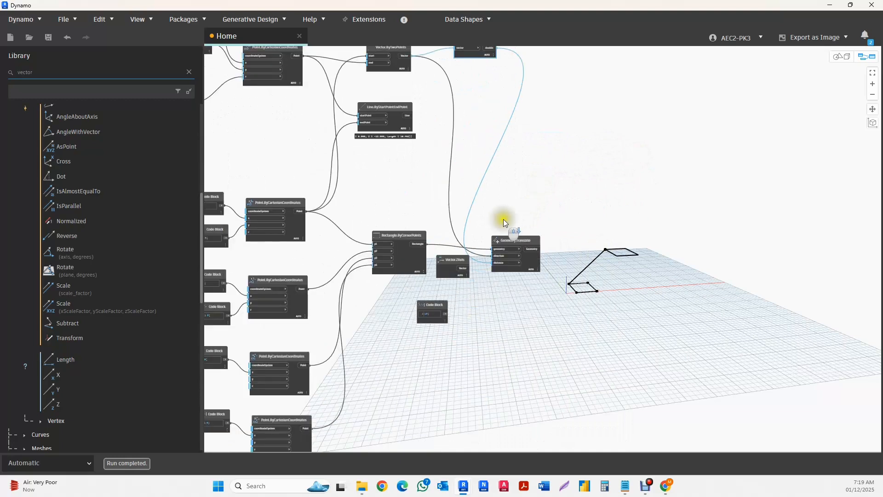
{"action": "left_click_drag", "start_coordinate": [460, 302], "coordinate": [405, 338]}
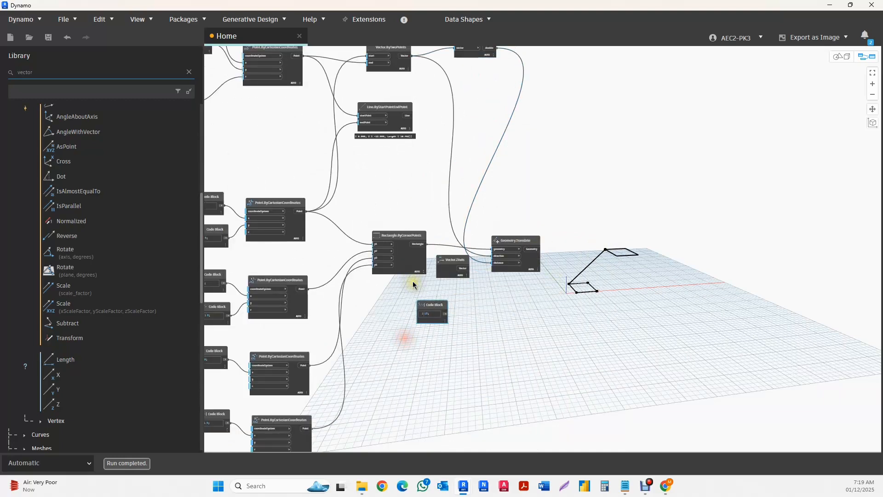
{"action": "scroll", "coordinate": [563, 243], "scroll_direction": "down", "scroll_amount": 4}
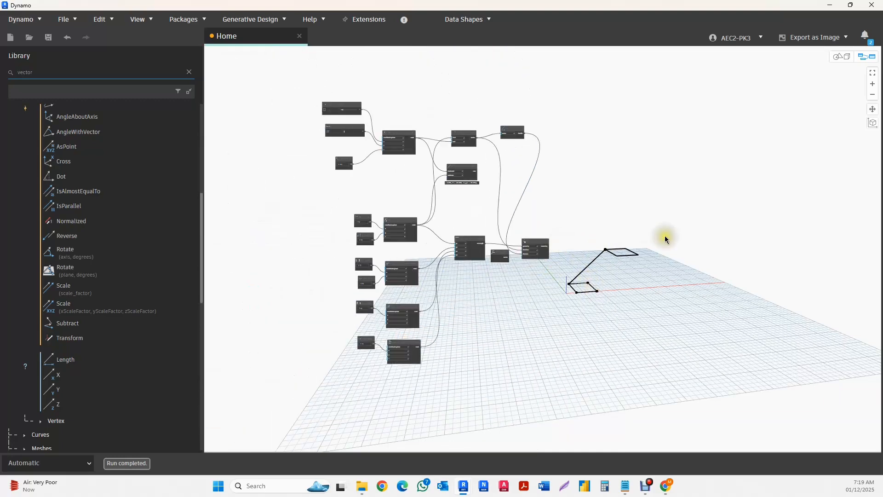
- Duplicate the y Number Slider, place the copy below the Code Block, and connect it to the z input of the vector's end point
{"action": "scroll", "coordinate": [339, 115], "scroll_direction": "up", "scroll_amount": 4}
{"action": "scroll", "coordinate": [339, 115], "scroll_direction": "up", "scroll_amount": 2}
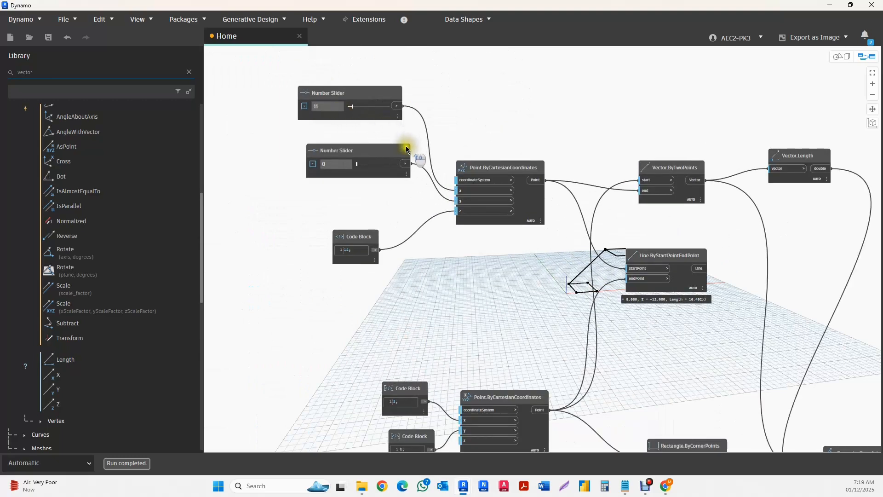
{"action": "scroll", "coordinate": [351, 249], "scroll_direction": "up", "scroll_amount": 2}
{"action": "scroll", "coordinate": [351, 249], "scroll_direction": "down", "scroll_amount": 4}
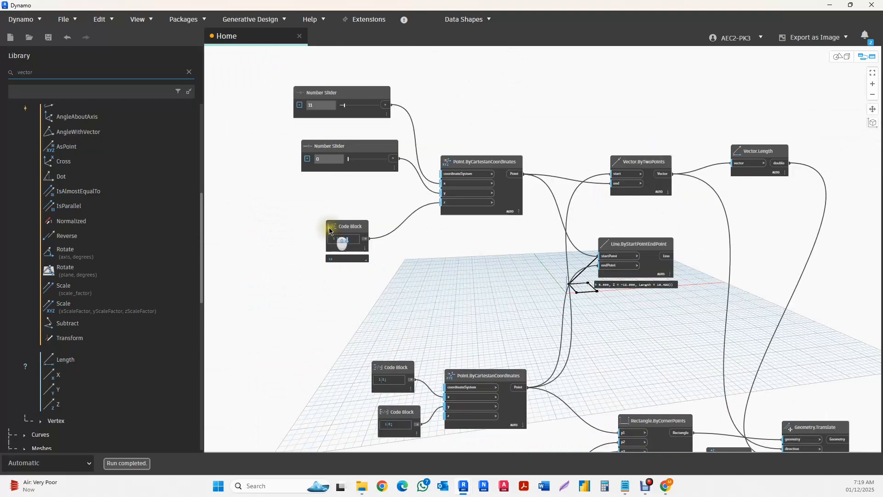
{"action": "middle_click_drag", "start_coordinate": [451, 263], "coordinate": [412, 228]}
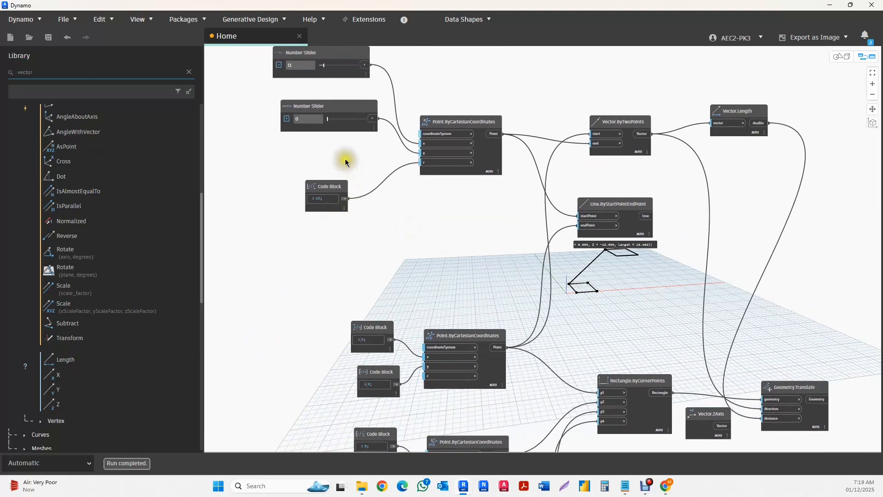
{"action": "left_click", "coordinate": [333, 107]}
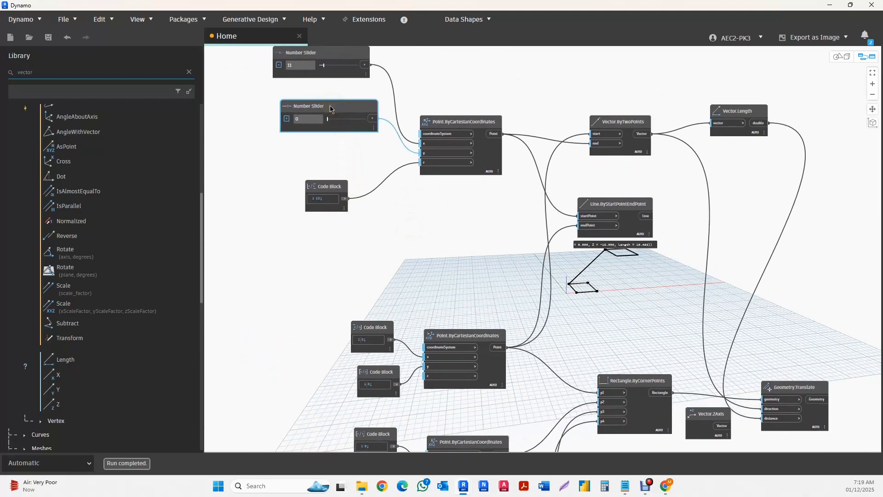
{"action": "key", "text": "ctrl+v"}
{"action": "left_click_drag", "start_coordinate": [422, 116], "coordinate": [302, 246]}
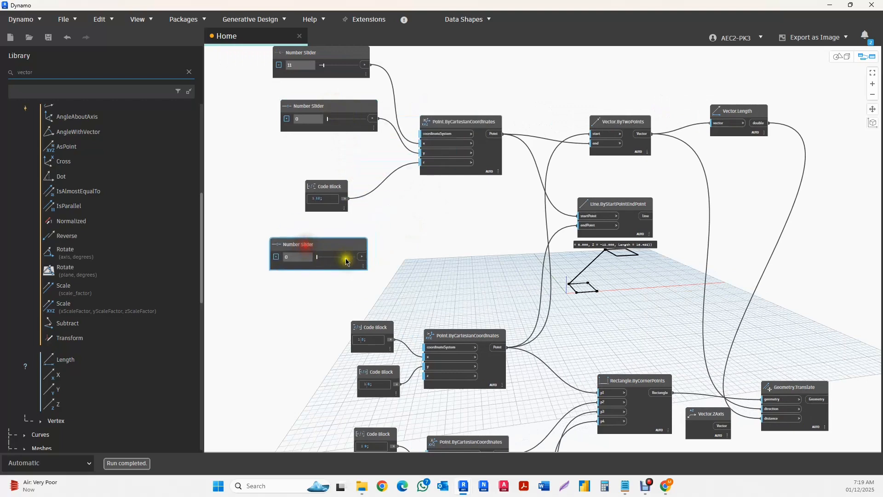
{"action": "left_click_drag", "start_coordinate": [362, 256], "coordinate": [430, 174]}
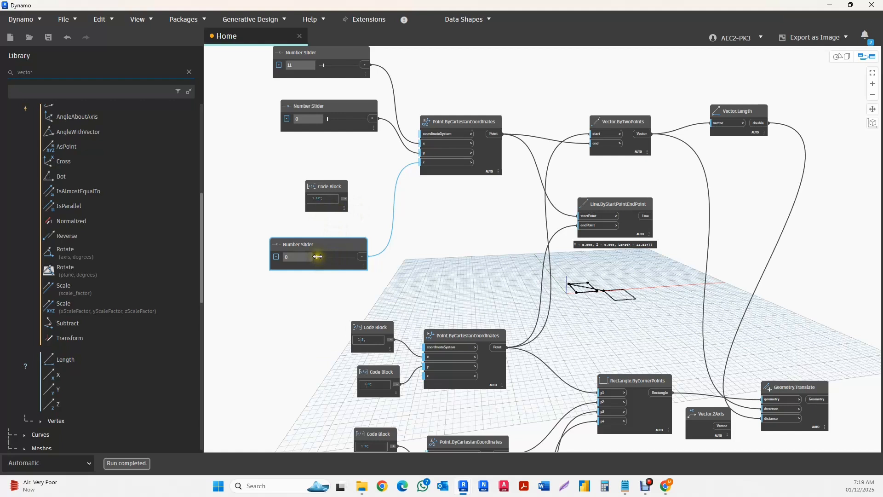
- Set the vector end point's sliders to 60 for z, 33 for x and 50 for y
{"action": "mouse_move", "coordinate": [317, 256]}
{"action": "left_mouse_down"}
{"action": "mouse_move", "coordinate": [342, 256]}
{"action": "mouse_move", "coordinate": [321, 262]}
{"action": "left_mouse_up"}
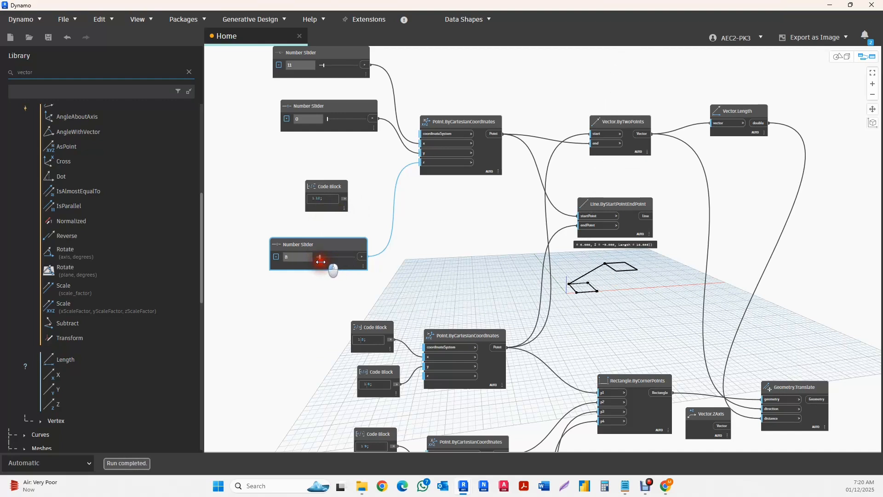
{"action": "left_click_drag", "start_coordinate": [321, 256], "coordinate": [339, 256]}
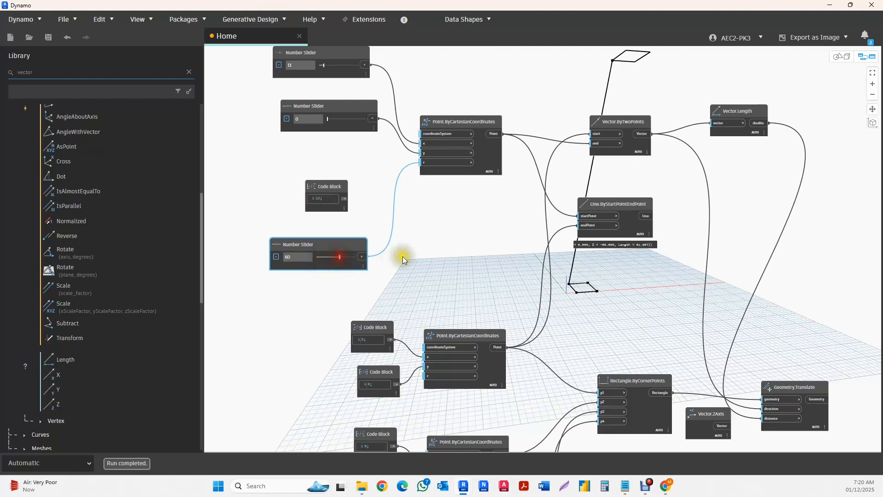
{"action": "scroll", "coordinate": [402, 256], "scroll_direction": "down", "scroll_amount": 2}
{"action": "left_click_drag", "start_coordinate": [355, 141], "coordinate": [362, 140]}
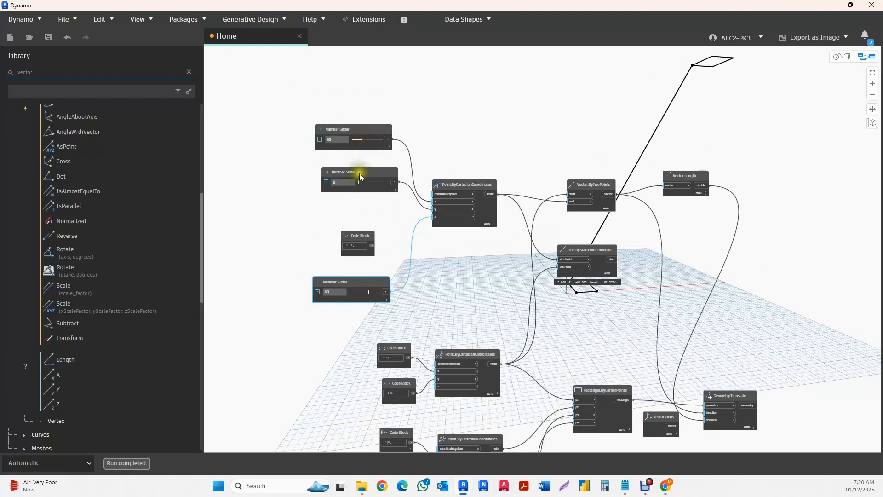
{"action": "left_click_drag", "start_coordinate": [358, 181], "coordinate": [375, 183]}
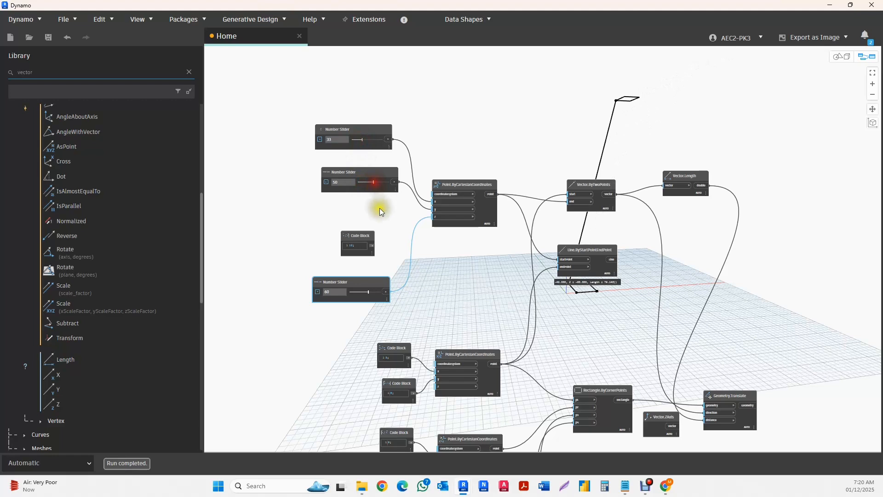
- Lower the z slider of the vector's end point to 22
{"action": "middle_click_drag", "start_coordinate": [513, 237], "coordinate": [405, 209]}
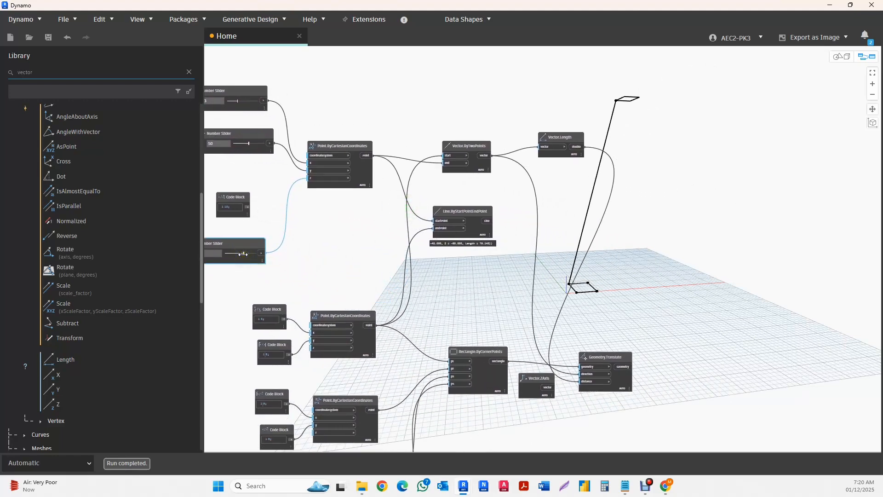
{"action": "left_click_drag", "start_coordinate": [242, 254], "coordinate": [232, 260]}
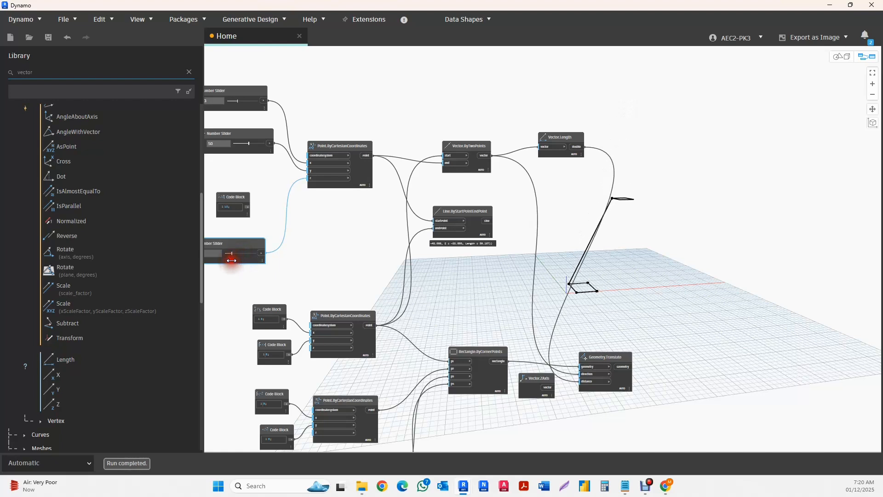
{"action": "mouse_move", "coordinate": [636, 236]}
{"action": "middle_mouse_down"}
{"action": "mouse_move", "coordinate": [596, 221]}
{"action": "mouse_move", "coordinate": [587, 230]}
{"action": "middle_mouse_up"}
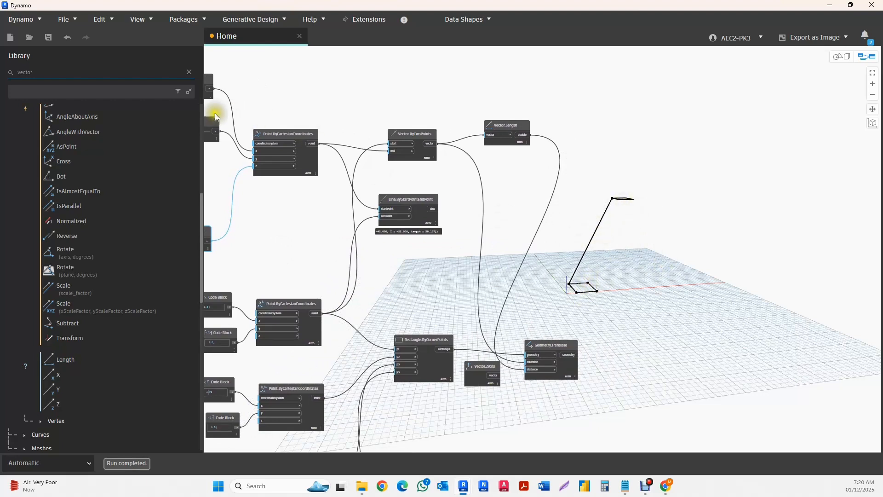
- Search the library for "loft", add the Solid.ByLoft (crossSections) node, and place it beyond Geometry.Translate
{"action": "left_click", "coordinate": [189, 74]}
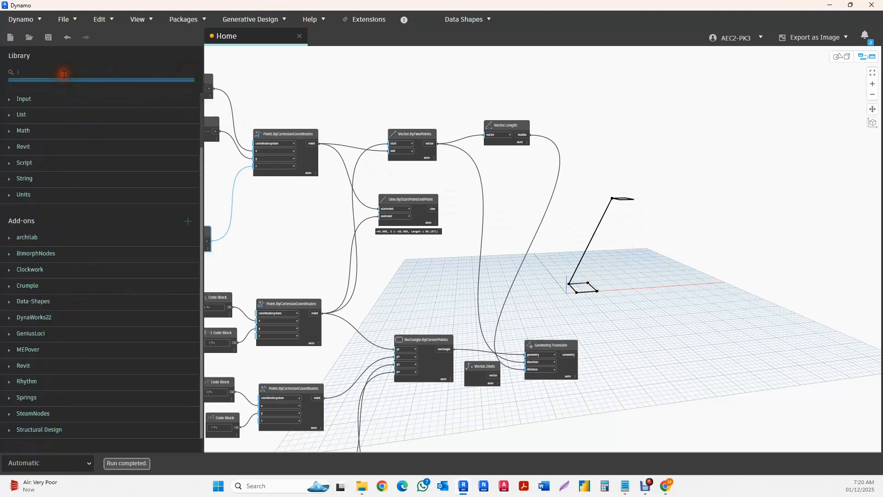
{"action": "type", "text": "loft"}
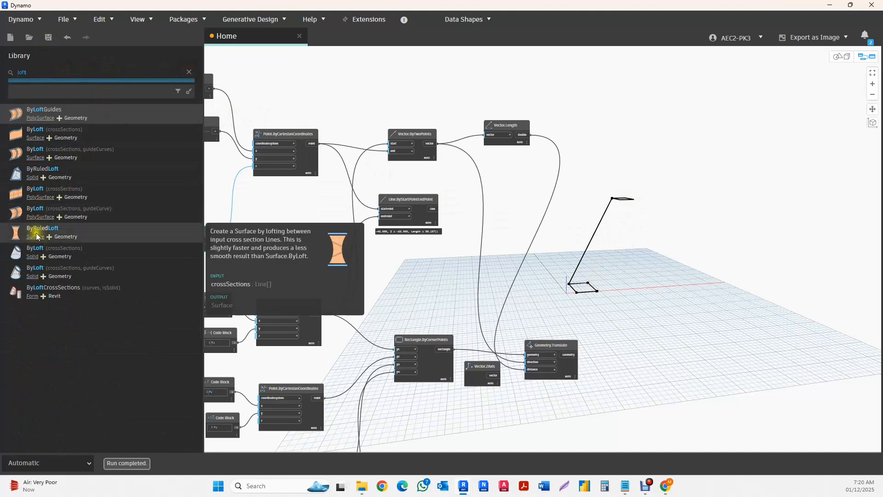
{"action": "mouse_move", "coordinate": [32, 182]}
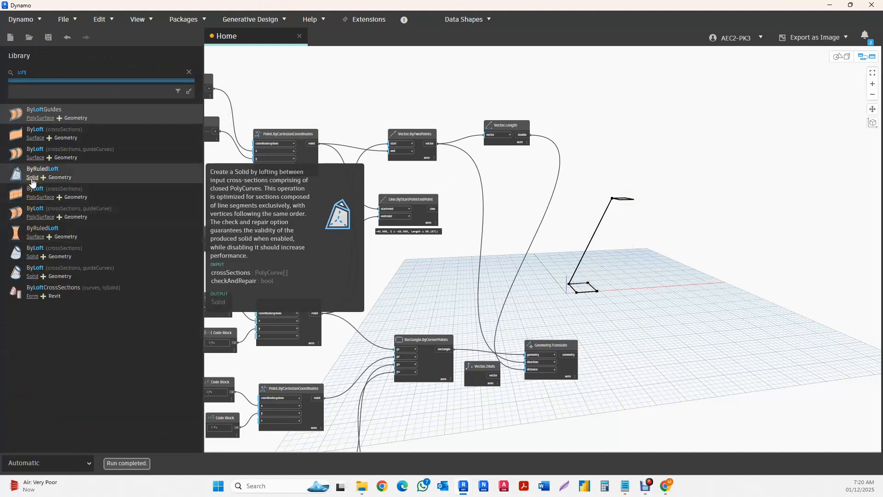
{"action": "left_click", "coordinate": [438, 304]}
{"action": "scroll", "coordinate": [110, 200], "scroll_direction": "up", "scroll_amount": 3}
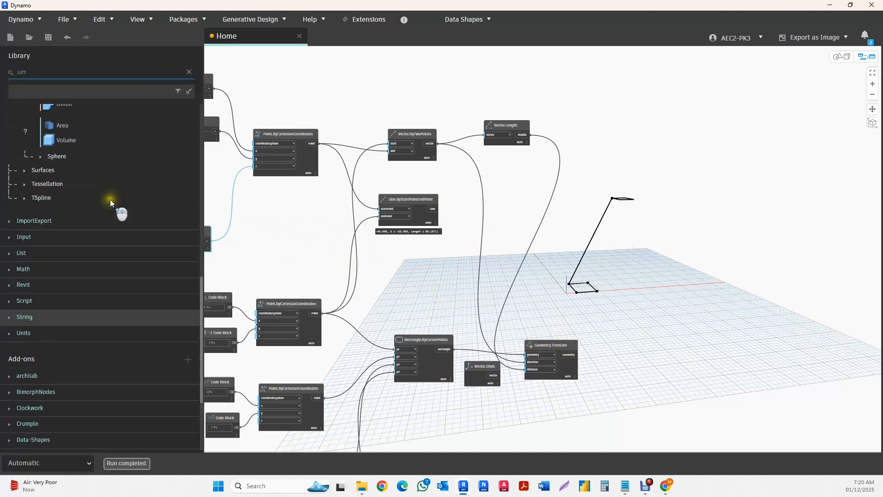
{"action": "left_click", "coordinate": [106, 200]}
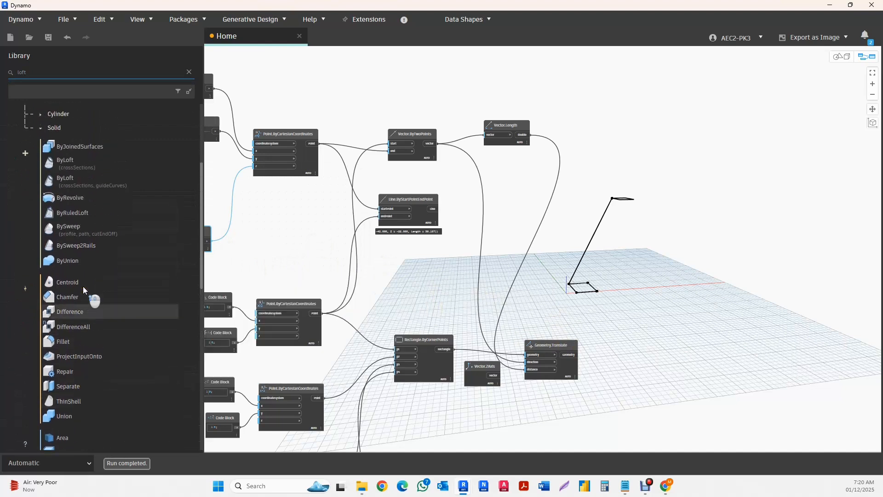
{"action": "scroll", "coordinate": [85, 290], "scroll_direction": "up", "scroll_amount": 1}
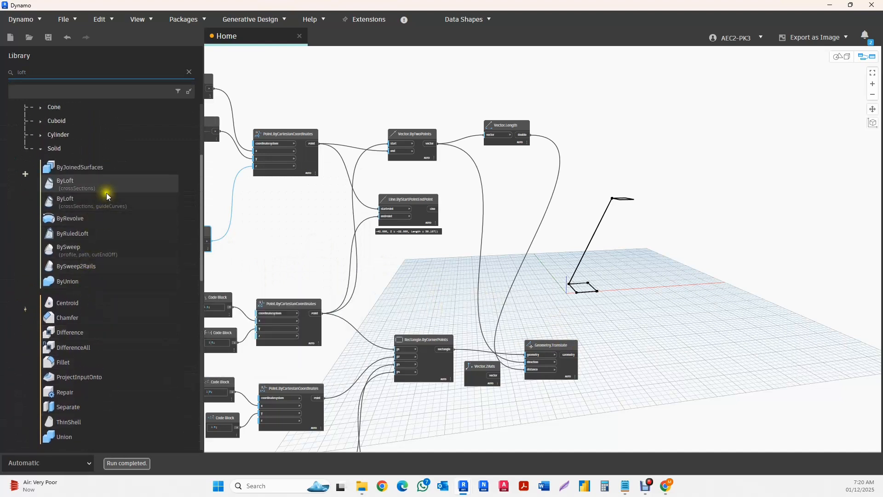
{"action": "mouse_move", "coordinate": [88, 252]}
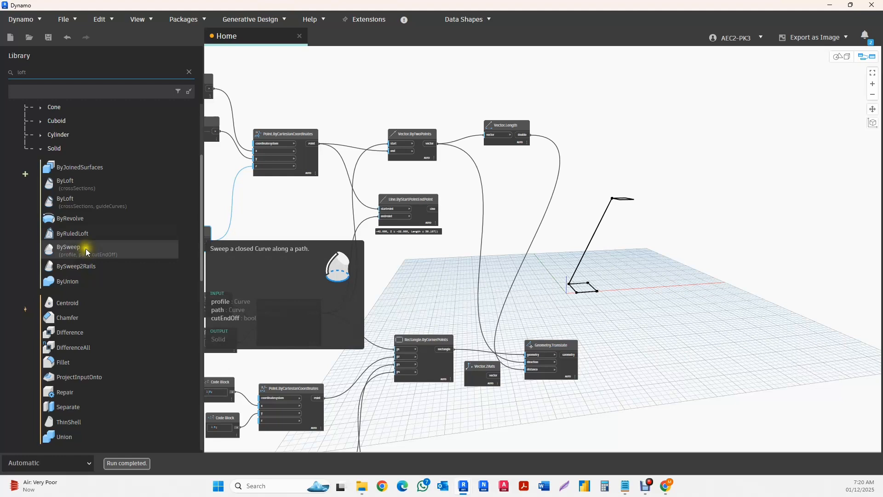
{"action": "left_click", "coordinate": [65, 183]}
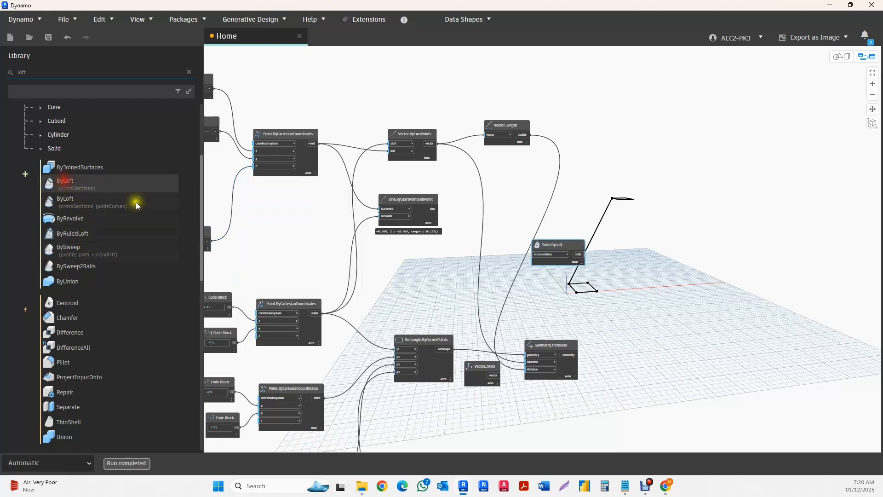
{"action": "left_click_drag", "start_coordinate": [566, 244], "coordinate": [714, 224]}
- Select Geometry.Translate and Rectangle.ByCornerPoints in turn to identify each rectangle in the 3D preview
{"action": "scroll", "coordinate": [620, 272], "scroll_direction": "up", "scroll_amount": 3}
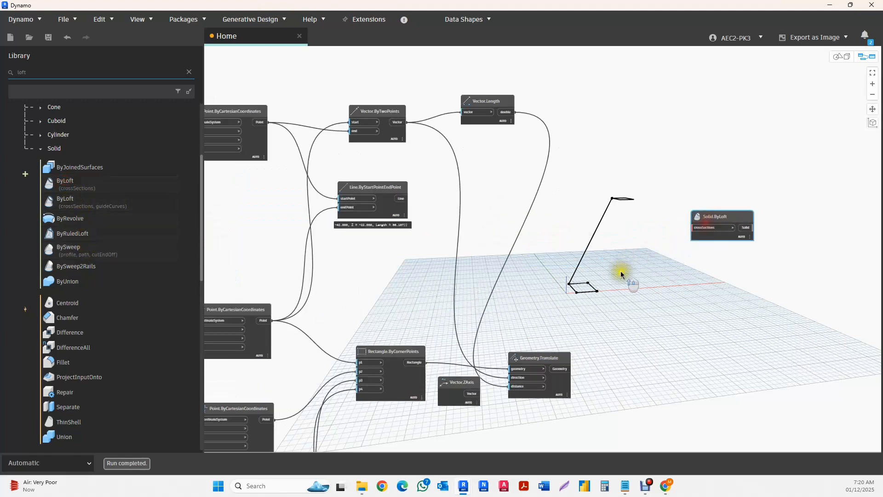
{"action": "scroll", "coordinate": [553, 281], "scroll_direction": "down", "scroll_amount": 3}
{"action": "scroll", "coordinate": [675, 239], "scroll_direction": "up", "scroll_amount": 4}
{"action": "scroll", "coordinate": [529, 251], "scroll_direction": "down", "scroll_amount": 2}
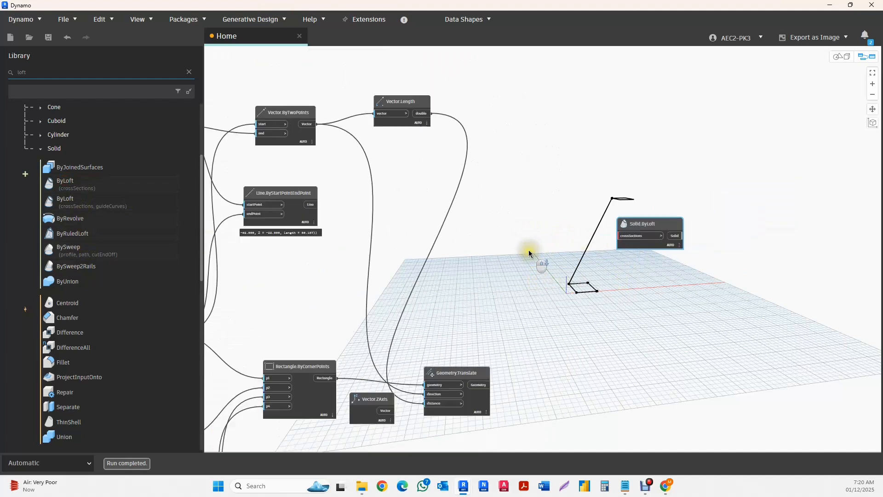
{"action": "left_click", "coordinate": [469, 372]}
{"action": "scroll", "coordinate": [469, 328], "scroll_direction": "down", "scroll_amount": 5}
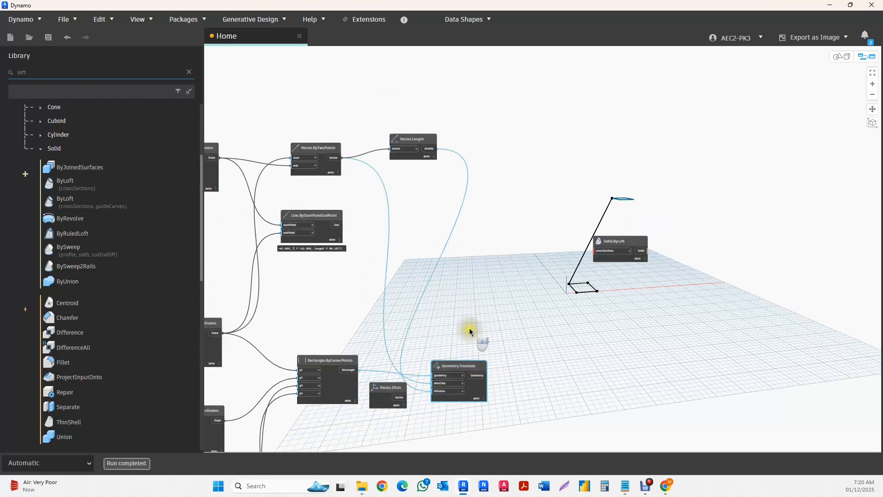
{"action": "left_click", "coordinate": [404, 341]}
{"action": "scroll", "coordinate": [403, 342], "scroll_direction": "up", "scroll_amount": 5}
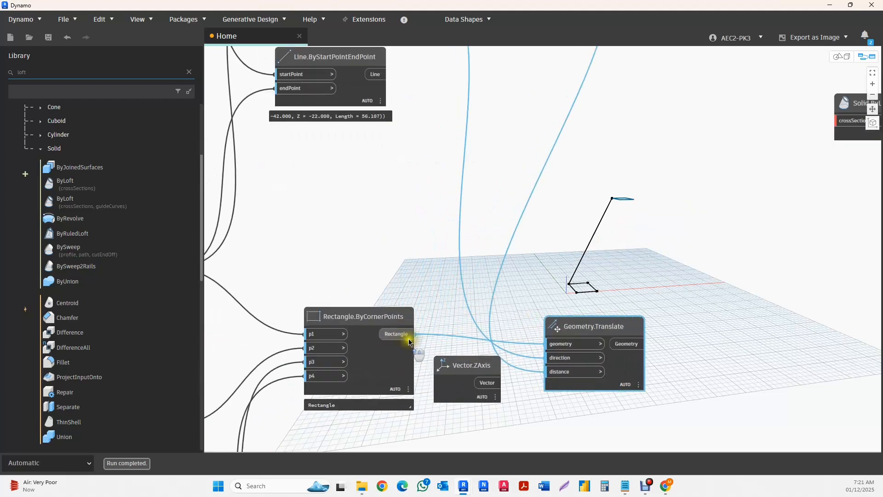
{"action": "left_click", "coordinate": [353, 318]}
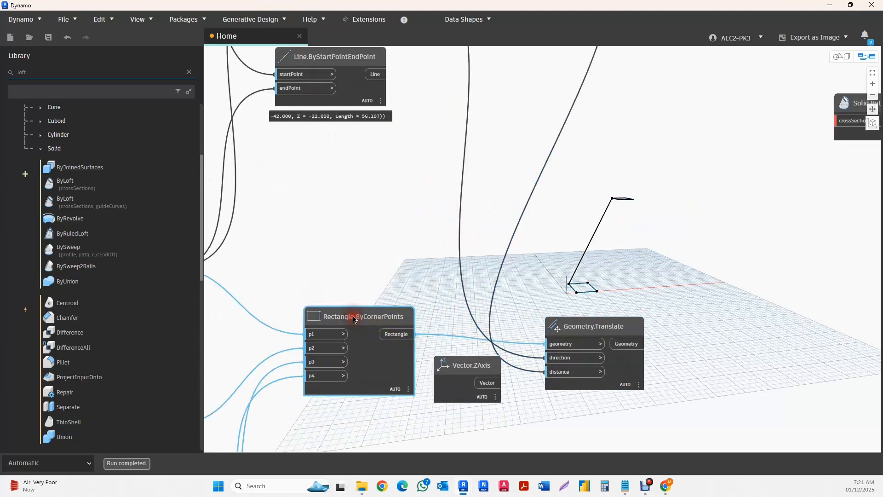
- Move Geometry.Translate above Rectangle.ByCornerPoints and add a List Create node near Solid.ByLoft
{"action": "left_click_drag", "start_coordinate": [606, 331], "coordinate": [530, 161]}
{"action": "scroll", "coordinate": [572, 198], "scroll_direction": "down", "scroll_amount": 3}
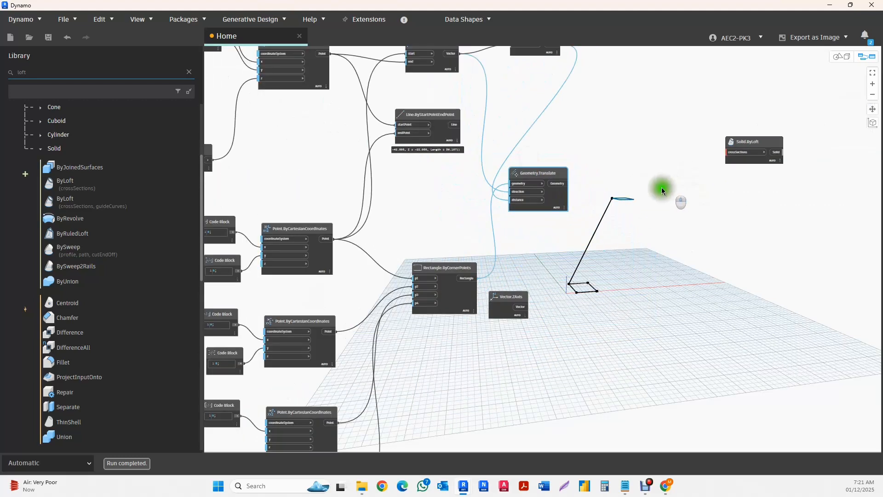
{"action": "right_click", "coordinate": [623, 173]}
{"action": "type", "text": "list"}
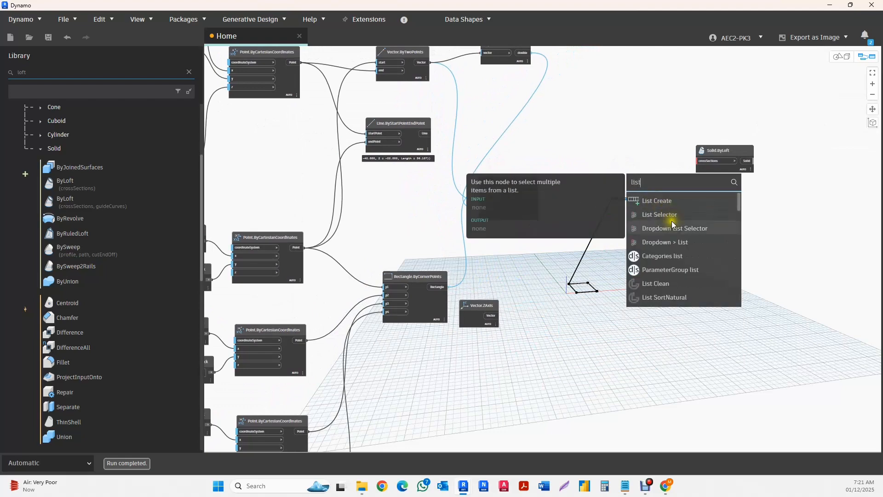
{"action": "left_click", "coordinate": [650, 200]}
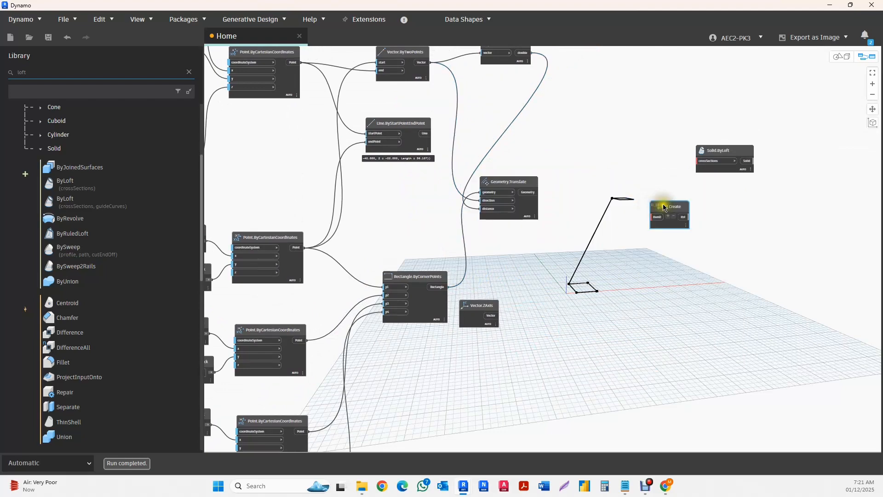
- Move the List Create node between Geometry.Translate and Solid.ByLoft and add a second item input to it
{"action": "left_click_drag", "start_coordinate": [666, 206], "coordinate": [623, 238]}
{"action": "scroll", "coordinate": [624, 253], "scroll_direction": "up", "scroll_amount": 3}
{"action": "scroll", "coordinate": [626, 254], "scroll_direction": "up", "scroll_amount": 2}
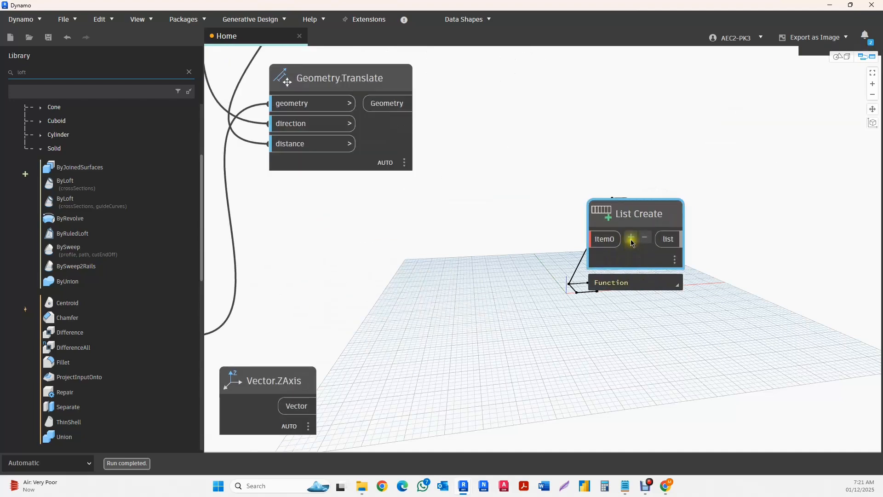
{"action": "left_click", "coordinate": [631, 238]}
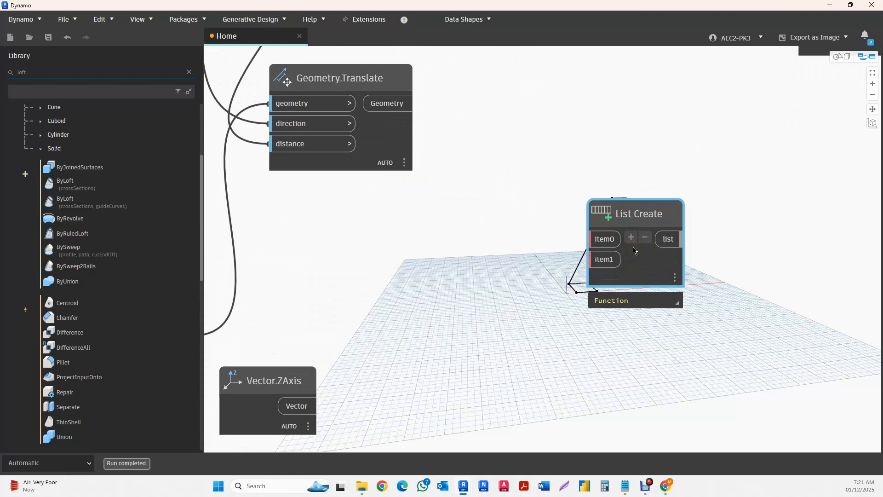
{"action": "left_click", "coordinate": [529, 297]}
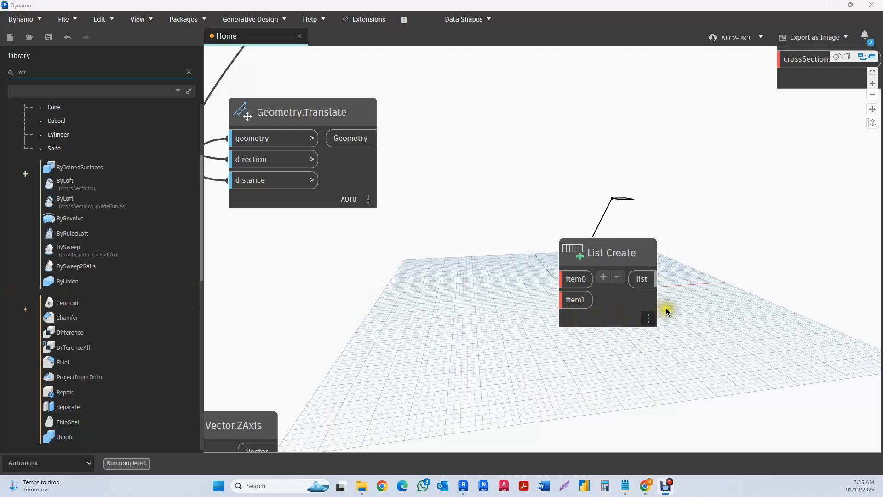
{"action": "scroll", "coordinate": [543, 251], "scroll_direction": "down", "scroll_amount": 5}
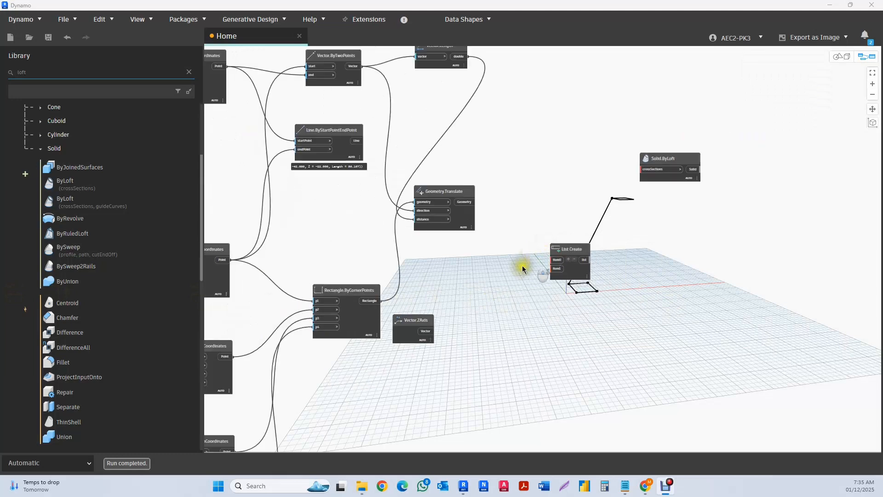
- Connect the Geometry.Translate output to item0 and the Rectangle.ByCornerPoints output to item1 of List Create
{"action": "scroll", "coordinate": [540, 262], "scroll_direction": "up", "scroll_amount": 3}
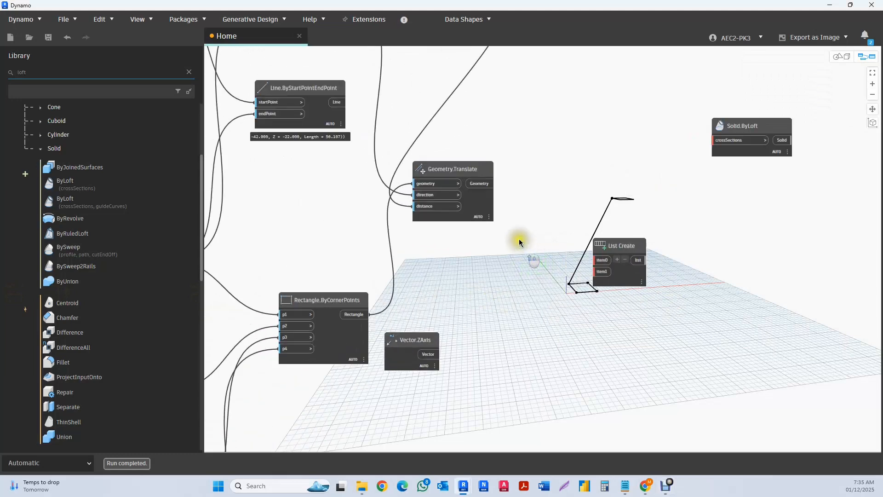
{"action": "left_click", "coordinate": [478, 172]}
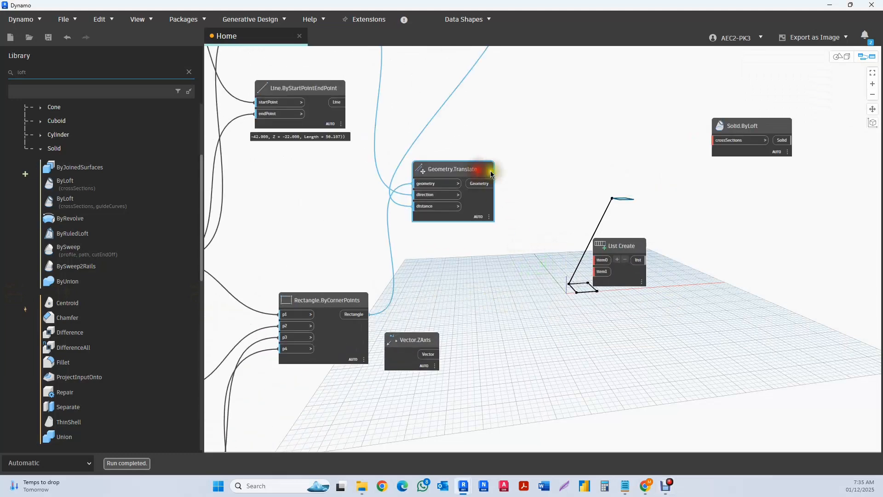
{"action": "left_click", "coordinate": [330, 301]}
{"action": "scroll", "coordinate": [502, 195], "scroll_direction": "up", "scroll_amount": 2}
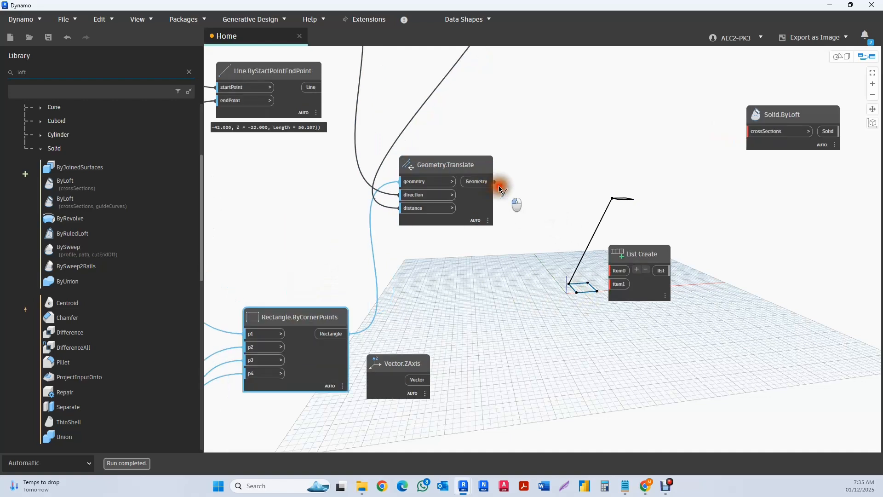
{"action": "left_click_drag", "start_coordinate": [499, 186], "coordinate": [612, 269]}
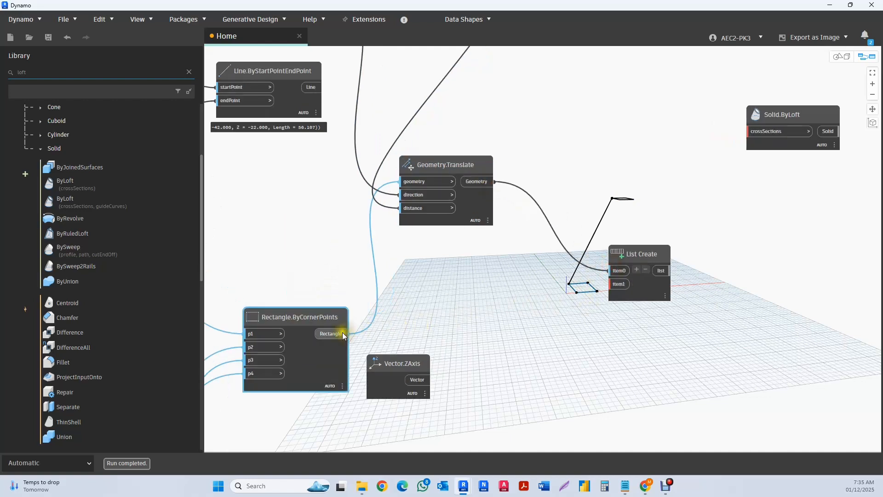
{"action": "left_click_drag", "start_coordinate": [351, 334], "coordinate": [619, 286]}
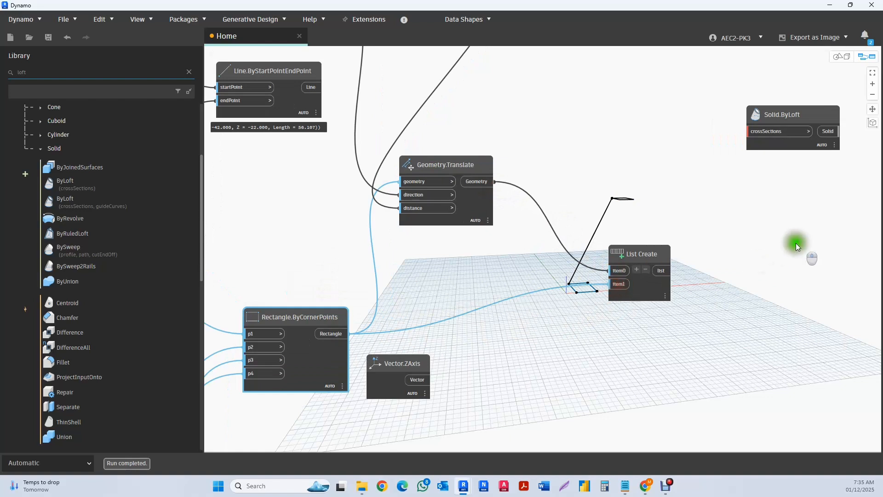
- Place Solid.ByLoft beside List Create and connect the list output to its crossSections input
{"action": "middle_click_drag", "start_coordinate": [797, 246], "coordinate": [666, 244]}
{"action": "left_click_drag", "start_coordinate": [534, 272], "coordinate": [667, 272]}
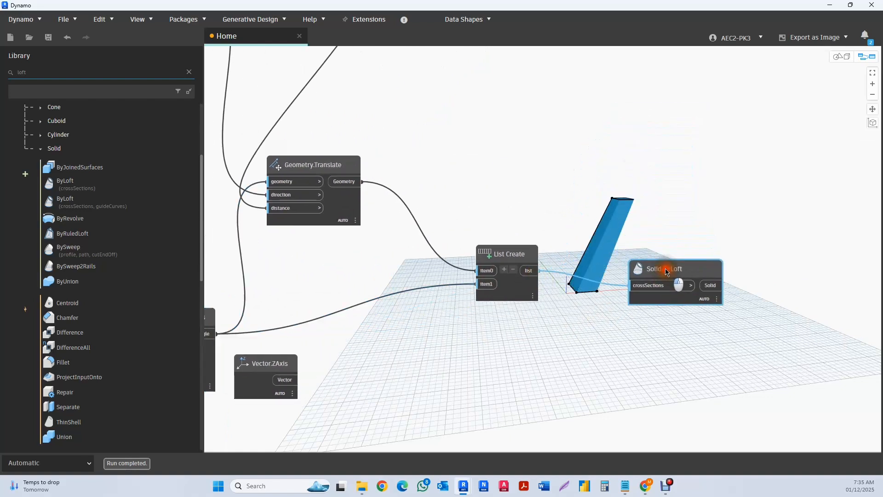
- Set the sliders of the vector's end point to z 44, y 9 and x 0
{"action": "scroll", "coordinate": [661, 214], "scroll_direction": "down", "scroll_amount": 6}
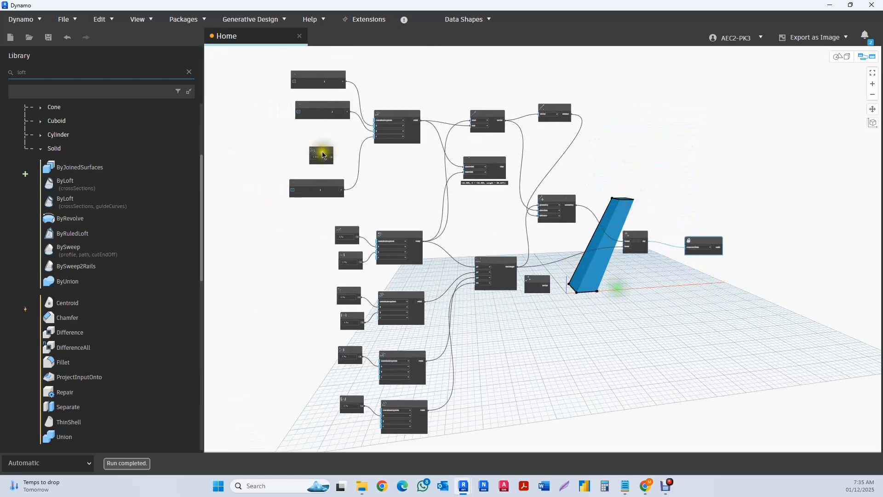
{"action": "left_click_drag", "start_coordinate": [320, 189], "coordinate": [335, 191]}
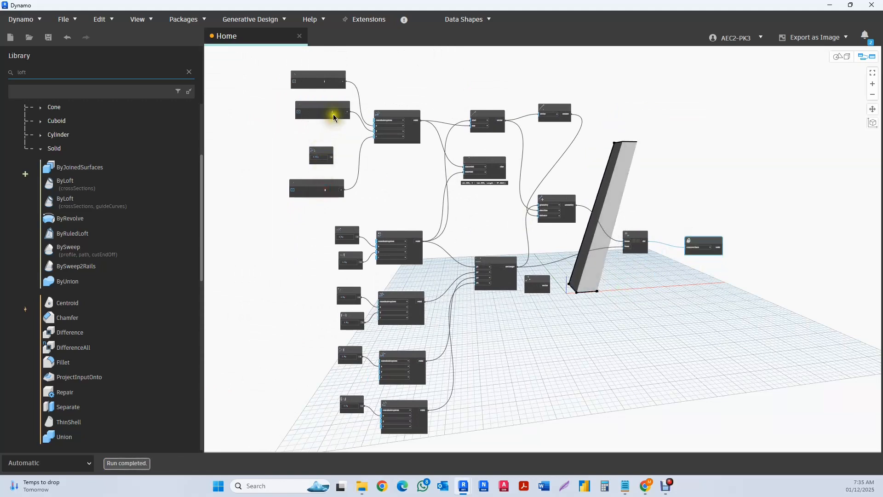
{"action": "left_click_drag", "start_coordinate": [333, 113], "coordinate": [324, 113]}
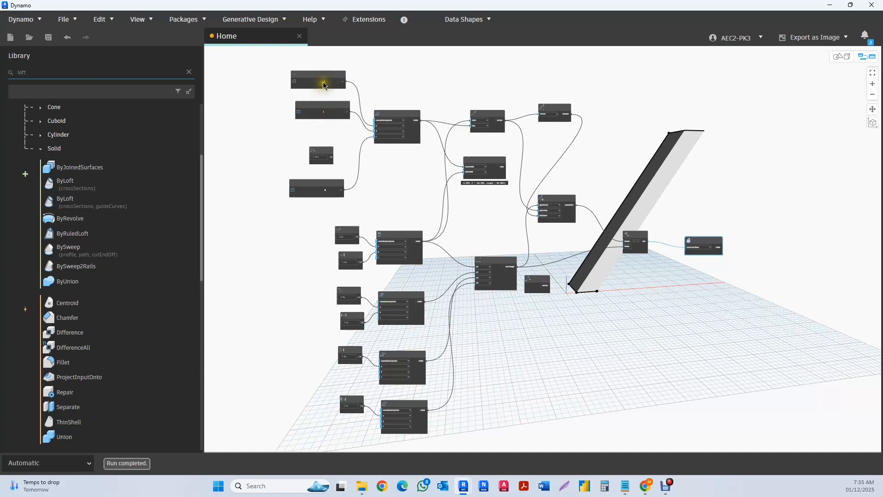
{"action": "left_click_drag", "start_coordinate": [325, 83], "coordinate": [314, 85]}
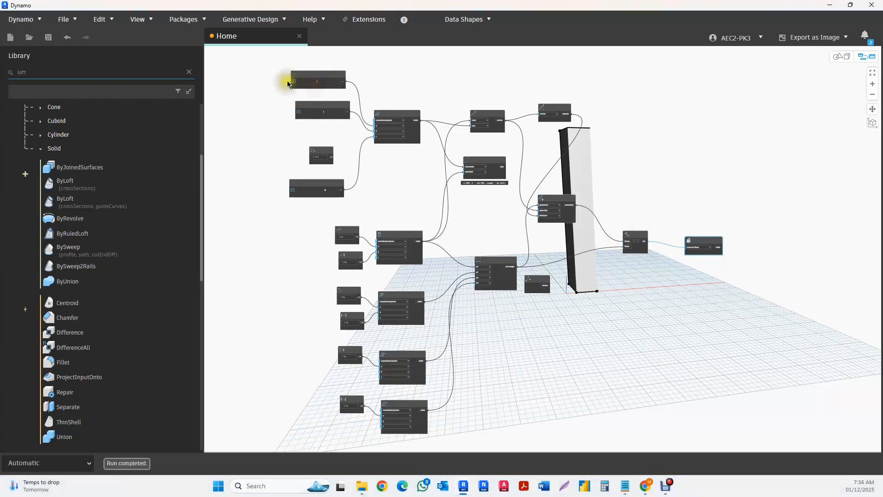
- Set the x slider's minimum to -50 and lower its value to -28, then collapse its range settings
{"action": "scroll", "coordinate": [287, 81], "scroll_direction": "up", "scroll_amount": 5}
{"action": "left_click", "coordinate": [314, 81]}
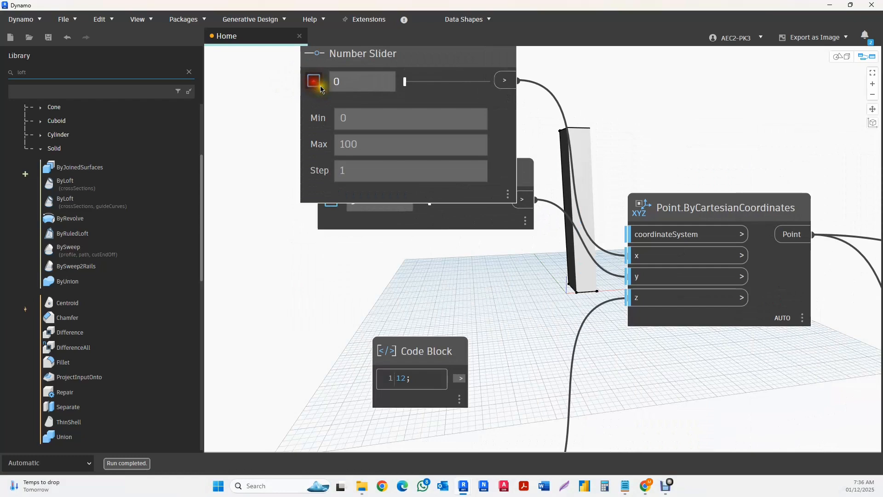
{"action": "double_click", "coordinate": [357, 120]}
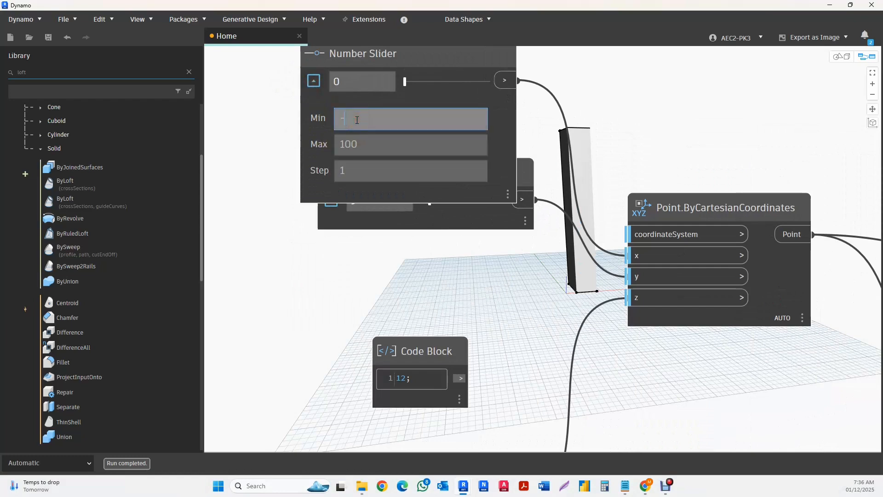
{"action": "left_click", "coordinate": [269, 177]}
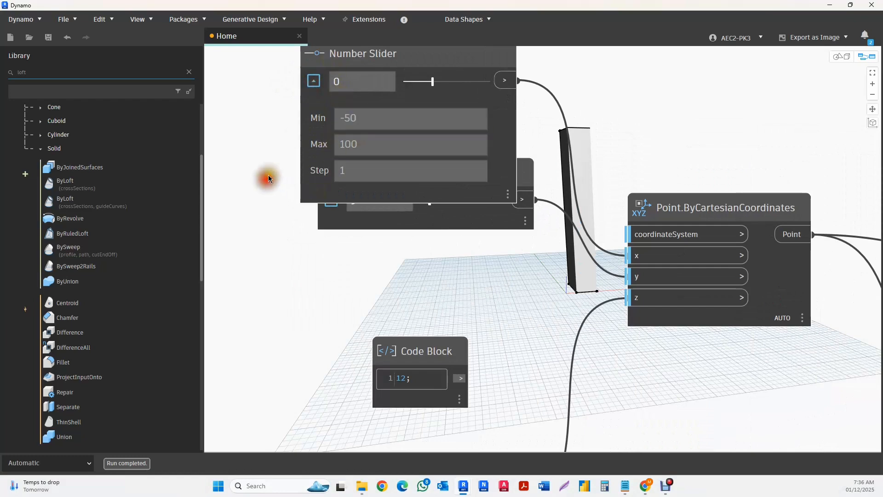
{"action": "scroll", "coordinate": [307, 166], "scroll_direction": "down", "scroll_amount": 4}
{"action": "left_click_drag", "start_coordinate": [382, 116], "coordinate": [373, 119]}
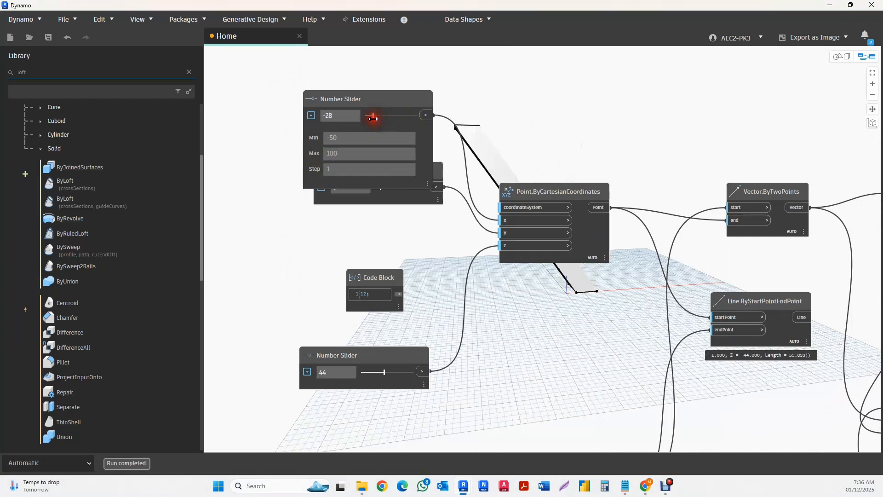
{"action": "left_click", "coordinate": [312, 116]}
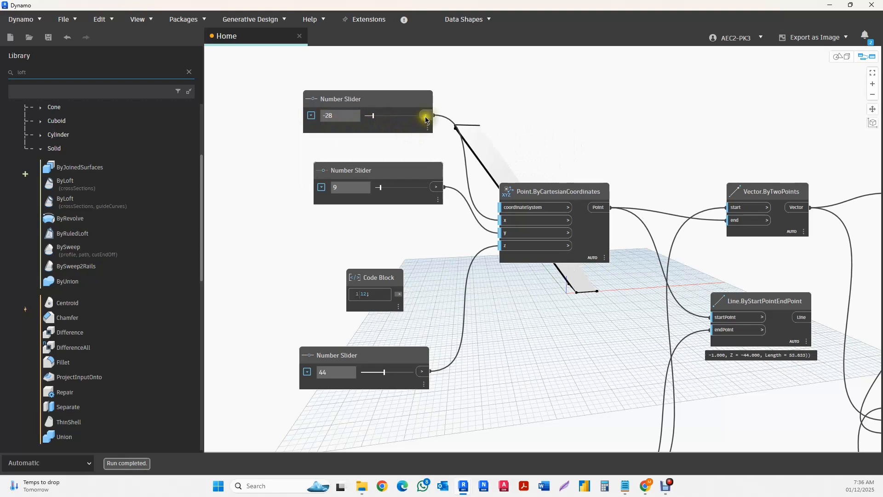
- Raise the x slider of the vector's end point to a positive value and lower the z slider to 17
{"action": "scroll", "coordinate": [454, 114], "scroll_direction": "down", "scroll_amount": 3}
{"action": "scroll", "coordinate": [501, 217], "scroll_direction": "down", "scroll_amount": 1}
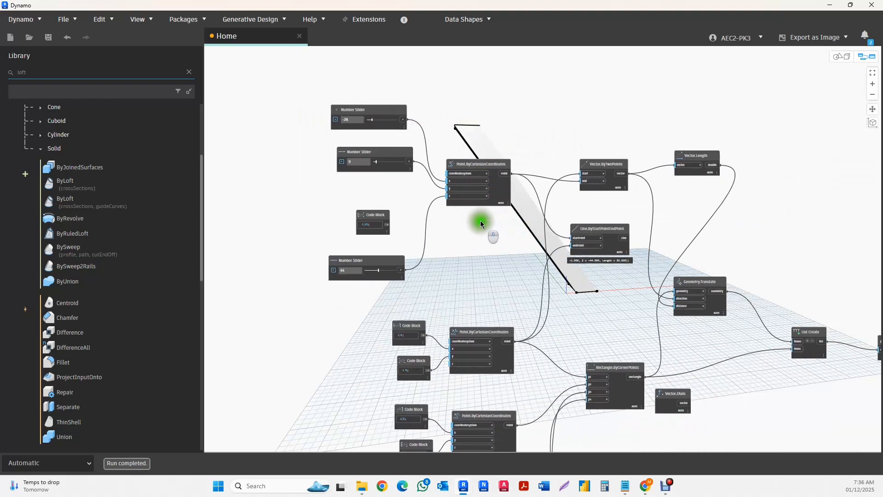
{"action": "left_click_drag", "start_coordinate": [371, 120], "coordinate": [380, 121]}
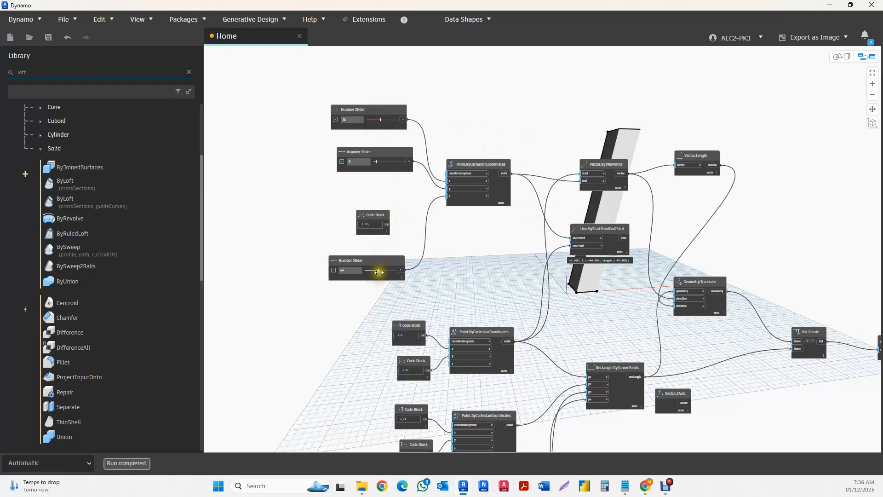
{"action": "left_click_drag", "start_coordinate": [379, 273], "coordinate": [370, 270]}
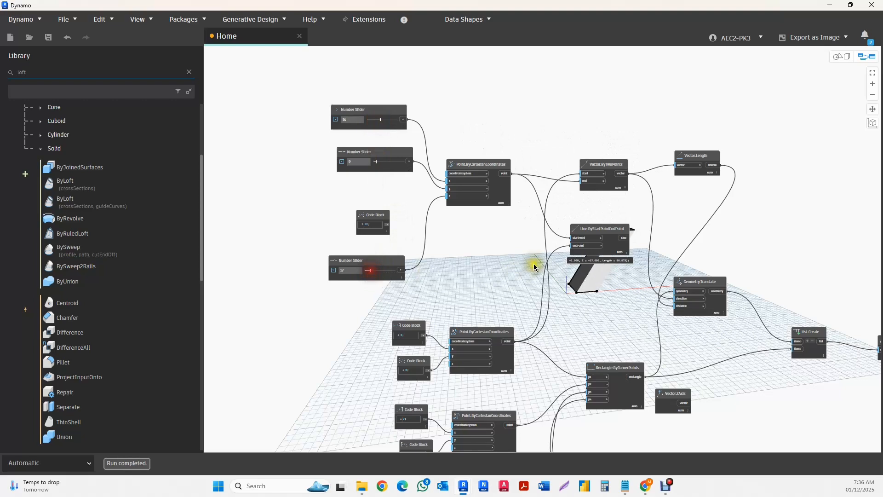
- Bring the whole loft chain into view and search the node library for loft nodes
{"action": "middle_click_drag", "start_coordinate": [524, 241], "coordinate": [360, 230]}
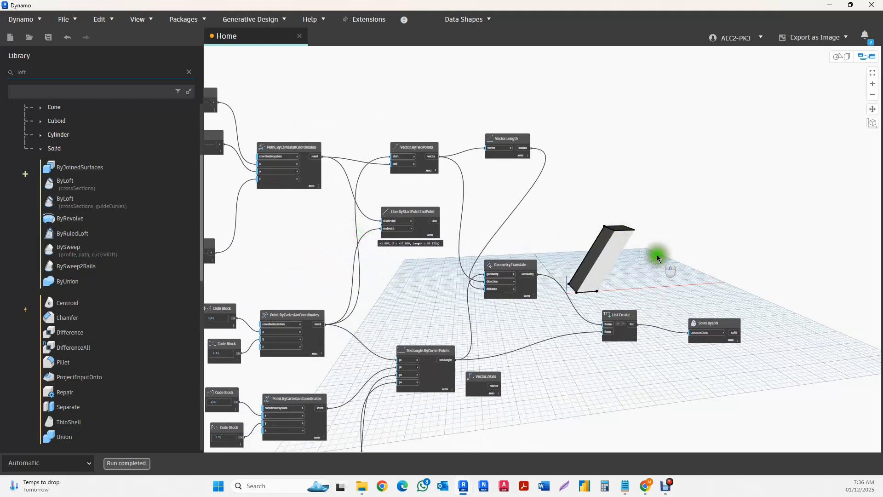
{"action": "middle_click_drag", "start_coordinate": [657, 255], "coordinate": [603, 240]}
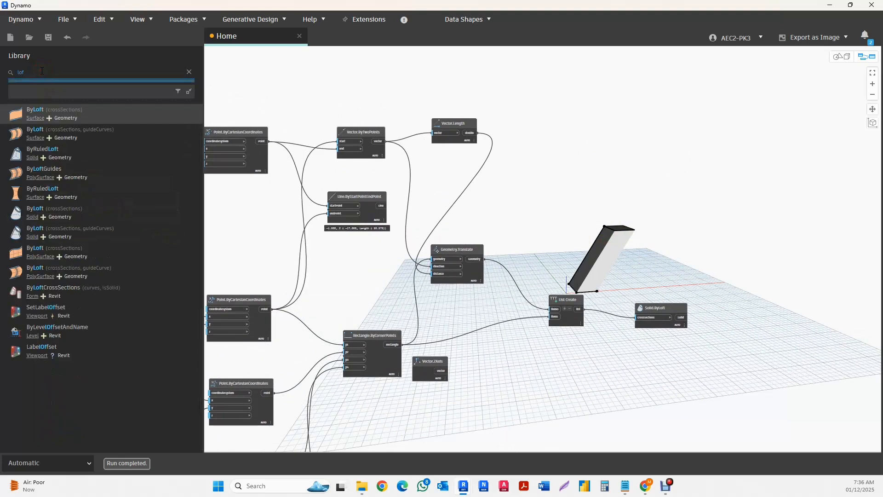
{"action": "left_click", "coordinate": [44, 92]}
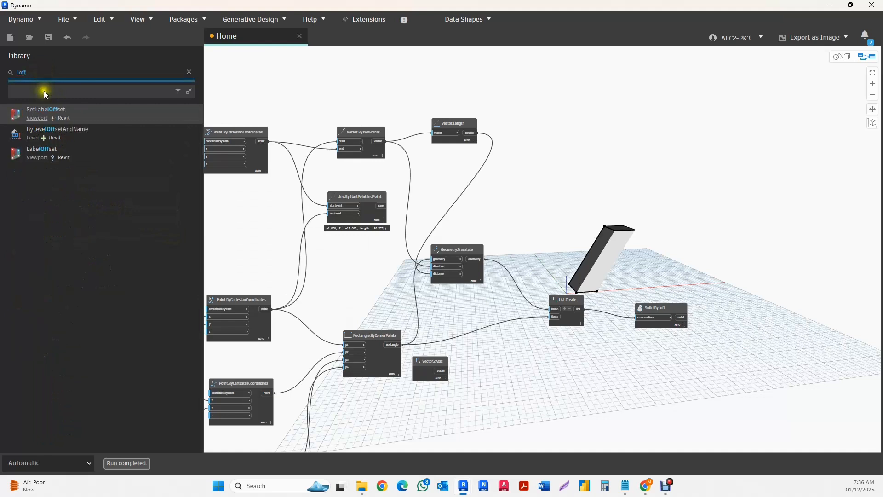
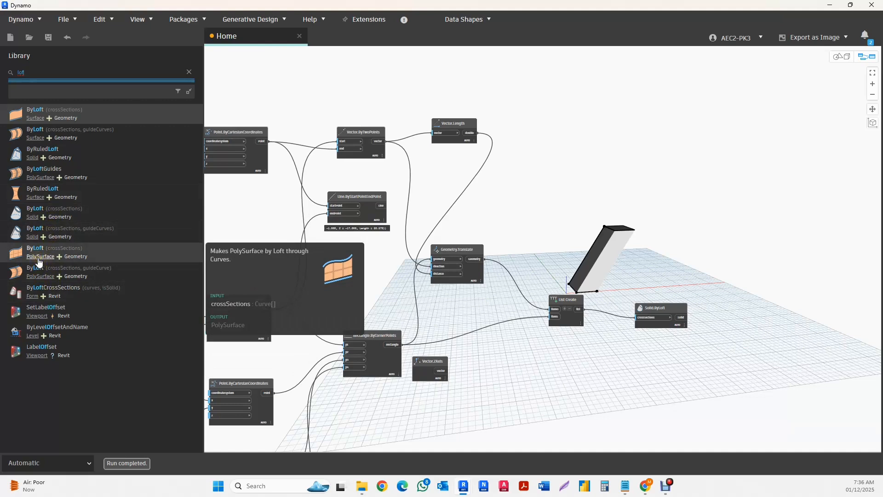
- Add a Surface.ByLoft node with crossSections and guideCurves inputs and place it above and beyond Solid.ByLoft
{"action": "left_click", "coordinate": [35, 130]}
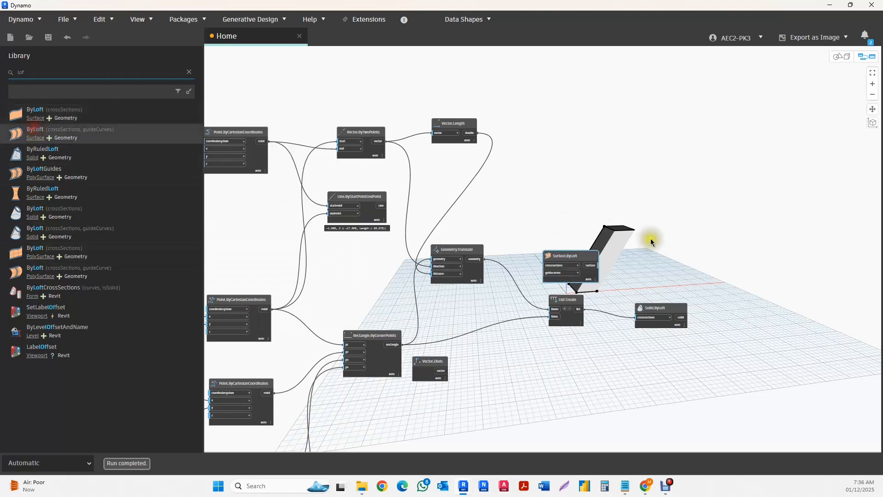
{"action": "left_click_drag", "start_coordinate": [585, 256], "coordinate": [777, 254]}
{"action": "scroll", "coordinate": [777, 302], "scroll_direction": "up", "scroll_amount": 5}
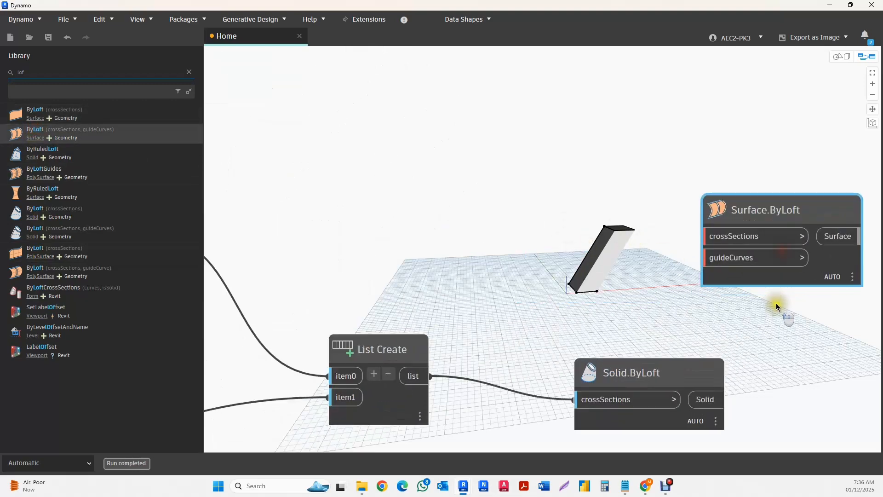
{"action": "middle_click_drag", "start_coordinate": [776, 305], "coordinate": [755, 290]}
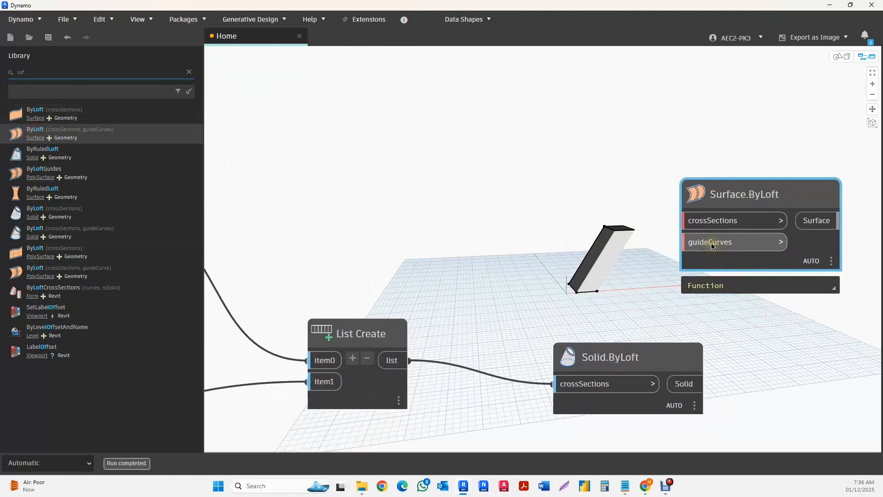
{"action": "mouse_move", "coordinate": [699, 201]}
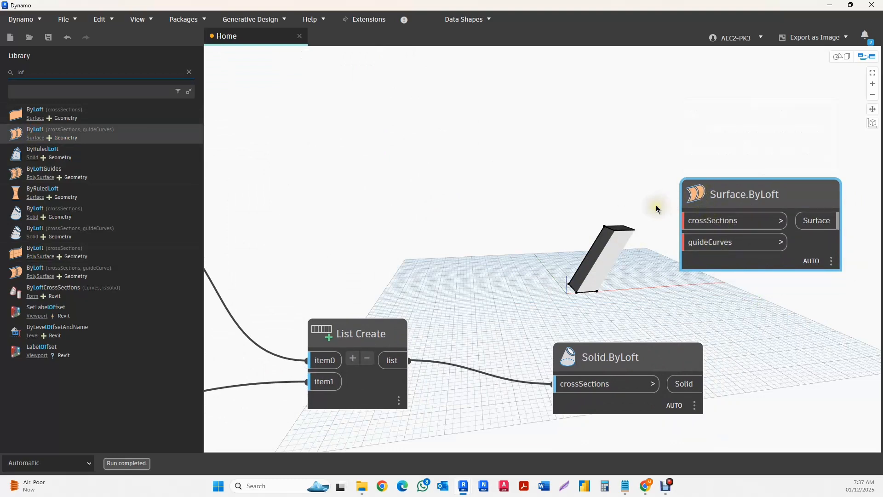
- Move the List Create connection from Solid.ByLoft's crossSections input to the crossSections input of Surface.ByLoft
{"action": "scroll", "coordinate": [723, 275], "scroll_direction": "down", "scroll_amount": 1}
{"action": "scroll", "coordinate": [722, 275], "scroll_direction": "down", "scroll_amount": 2}
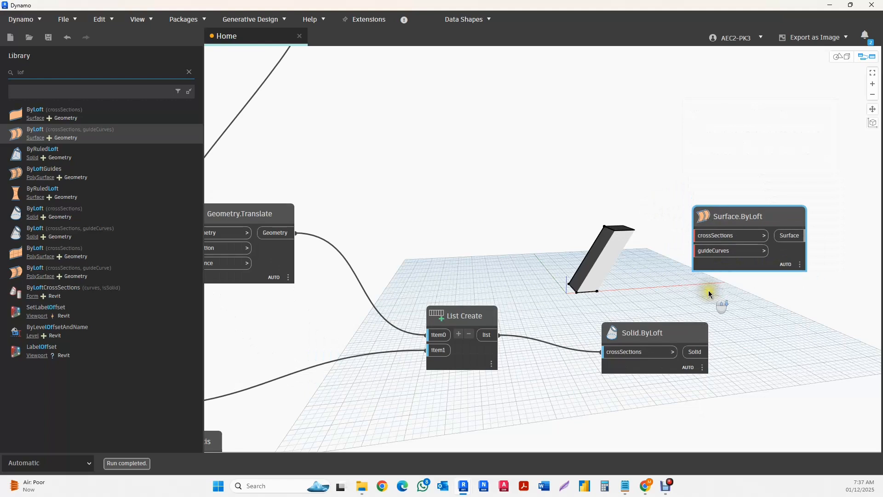
{"action": "left_click_drag", "start_coordinate": [614, 346], "coordinate": [707, 231]}
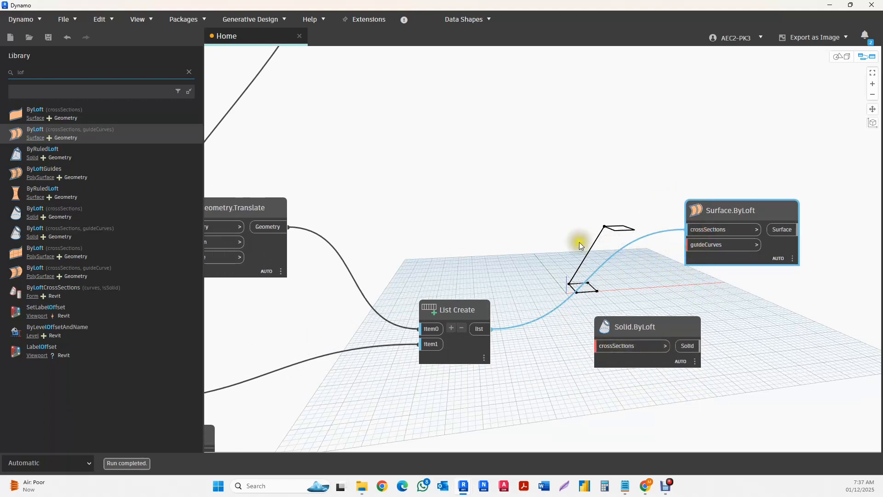
- Connect the Line output of Line.ByStartPointEndPoint to the guideCurves input of Surface.ByLoft
{"action": "scroll", "coordinate": [653, 278], "scroll_direction": "down", "scroll_amount": 4}
{"action": "scroll", "coordinate": [611, 258], "scroll_direction": "up", "scroll_amount": 1}
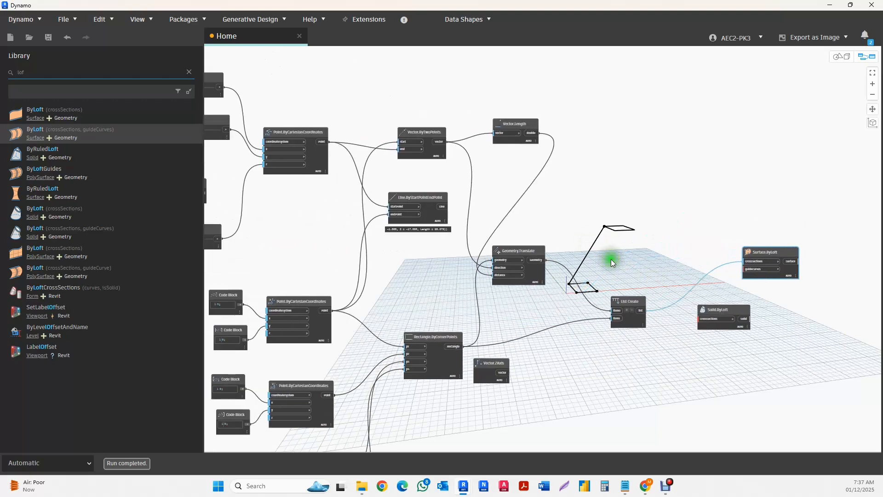
{"action": "middle_click_drag", "start_coordinate": [419, 257], "coordinate": [431, 220]}
{"action": "scroll", "coordinate": [644, 263], "scroll_direction": "up", "scroll_amount": 4}
{"action": "scroll", "coordinate": [644, 267], "scroll_direction": "down", "scroll_amount": 3}
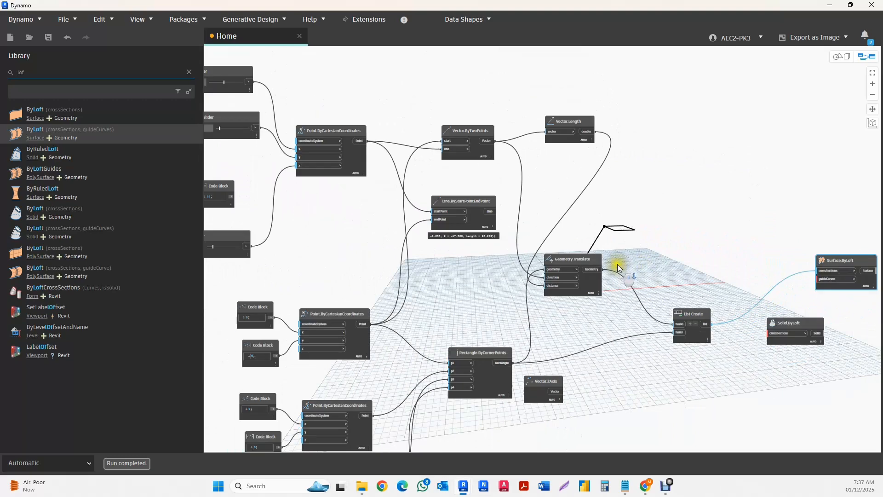
{"action": "mouse_move", "coordinate": [580, 125]}
{"action": "scroll", "coordinate": [480, 201], "scroll_direction": "up", "scroll_amount": 2}
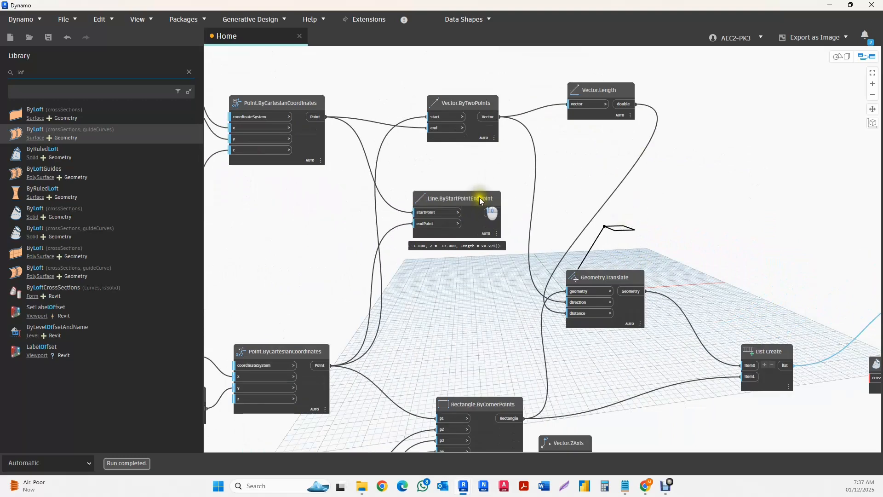
{"action": "left_click", "coordinate": [470, 199]}
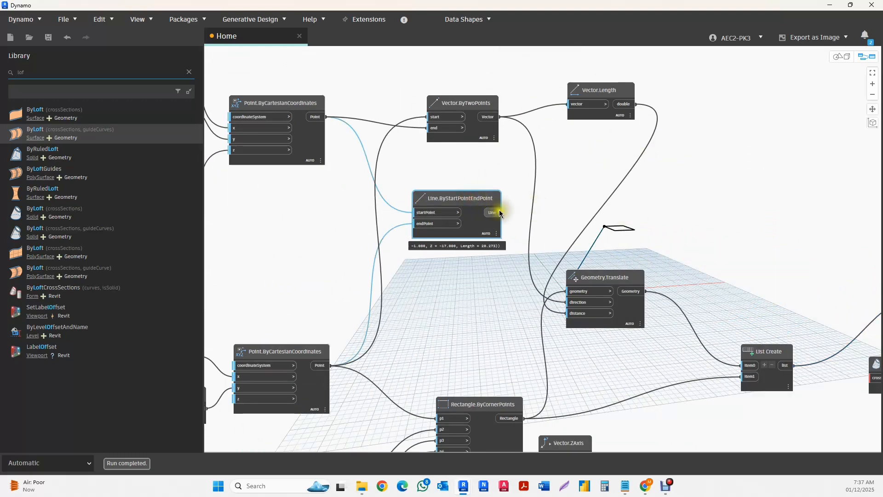
{"action": "left_click_drag", "start_coordinate": [501, 212], "coordinate": [655, 213]}
{"action": "scroll", "coordinate": [656, 212], "scroll_direction": "down", "scroll_amount": 3}
{"action": "middle_click_drag", "start_coordinate": [728, 226], "coordinate": [542, 205]}
{"action": "scroll", "coordinate": [556, 214], "scroll_direction": "up", "scroll_amount": 3}
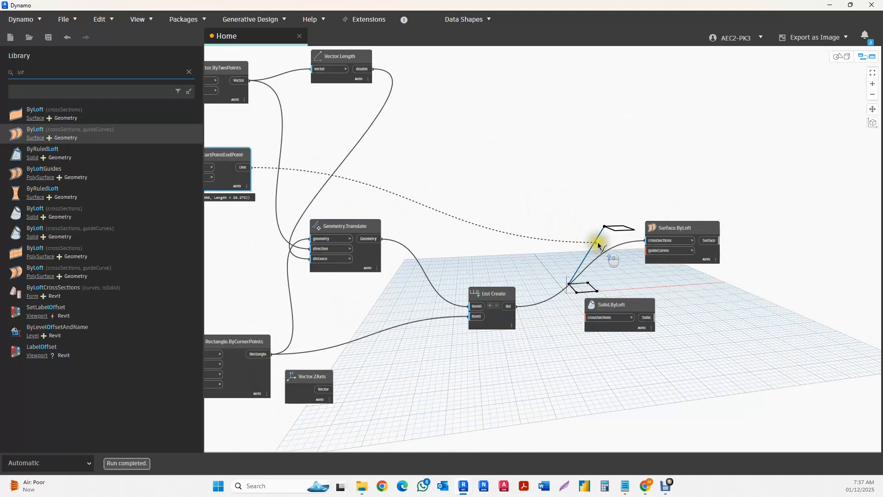
{"action": "left_click", "coordinate": [644, 250]}
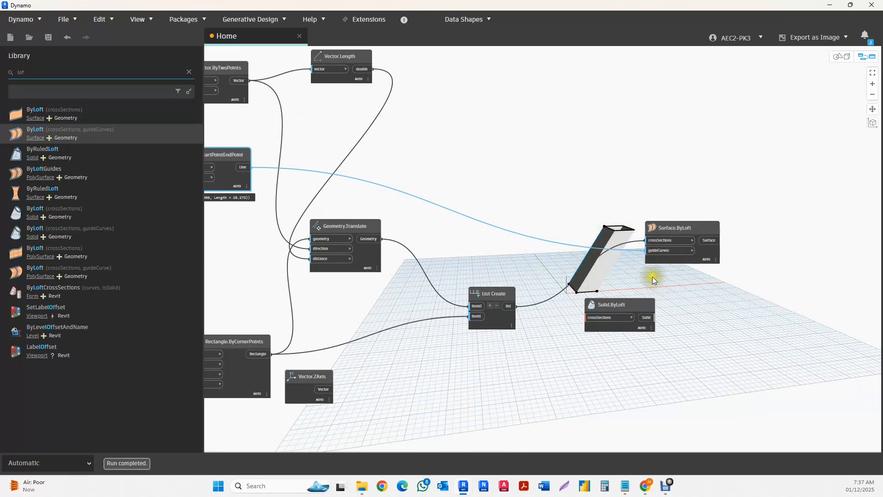
- Reposition the unconnected Solid.ByLoft node directly beneath Surface.ByLoft and select the Geometry.Translate node
{"action": "middle_click_drag", "start_coordinate": [651, 276], "coordinate": [490, 230]}
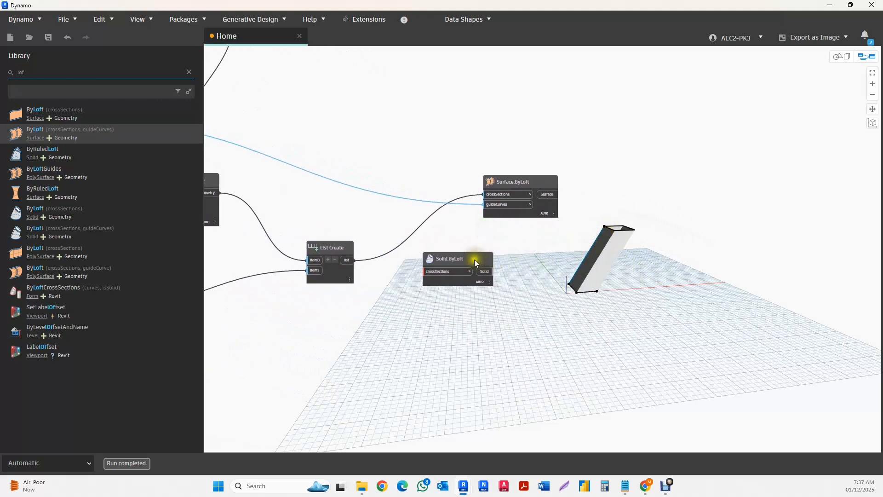
{"action": "left_click_drag", "start_coordinate": [479, 261], "coordinate": [544, 261]}
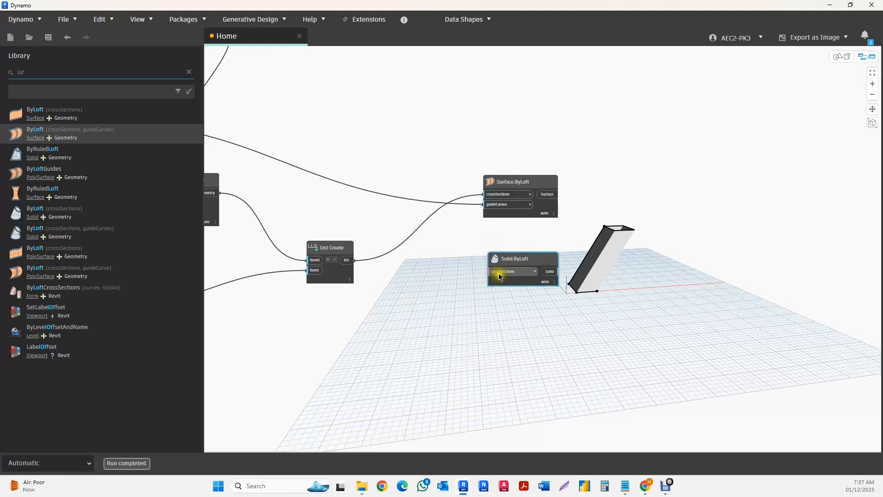
{"action": "mouse_move", "coordinate": [506, 184]}
{"action": "scroll", "coordinate": [639, 249], "scroll_direction": "down", "scroll_amount": 6}
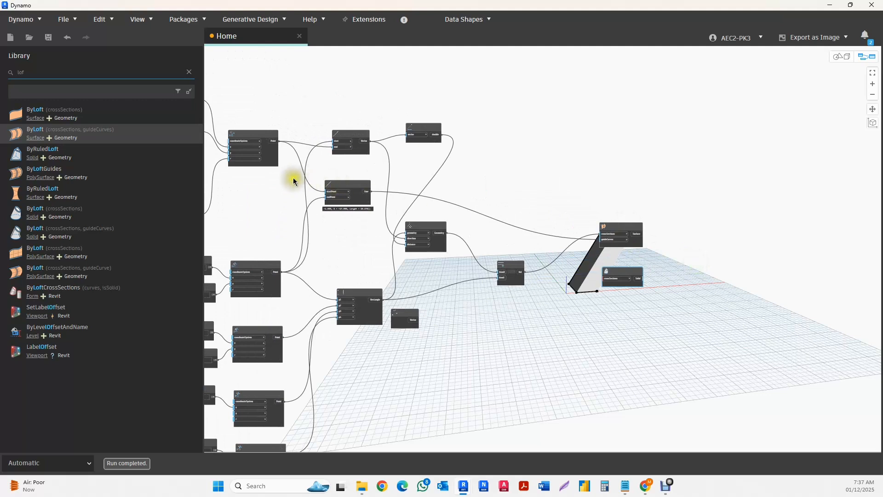
{"action": "middle_click_drag", "start_coordinate": [292, 180], "coordinate": [386, 182]}
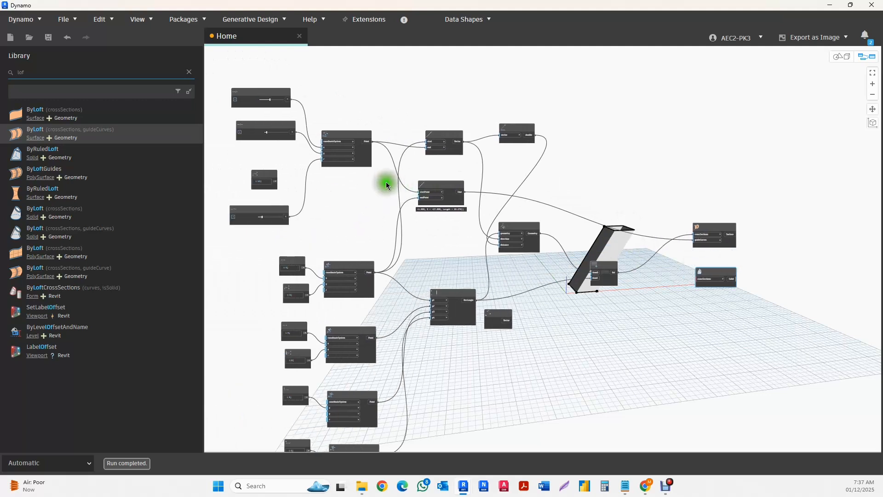
{"action": "left_click", "coordinate": [515, 226]}
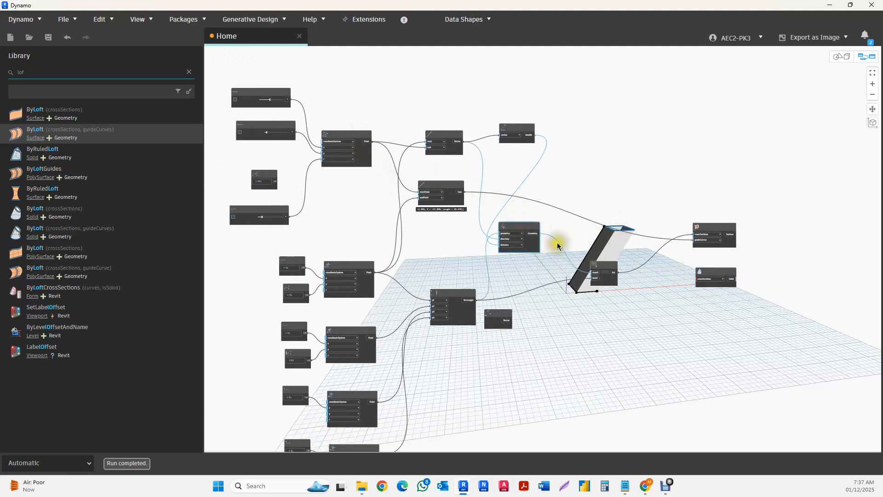
{"action": "middle_click_drag", "start_coordinate": [556, 242], "coordinate": [430, 225]}
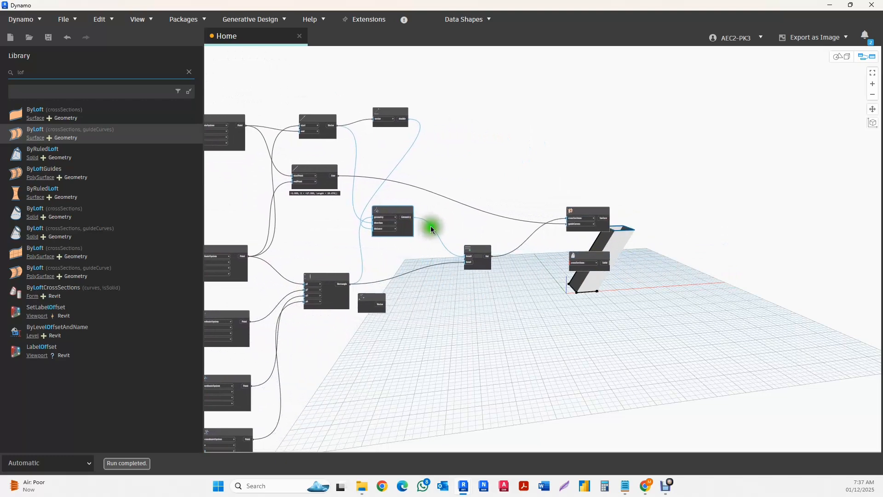
- Search the node library for rotate and locate the Rotate nodes among the Geometry modifiers
{"action": "left_click", "coordinate": [190, 72]}
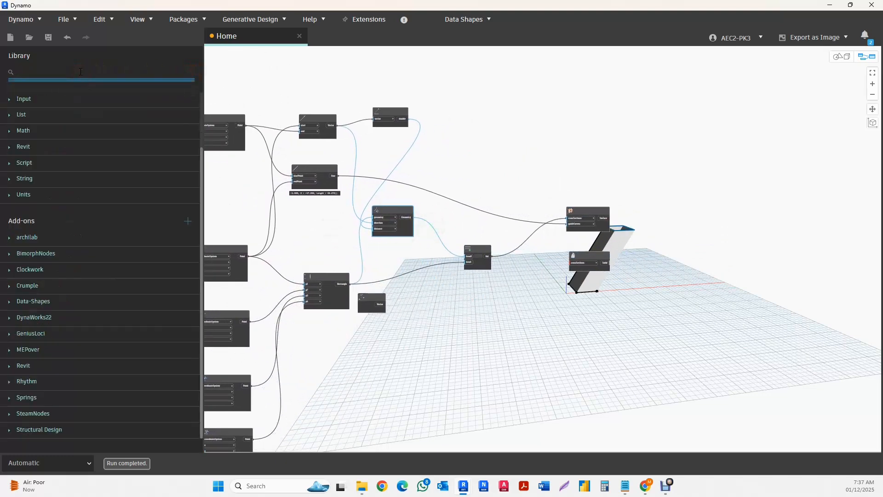
{"action": "type", "text": "rotat"}
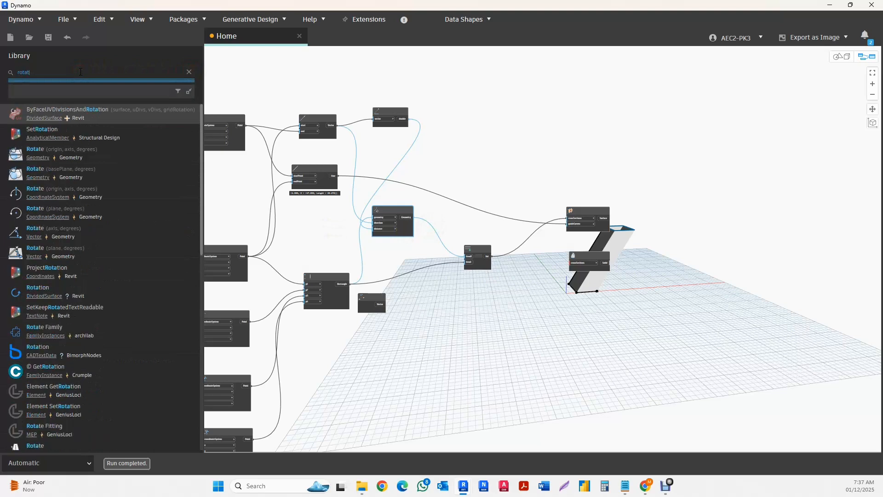
{"action": "type", "text": "e"}
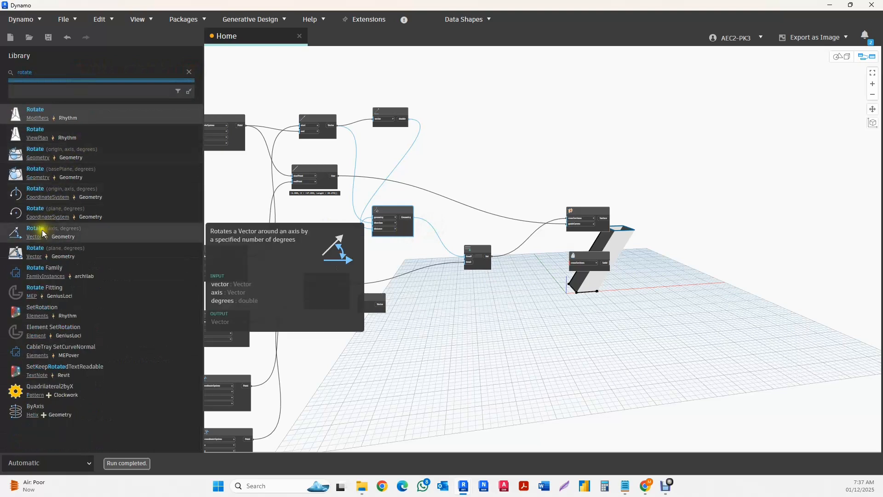
{"action": "left_click", "coordinate": [34, 177]}
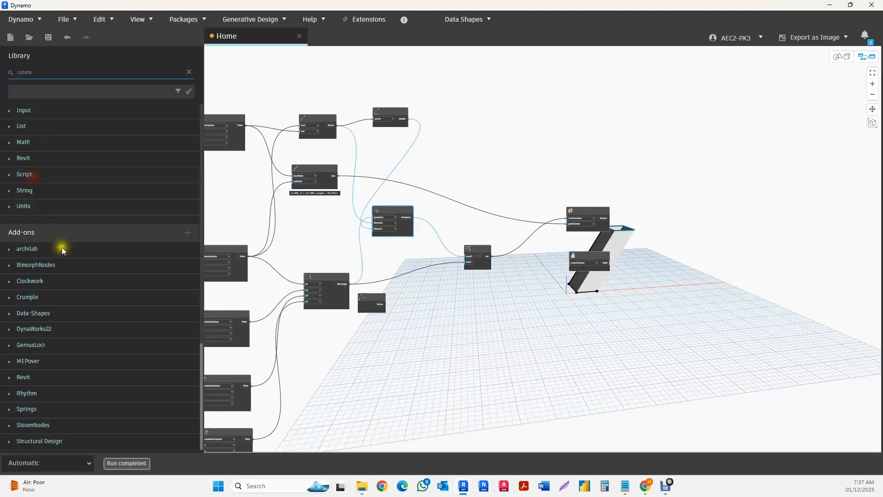
{"action": "scroll", "coordinate": [66, 279], "scroll_direction": "up", "scroll_amount": 8}
{"action": "scroll", "coordinate": [66, 280], "scroll_direction": "up", "scroll_amount": 6}
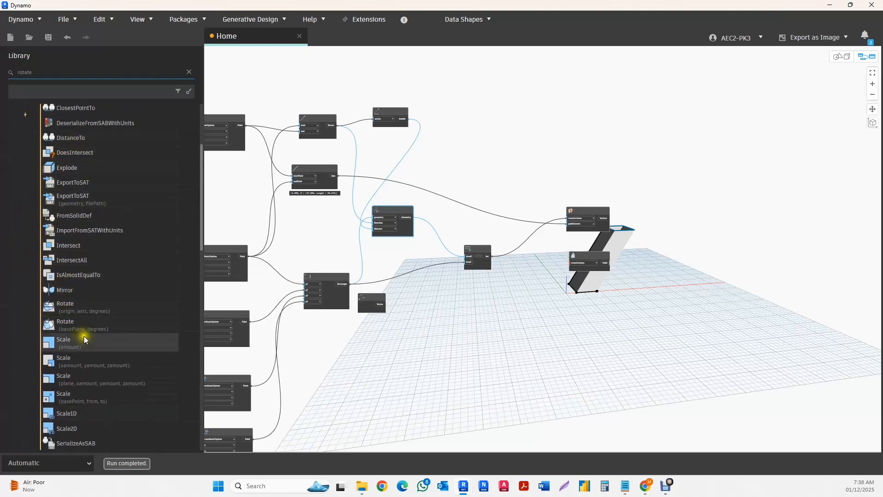
{"action": "scroll", "coordinate": [84, 329], "scroll_direction": "up", "scroll_amount": 1}
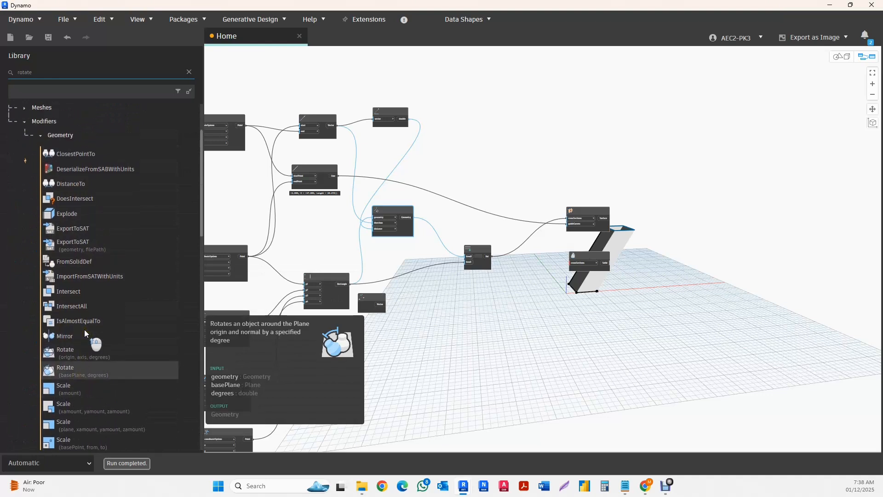
{"action": "scroll", "coordinate": [89, 272], "scroll_direction": "down", "scroll_amount": 1}
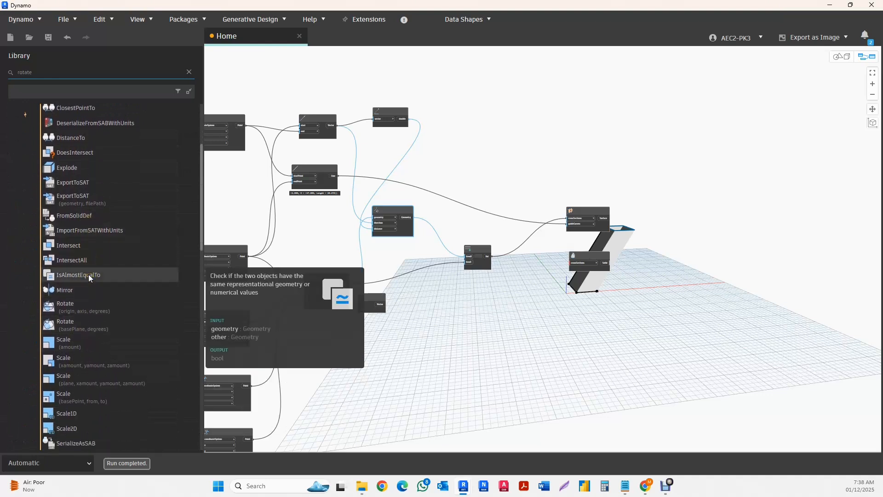
{"action": "scroll", "coordinate": [87, 278], "scroll_direction": "down", "scroll_amount": 1}
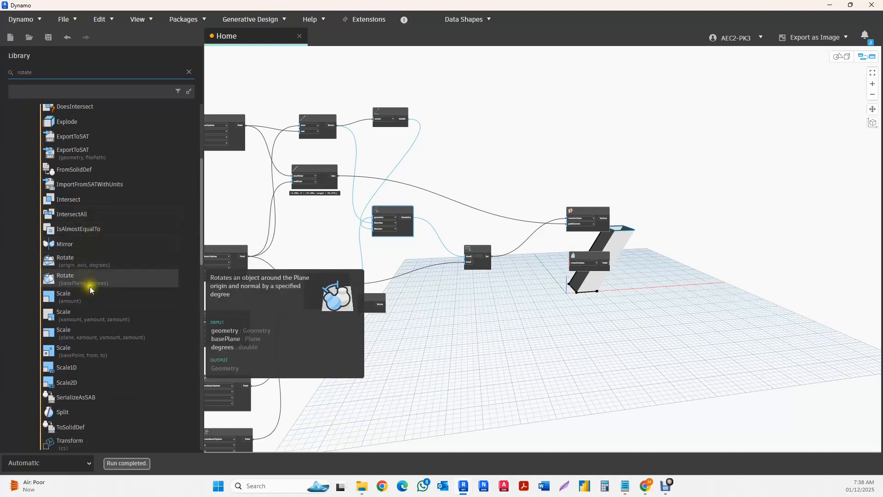
- Add the Geometry.Rotate node with origin, axis and degrees inputs and place it beyond the Surface.ByLoft node
{"action": "left_click", "coordinate": [63, 259]}
{"action": "scroll", "coordinate": [622, 289], "scroll_direction": "up", "scroll_amount": 5}
{"action": "left_click_drag", "start_coordinate": [534, 249], "coordinate": [719, 136]}
- Connect the Geometry output of Geometry.Translate to the geometry input of Geometry.Rotate
{"action": "scroll", "coordinate": [435, 229], "scroll_direction": "down", "scroll_amount": 3}
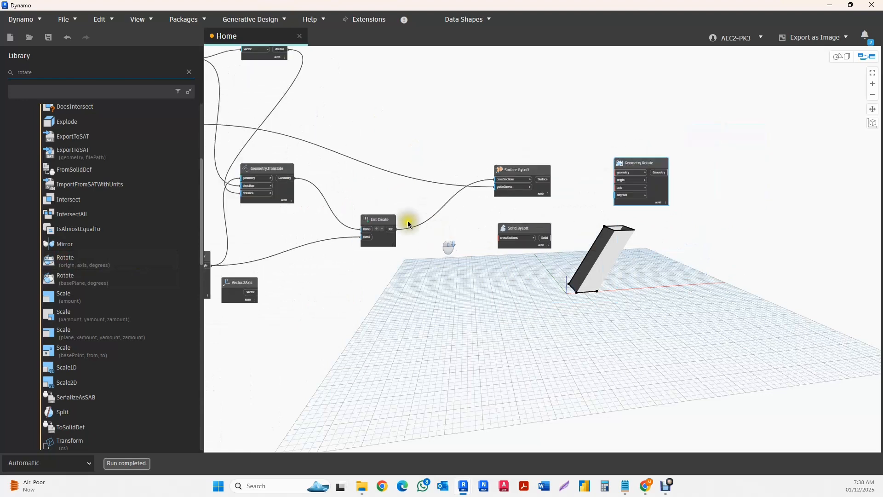
{"action": "left_click", "coordinate": [281, 172]}
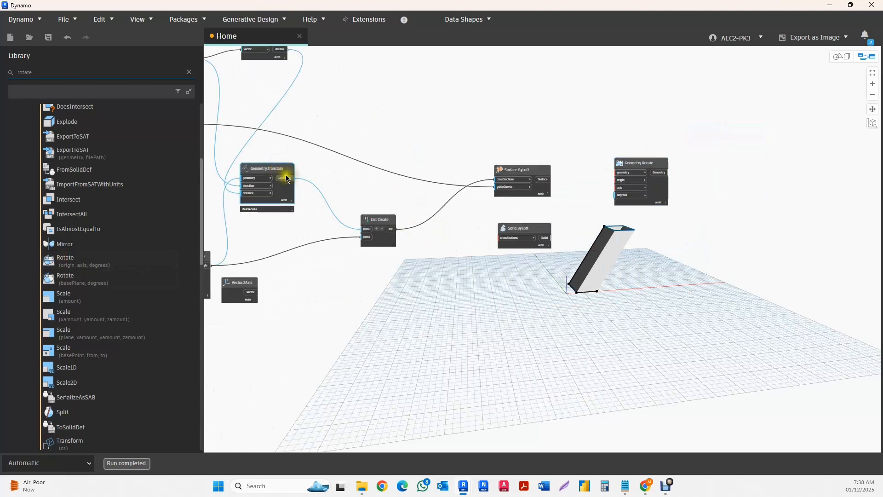
{"action": "left_click_drag", "start_coordinate": [287, 177], "coordinate": [612, 84]}
{"action": "scroll", "coordinate": [610, 90], "scroll_direction": "up", "scroll_amount": 3}
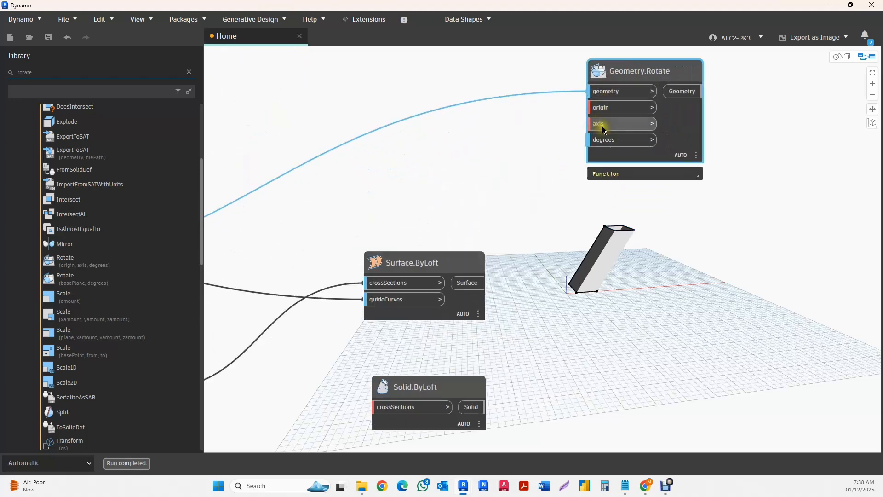
- Move the Vector.ZAxis node next to Geometry.Rotate and connect its Vector output to the axis input
{"action": "scroll", "coordinate": [534, 162], "scroll_direction": "down", "scroll_amount": 3}
{"action": "scroll", "coordinate": [369, 237], "scroll_direction": "down", "scroll_amount": 2}
{"action": "scroll", "coordinate": [351, 269], "scroll_direction": "up", "scroll_amount": 5}
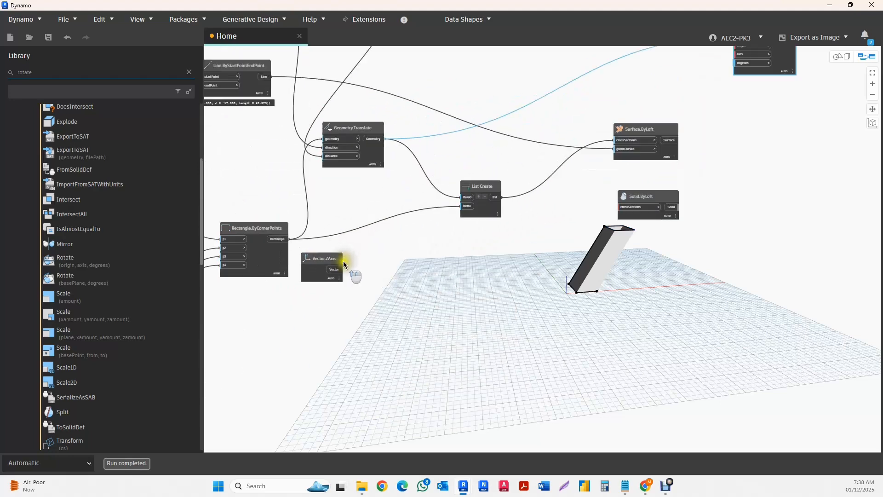
{"action": "left_click_drag", "start_coordinate": [301, 262], "coordinate": [704, 53]}
{"action": "scroll", "coordinate": [344, 365], "scroll_direction": "down", "scroll_amount": 3}
{"action": "middle_click_drag", "start_coordinate": [716, 94], "coordinate": [577, 169]}
{"action": "scroll", "coordinate": [598, 145], "scroll_direction": "up", "scroll_amount": 4}
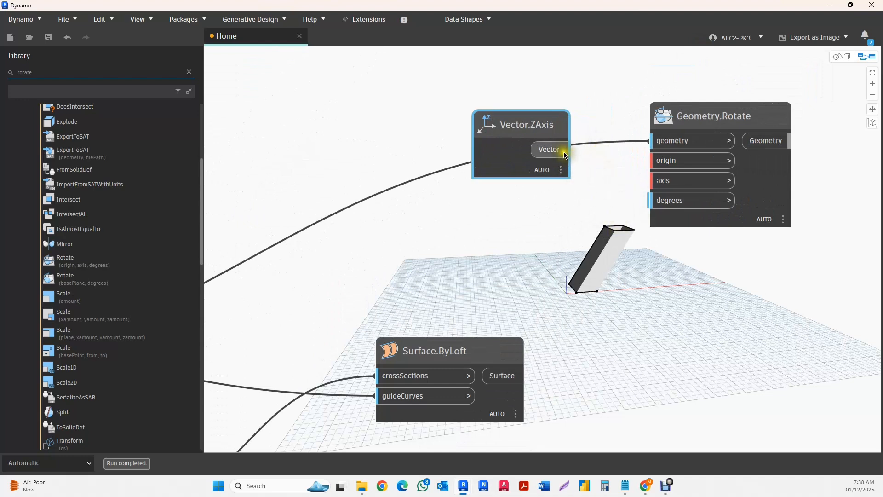
{"action": "left_click_drag", "start_coordinate": [600, 165], "coordinate": [662, 181]}
{"action": "left_click_drag", "start_coordinate": [546, 128], "coordinate": [521, 175]}
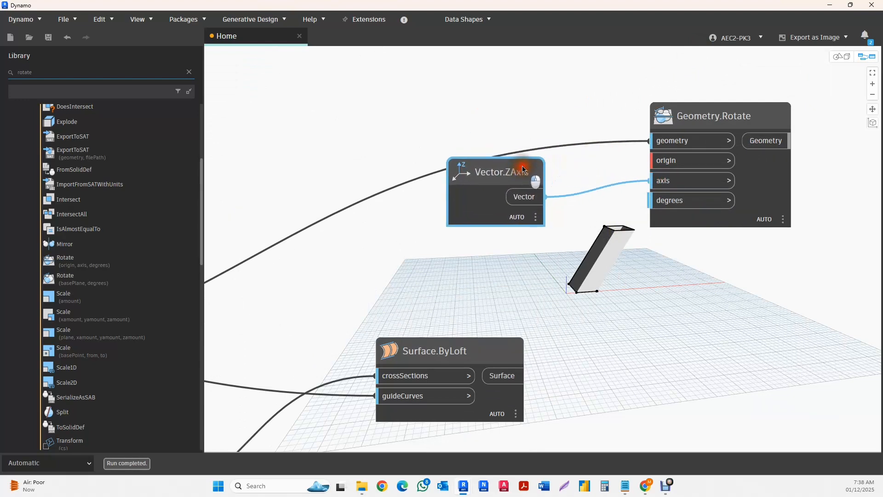
- Add a Number Slider node and place it below the Vector.ZAxis node
{"action": "left_click", "coordinate": [420, 262]}
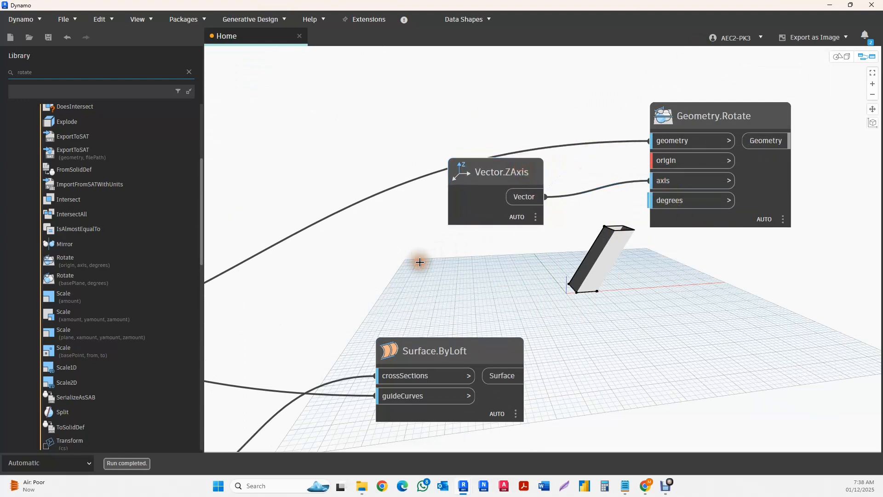
{"action": "scroll", "coordinate": [642, 239], "scroll_direction": "down", "scroll_amount": 3}
{"action": "right_click", "coordinate": [497, 269]}
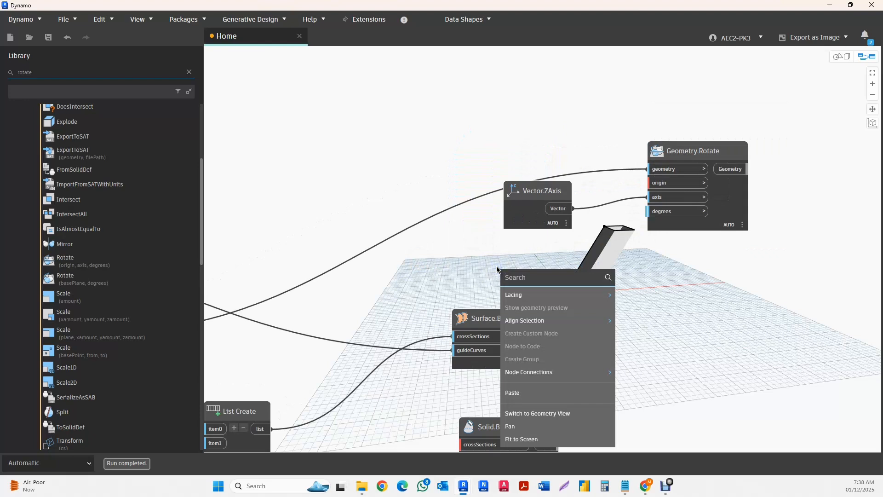
{"action": "type", "text": "s"}
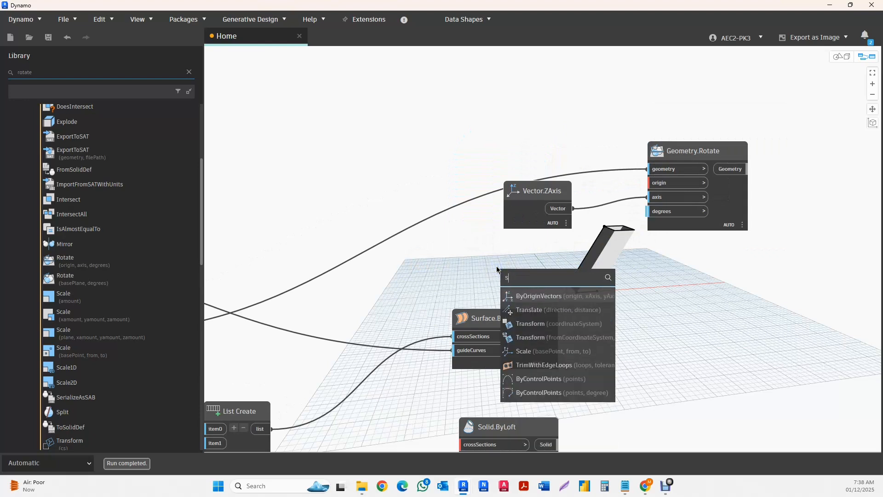
{"action": "type", "text": "lide"}
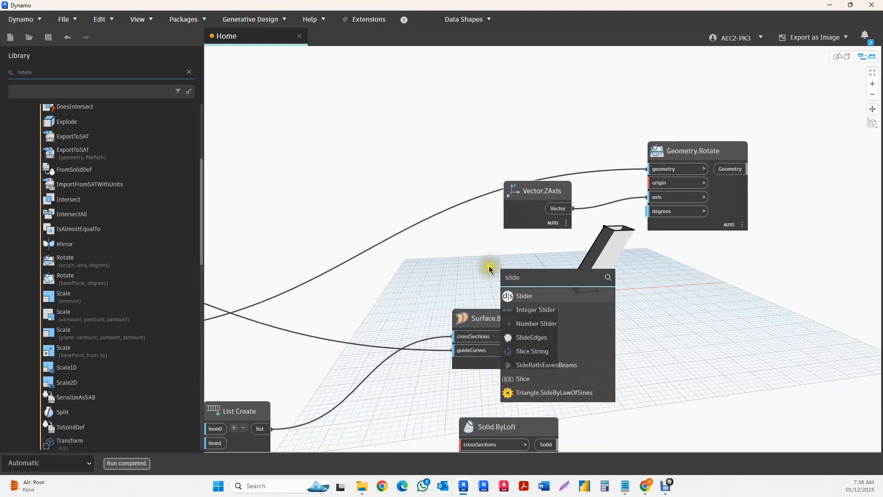
{"action": "left_click", "coordinate": [534, 323]}
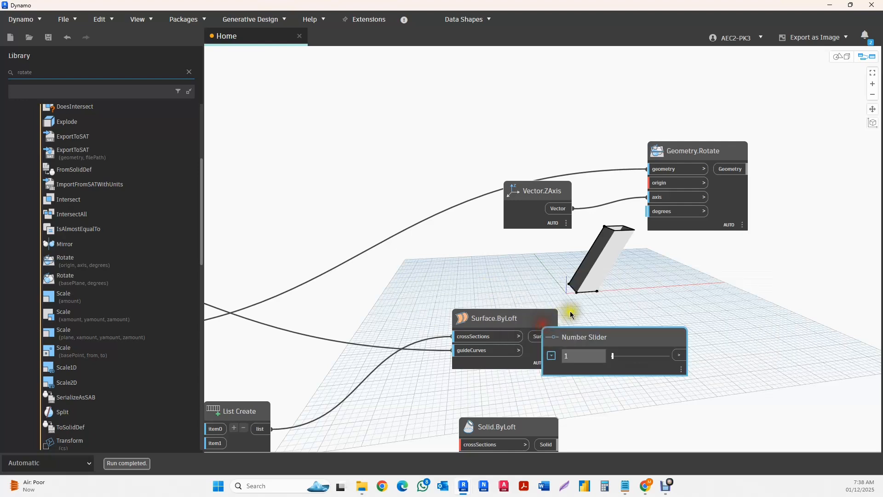
{"action": "left_click_drag", "start_coordinate": [595, 338], "coordinate": [437, 244]}
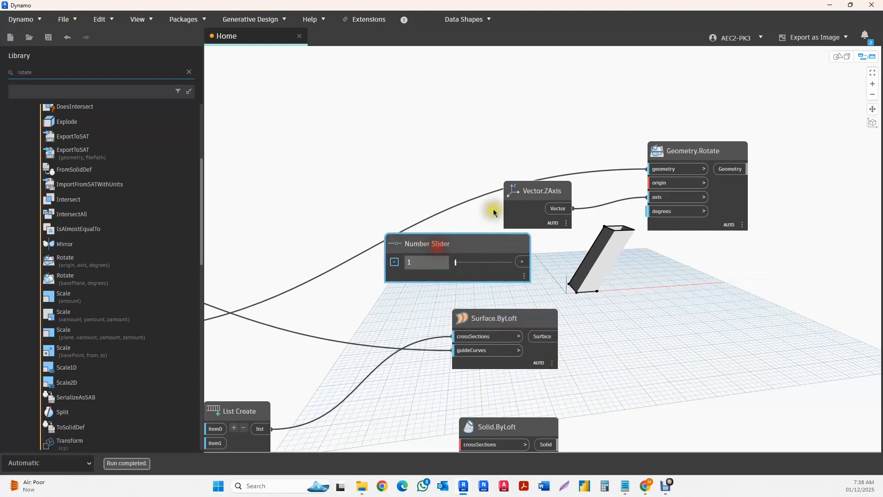
- Move the Geometry.Rotate and Vector.ZAxis nodes together higher on the canvas and reposition the Number Slider beneath them
{"action": "left_click_drag", "start_coordinate": [812, 115], "coordinate": [537, 211]}
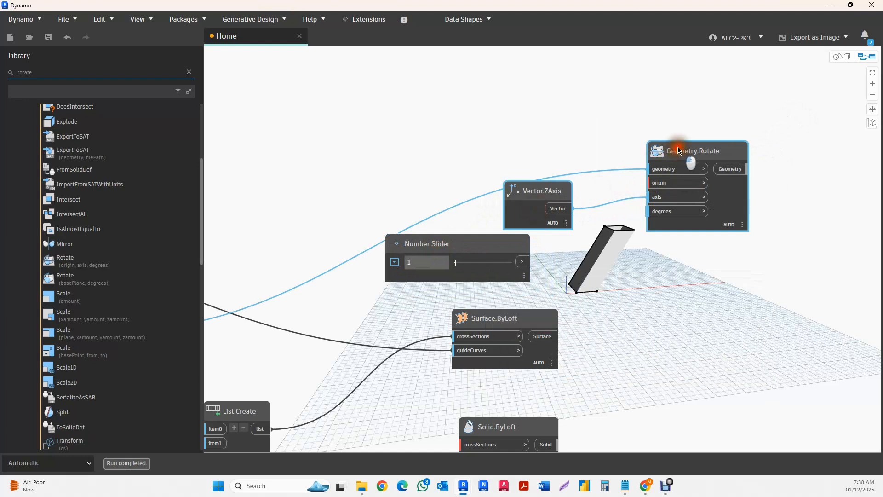
{"action": "left_click_drag", "start_coordinate": [679, 151], "coordinate": [540, 74]}
{"action": "left_click", "coordinate": [458, 249]}
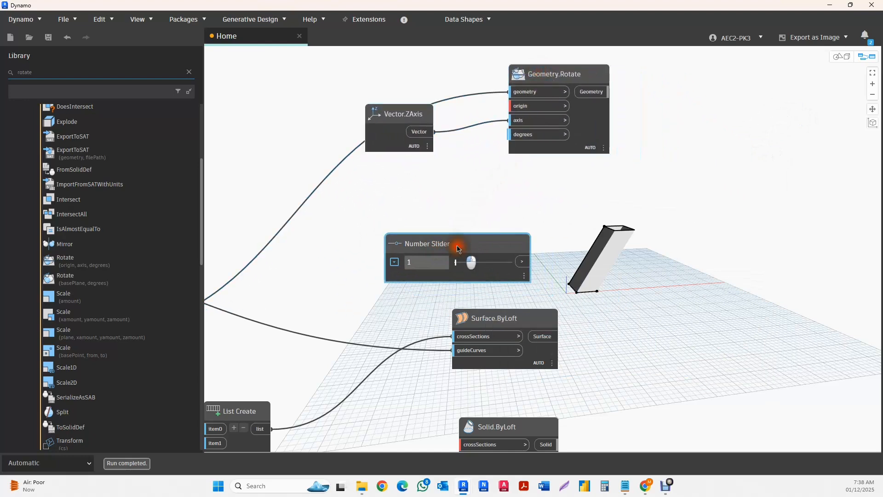
{"action": "left_click_drag", "start_coordinate": [458, 248], "coordinate": [410, 215]}
- Check the new Number Slider's range settings and connect its output to the degrees input of Geometry.Rotate
{"action": "left_click", "coordinate": [348, 232]}
{"action": "double_click", "coordinate": [371, 291]}
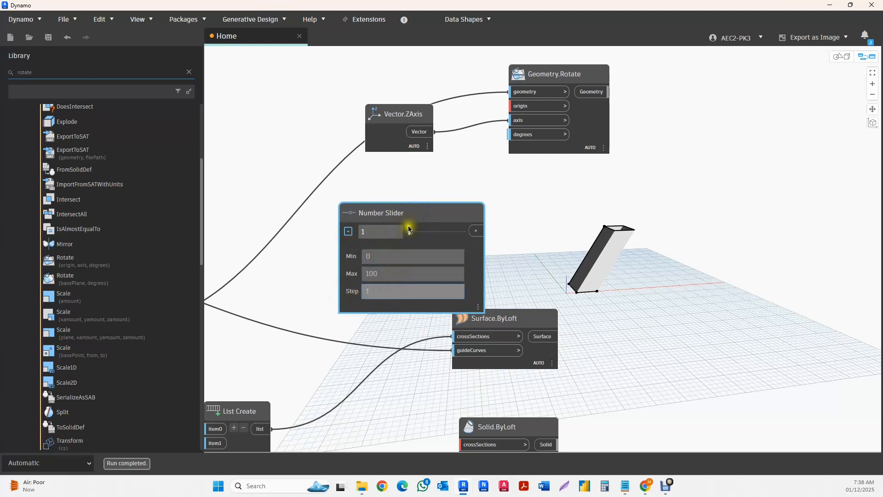
{"action": "left_click_drag", "start_coordinate": [391, 275], "coordinate": [341, 273]}
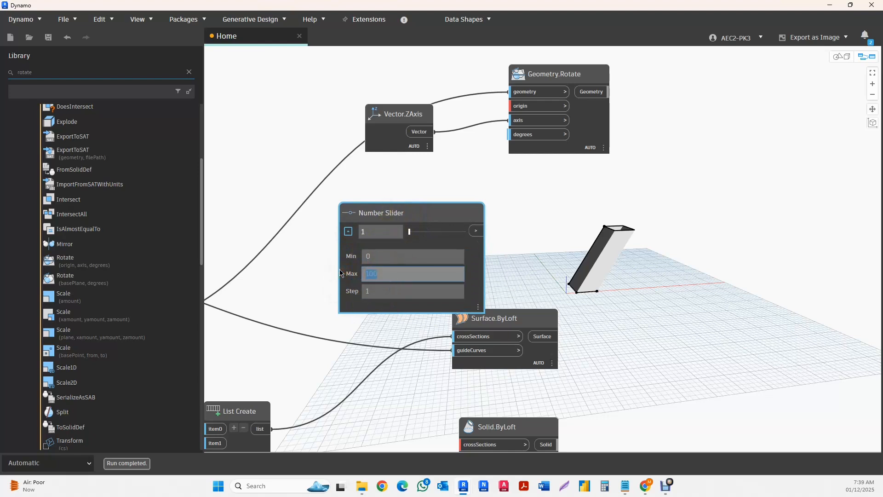
{"action": "left_click", "coordinate": [347, 231]}
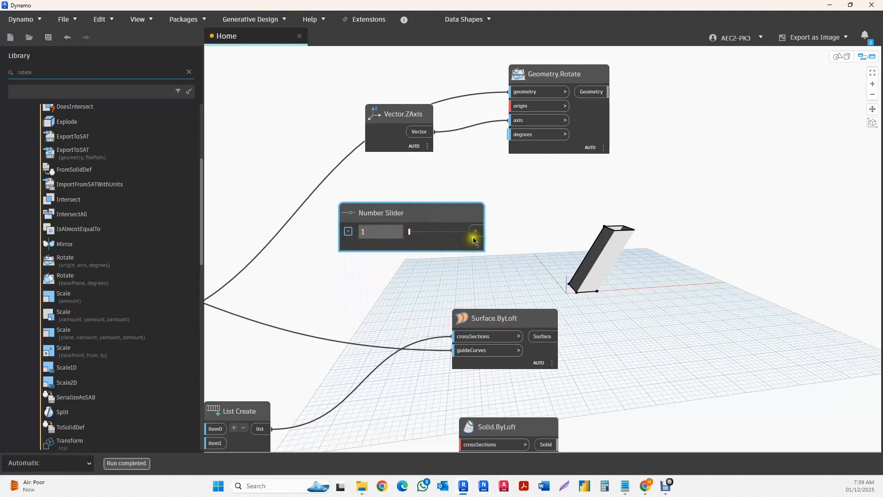
{"action": "left_click_drag", "start_coordinate": [479, 234], "coordinate": [520, 146]}
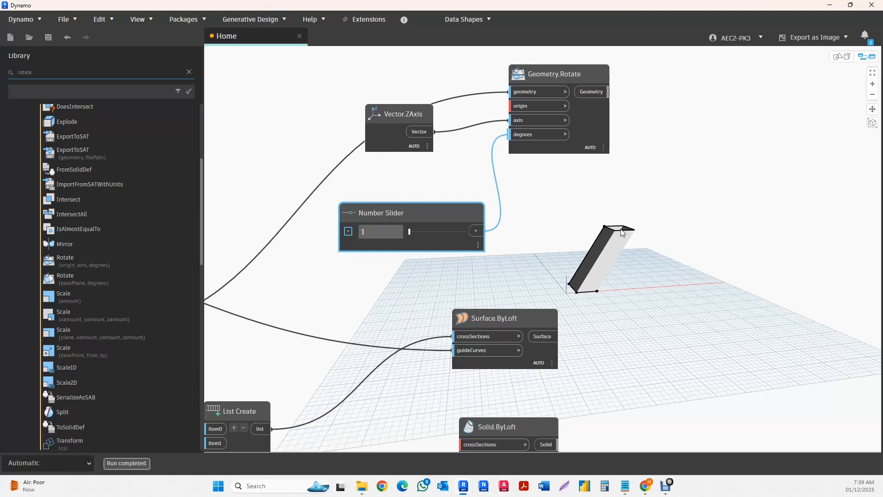
- Search the node library for poly and open the Polygon category under Geometry curves
{"action": "scroll", "coordinate": [624, 186], "scroll_direction": "down", "scroll_amount": 5}
{"action": "middle_click_drag", "start_coordinate": [443, 248], "coordinate": [514, 238]}
{"action": "left_click", "coordinate": [341, 256]}
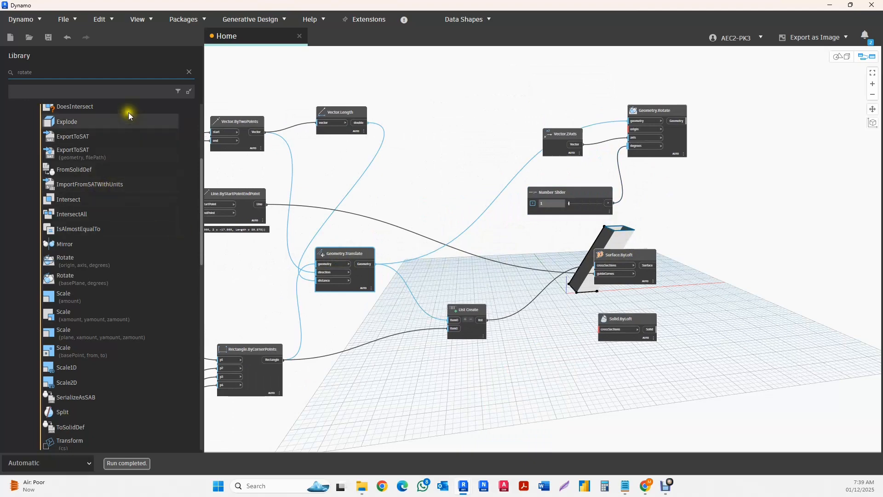
{"action": "left_click", "coordinate": [188, 72]}
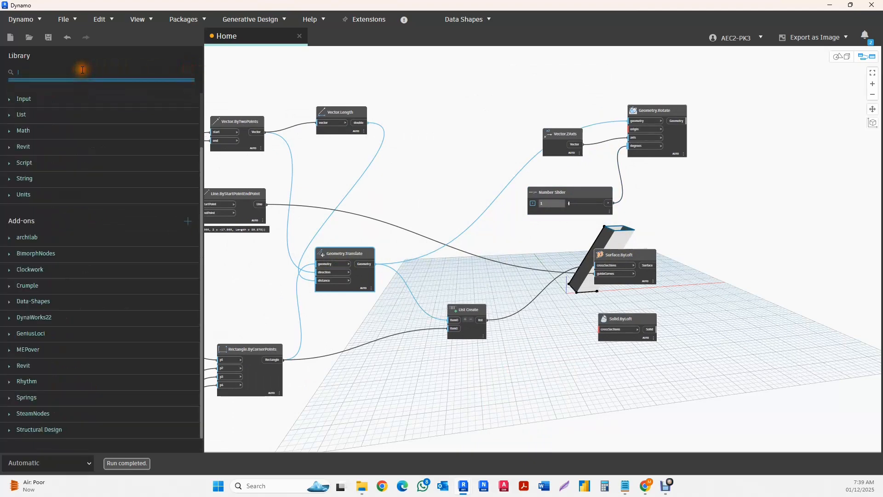
{"action": "left_click", "coordinate": [83, 70]}
{"action": "type", "text": "poly"}
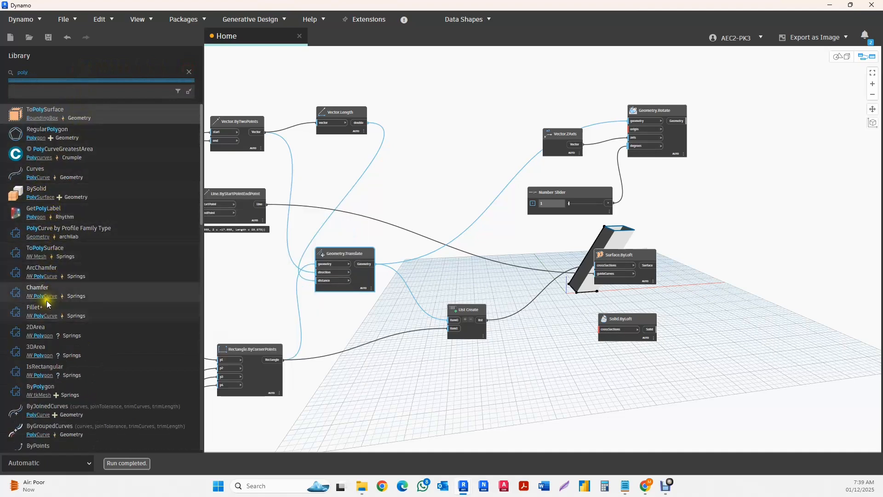
{"action": "scroll", "coordinate": [49, 370], "scroll_direction": "down", "scroll_amount": 3}
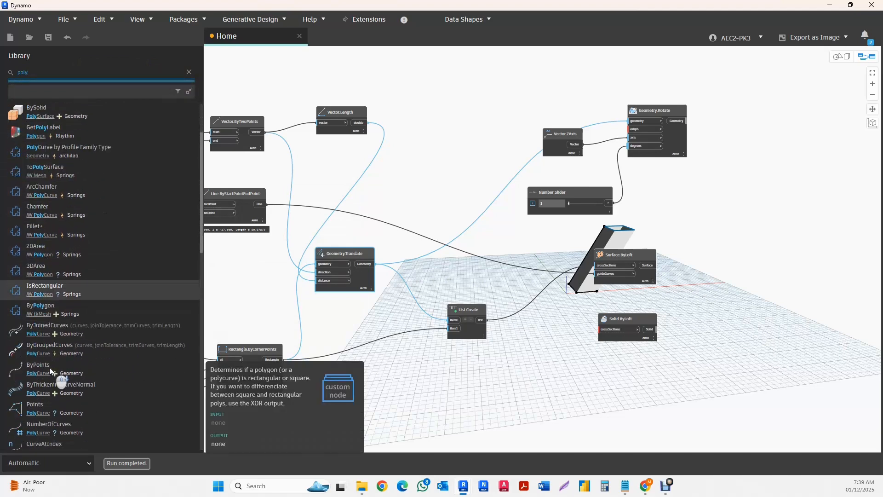
{"action": "scroll", "coordinate": [49, 367], "scroll_direction": "down", "scroll_amount": 6}
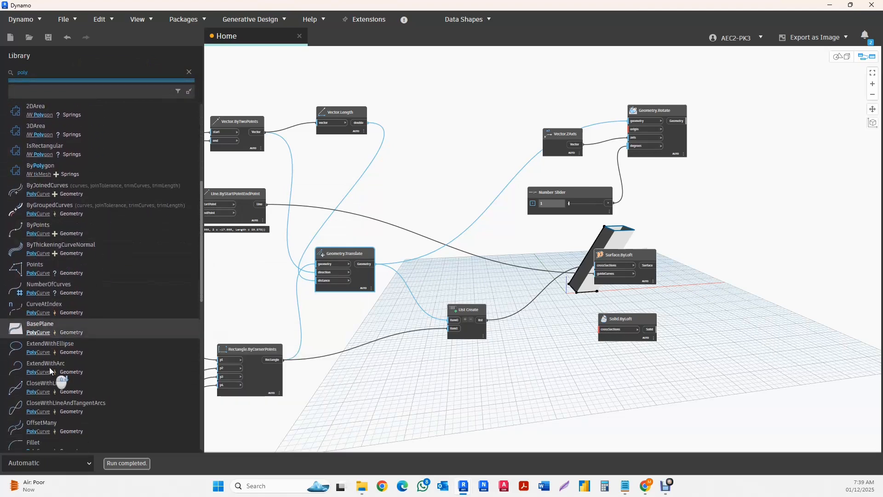
{"action": "scroll", "coordinate": [49, 367], "scroll_direction": "down", "scroll_amount": 10}
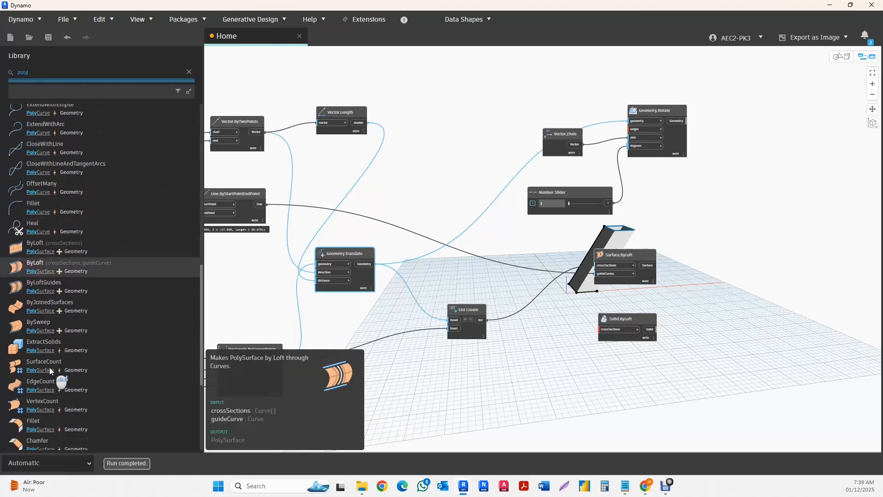
{"action": "scroll", "coordinate": [49, 367], "scroll_direction": "down", "scroll_amount": 2}
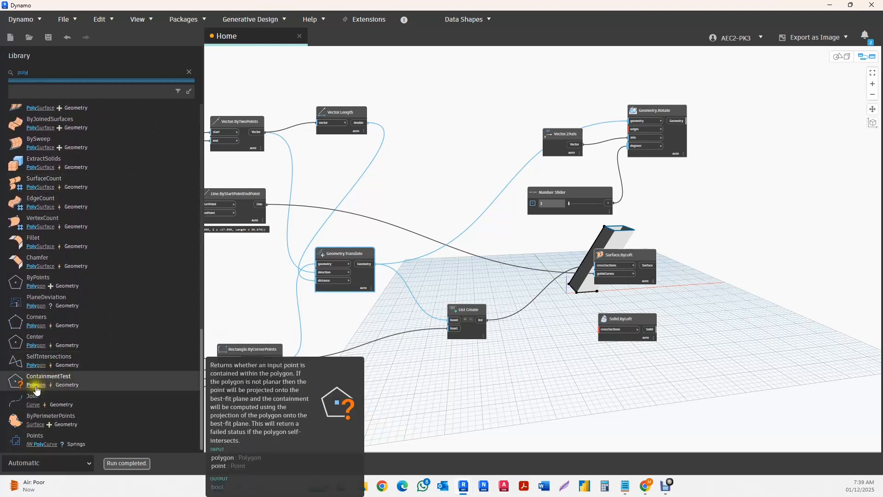
{"action": "left_click", "coordinate": [36, 386]}
{"action": "scroll", "coordinate": [46, 235], "scroll_direction": "up", "scroll_amount": 2}
{"action": "scroll", "coordinate": [46, 233], "scroll_direction": "up", "scroll_amount": 8}
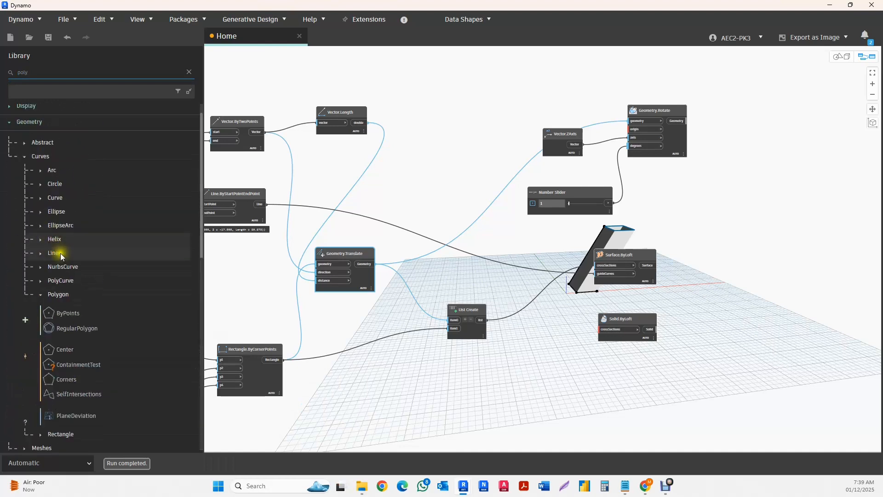
{"action": "scroll", "coordinate": [63, 263], "scroll_direction": "up", "scroll_amount": 1}
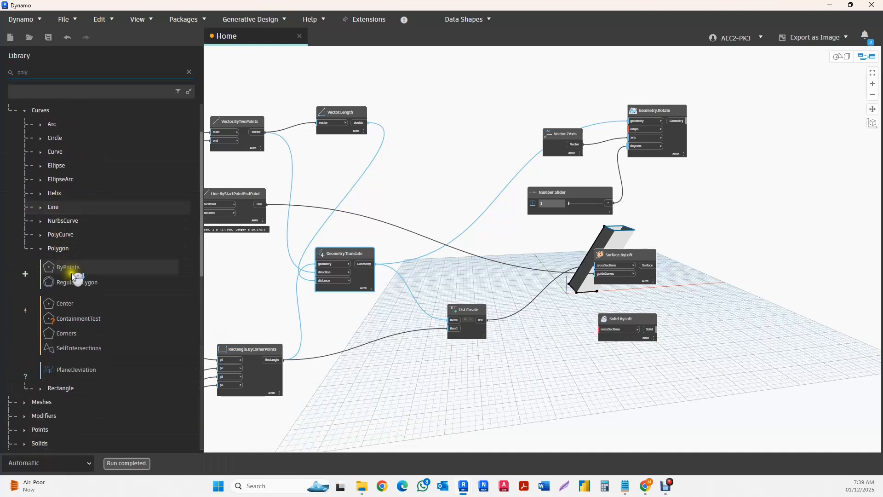
- Add a Polygon.Center node, feeding it the Geometry.Translate output and connecting its Point to the origin of Geometry.Rotate
{"action": "left_click", "coordinate": [60, 305]}
{"action": "left_click_drag", "start_coordinate": [572, 281], "coordinate": [441, 109]}
{"action": "left_click", "coordinate": [363, 257]}
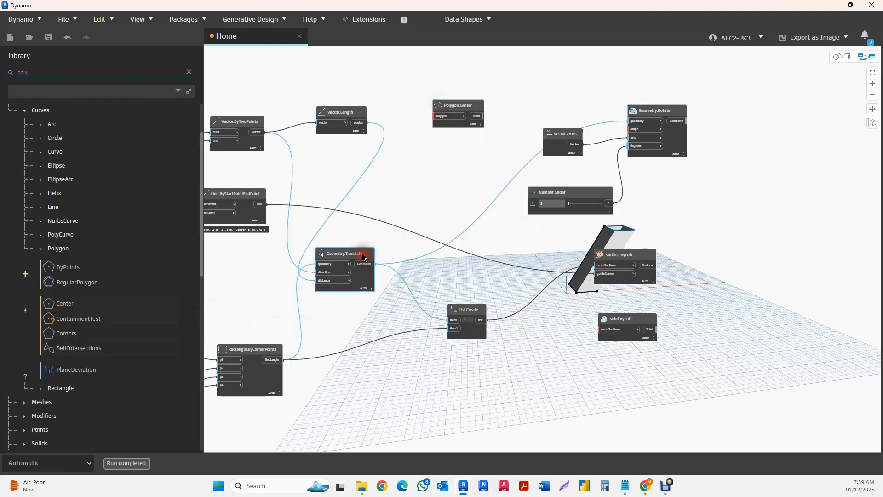
{"action": "left_click_drag", "start_coordinate": [367, 268], "coordinate": [642, 132]}
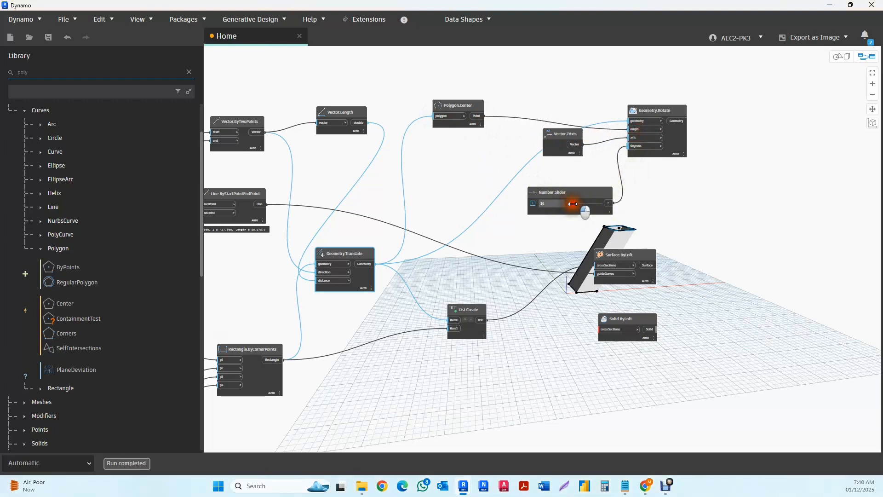
- Set the rotation Number Slider to 38 degrees
{"action": "left_click_drag", "start_coordinate": [582, 204], "coordinate": [576, 204]}
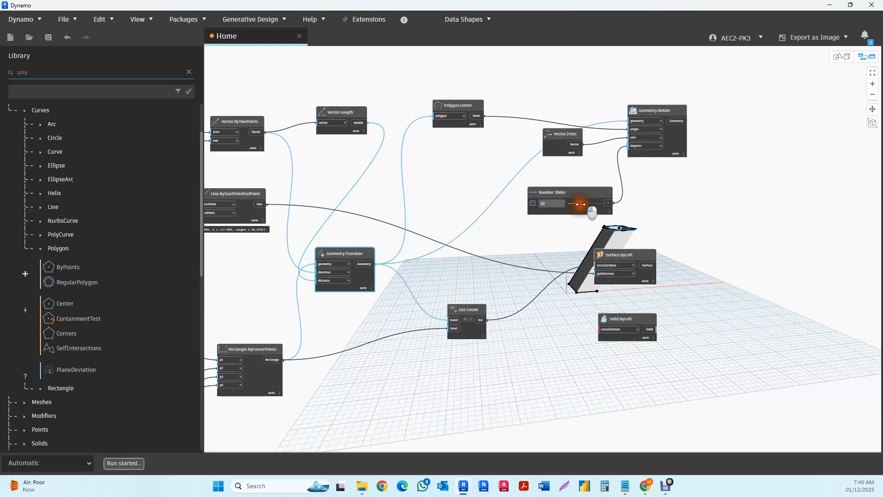
{"action": "scroll", "coordinate": [633, 220], "scroll_direction": "up", "scroll_amount": 6}
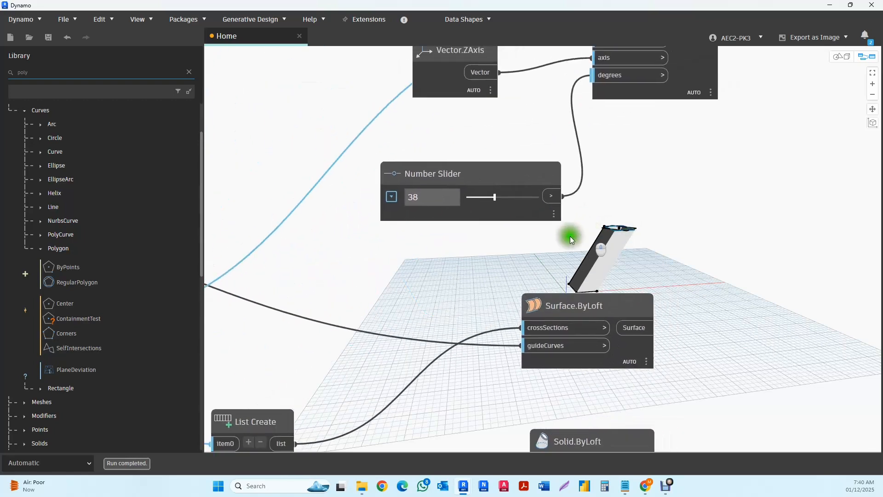
{"action": "scroll", "coordinate": [459, 249], "scroll_direction": "down", "scroll_amount": 6}
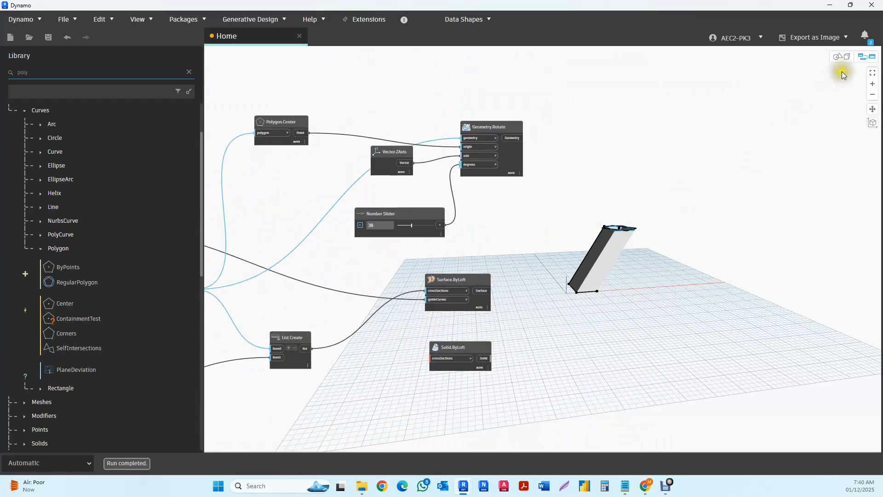
- Inspect the rotated rectangle in the 3D preview and set the rotation Number Slider to 23 degrees
{"action": "left_click", "coordinate": [842, 57]}
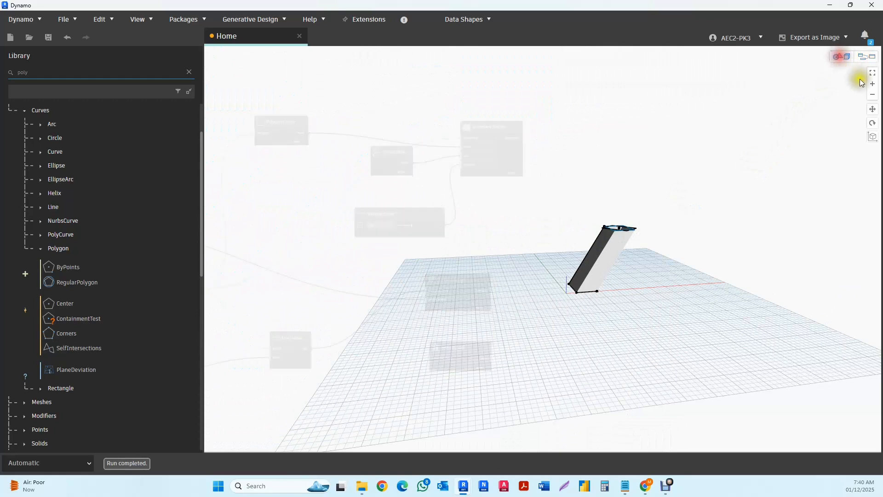
{"action": "left_click", "coordinate": [873, 123]}
{"action": "left_click_drag", "start_coordinate": [751, 172], "coordinate": [750, 185]}
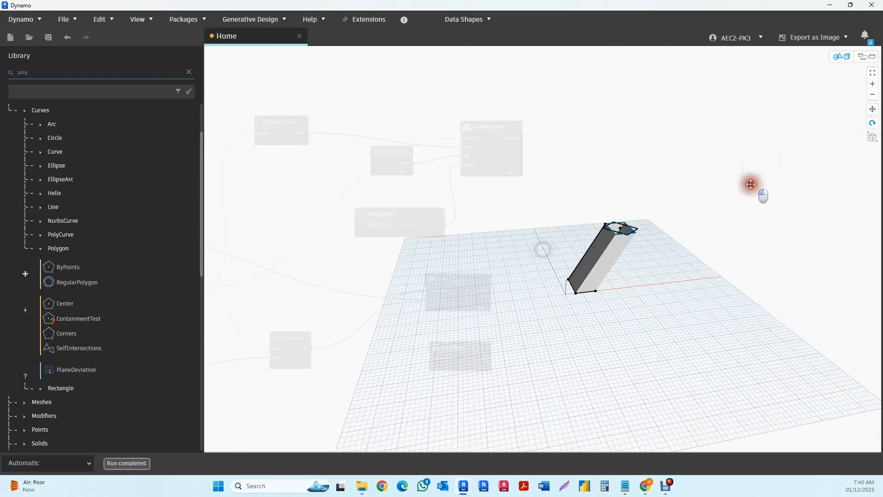
{"action": "left_click", "coordinate": [867, 56]}
{"action": "scroll", "coordinate": [416, 230], "scroll_direction": "up", "scroll_amount": 3}
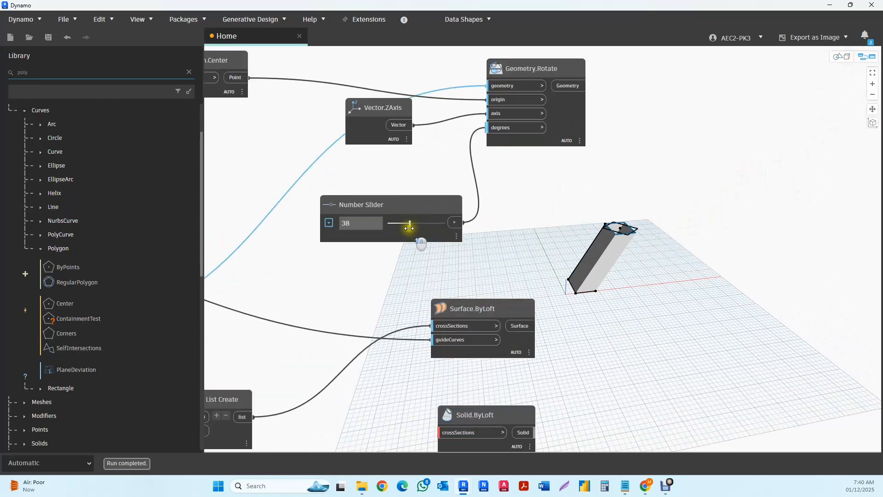
{"action": "left_click_drag", "start_coordinate": [417, 225], "coordinate": [414, 224]}
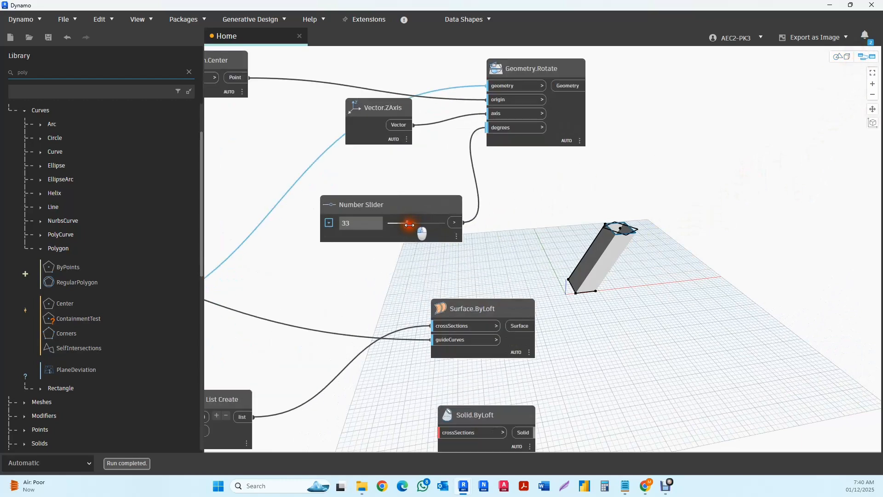
- Move the Surface.ByLoft node farther along the graph, beyond the Geometry.Rotate node
{"action": "scroll", "coordinate": [432, 218], "scroll_direction": "down", "scroll_amount": 2}
{"action": "scroll", "coordinate": [482, 223], "scroll_direction": "down", "scroll_amount": 1}
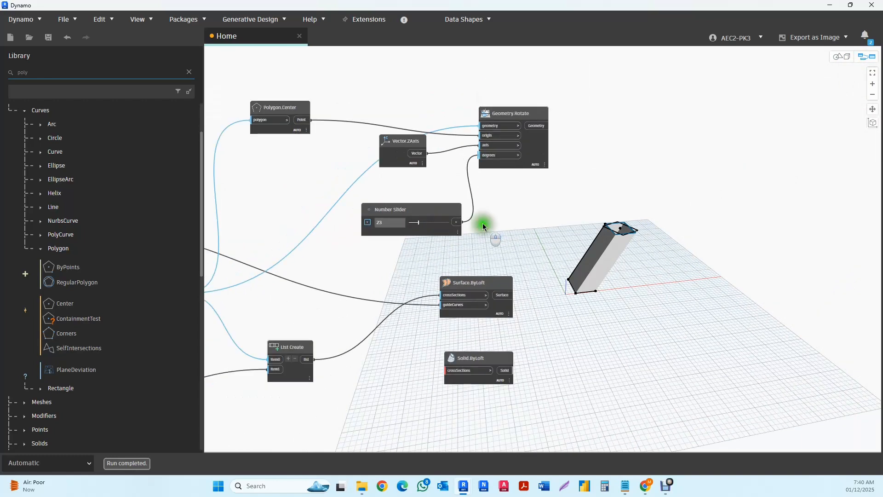
{"action": "middle_click_drag", "start_coordinate": [483, 223], "coordinate": [394, 215]}
{"action": "mouse_move", "coordinate": [448, 158]}
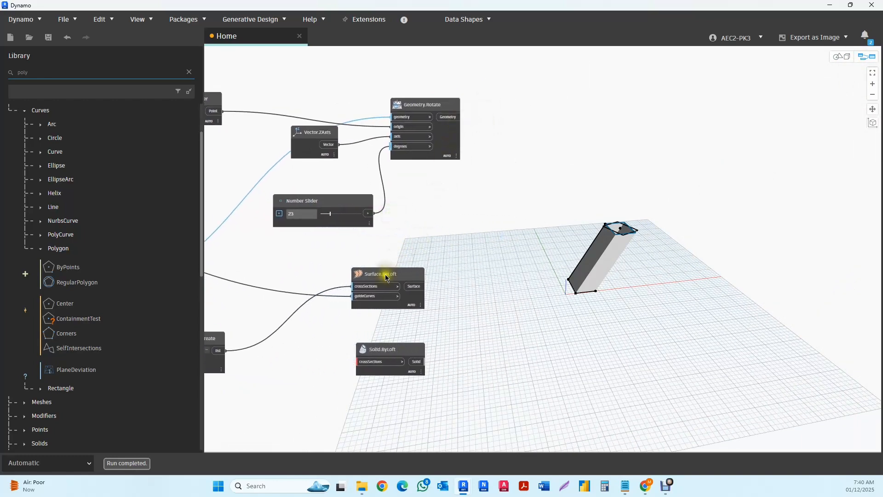
{"action": "left_click_drag", "start_coordinate": [387, 278], "coordinate": [477, 278]}
- Select the Geometry.Translate node to highlight its connections and the rectangle it produces
{"action": "scroll", "coordinate": [412, 326], "scroll_direction": "down", "scroll_amount": 2}
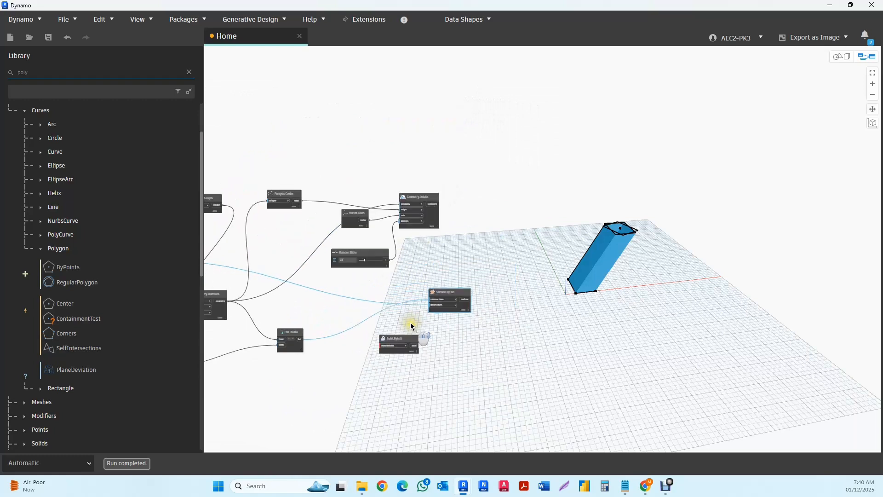
{"action": "left_click", "coordinate": [306, 365]}
{"action": "middle_click_drag", "start_coordinate": [335, 381], "coordinate": [454, 361]}
{"action": "mouse_move", "coordinate": [254, 238]}
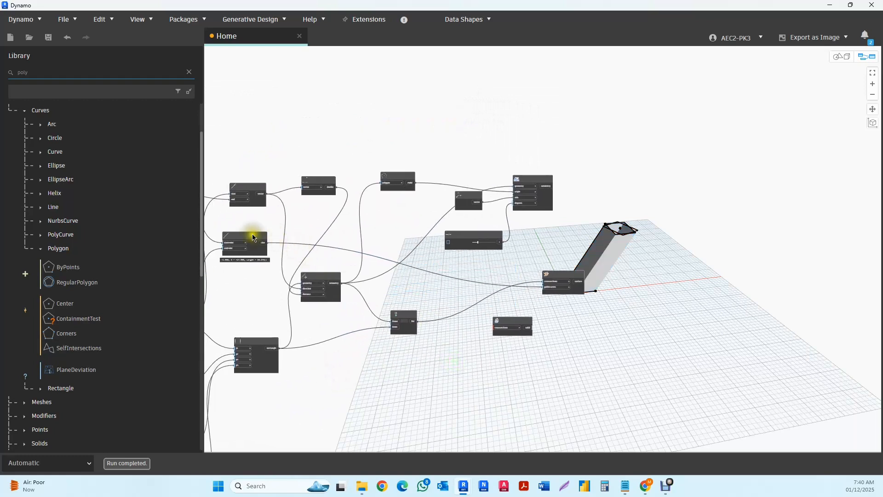
{"action": "left_click", "coordinate": [330, 278]}
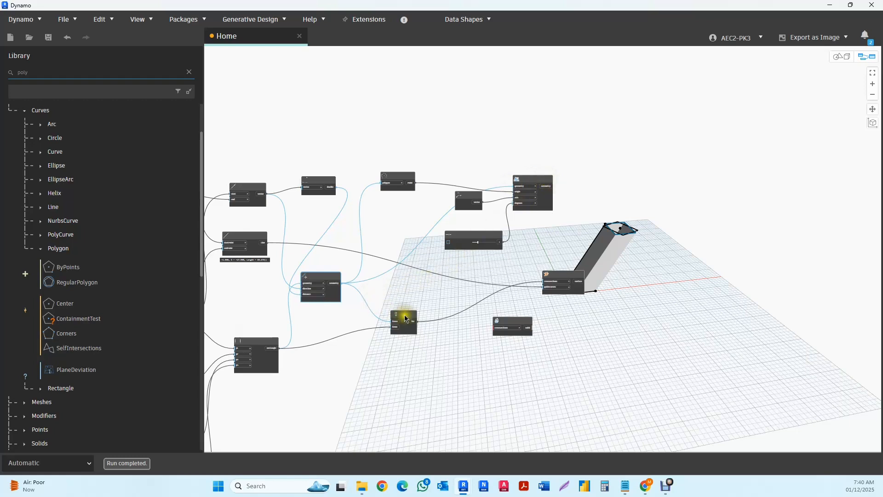
- Connect the Geometry.Rotate output to item0 of List Create and hide the preview of the Geometry.Translate node
{"action": "scroll", "coordinate": [419, 336], "scroll_direction": "up", "scroll_amount": 3}
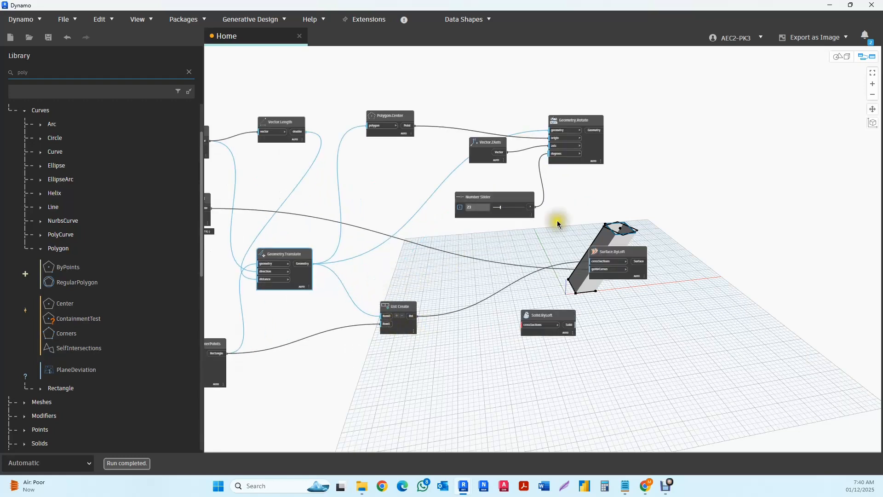
{"action": "left_click_drag", "start_coordinate": [602, 133], "coordinate": [385, 317]}
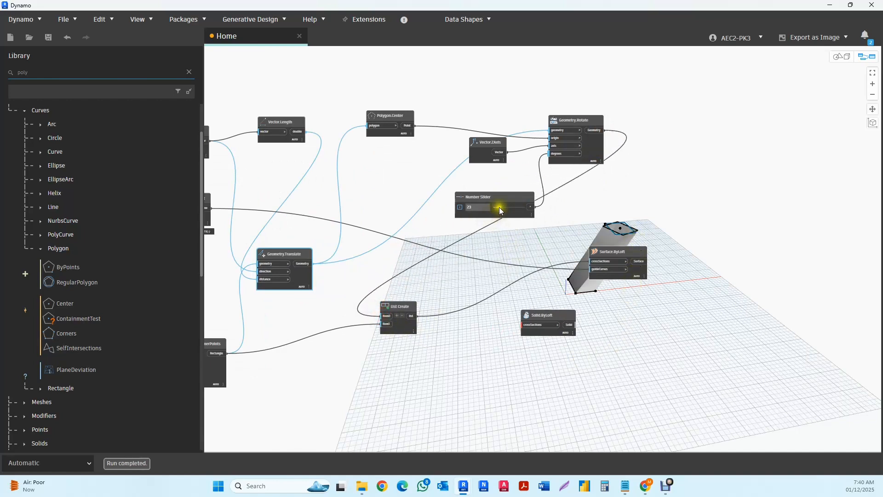
{"action": "right_click", "coordinate": [294, 255]}
{"action": "left_click", "coordinate": [323, 294]}
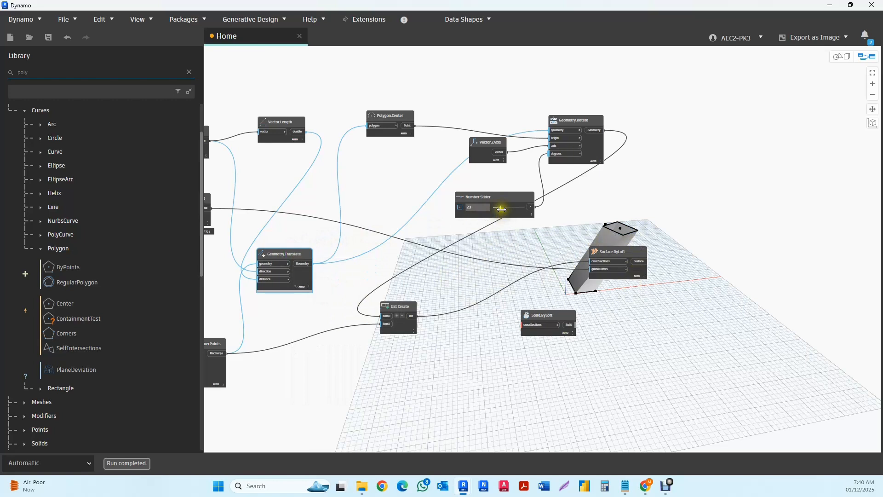
- Set the rotation Number Slider to 28 and move the Surface.ByLoft node below the List Create node
{"action": "mouse_move", "coordinate": [502, 210]}
{"action": "left_mouse_down"}
{"action": "mouse_move", "coordinate": [518, 209]}
{"action": "mouse_move", "coordinate": [503, 208]}
{"action": "left_mouse_up"}
{"action": "left_click_drag", "start_coordinate": [604, 253], "coordinate": [464, 395]}
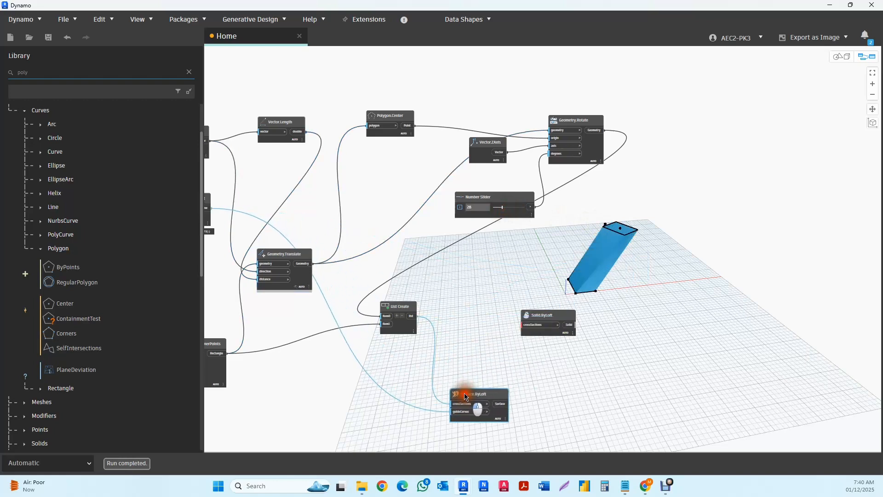
{"action": "left_click", "coordinate": [477, 357]}
- Set the rotation Number Slider feeding Geometry.Rotate to 62 degrees to twist the loft
{"action": "scroll", "coordinate": [538, 214], "scroll_direction": "up", "scroll_amount": 3}
{"action": "middle_click_drag", "start_coordinate": [539, 214], "coordinate": [501, 259]}
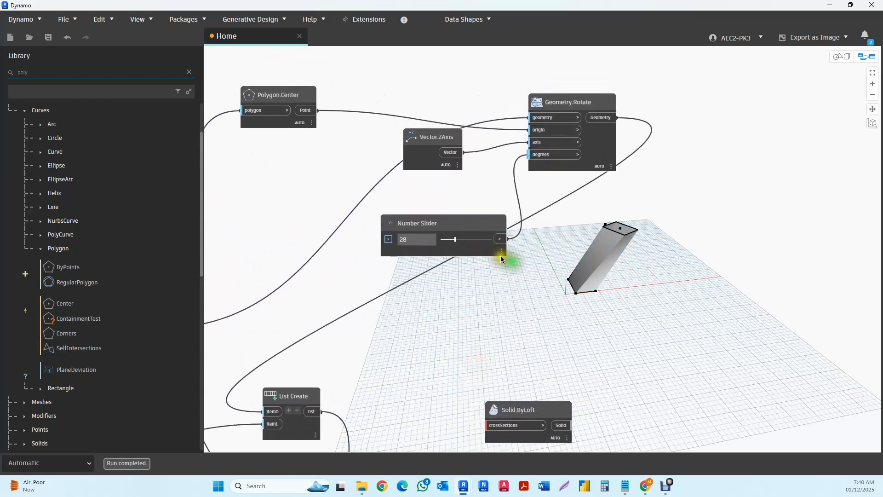
{"action": "mouse_move", "coordinate": [458, 241]}
{"action": "left_mouse_down"}
{"action": "mouse_move", "coordinate": [487, 242]}
{"action": "mouse_move", "coordinate": [459, 244]}
{"action": "mouse_move", "coordinate": [472, 245]}
{"action": "left_mouse_up"}
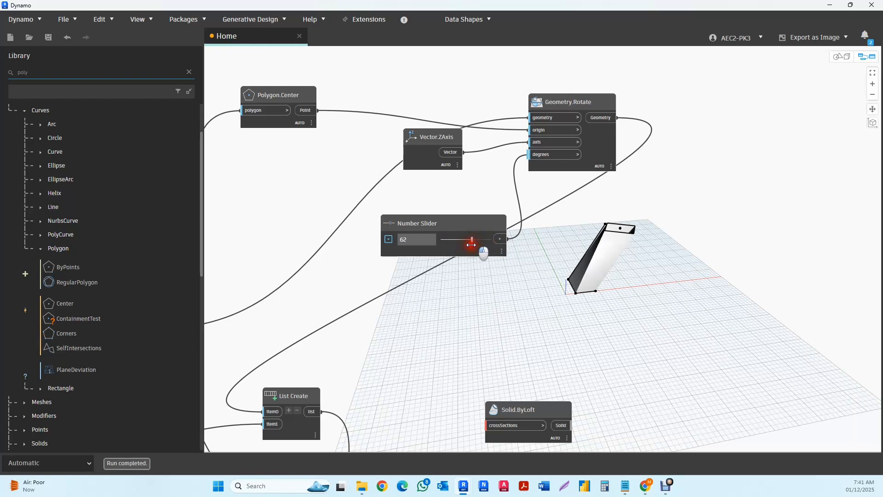
- Raise the vector end point's Z slider to stretch the loft upward and slightly reduce its X and Y sliders
{"action": "middle_click_drag", "start_coordinate": [486, 308], "coordinate": [635, 246]}
{"action": "scroll", "coordinate": [551, 294], "scroll_direction": "down", "scroll_amount": 4}
{"action": "scroll", "coordinate": [614, 231], "scroll_direction": "down", "scroll_amount": 2}
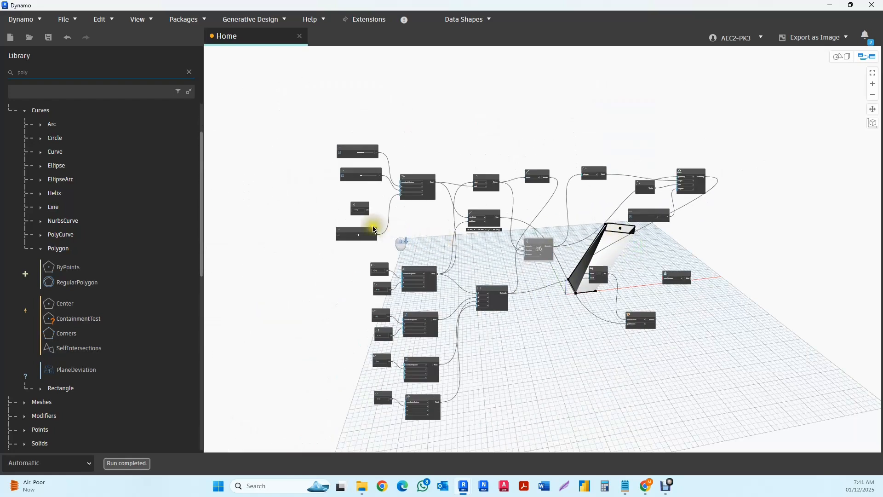
{"action": "scroll", "coordinate": [353, 240], "scroll_direction": "up", "scroll_amount": 1}
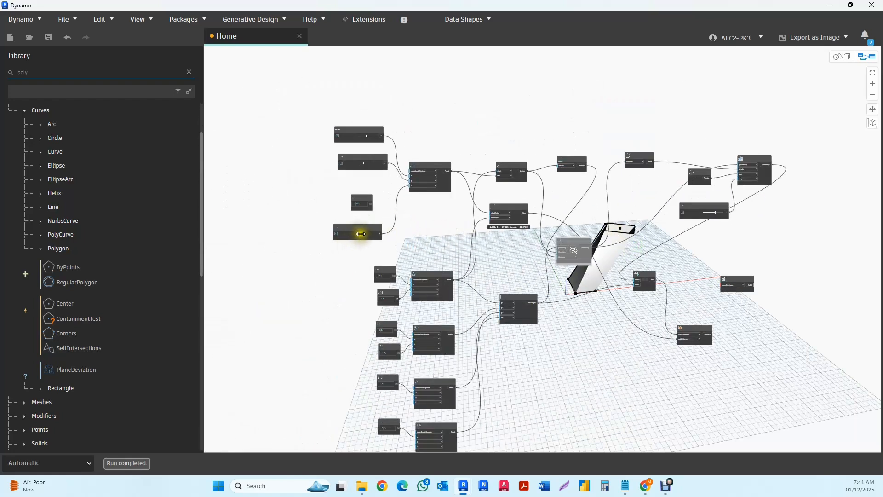
{"action": "left_click_drag", "start_coordinate": [361, 234], "coordinate": [363, 234]}
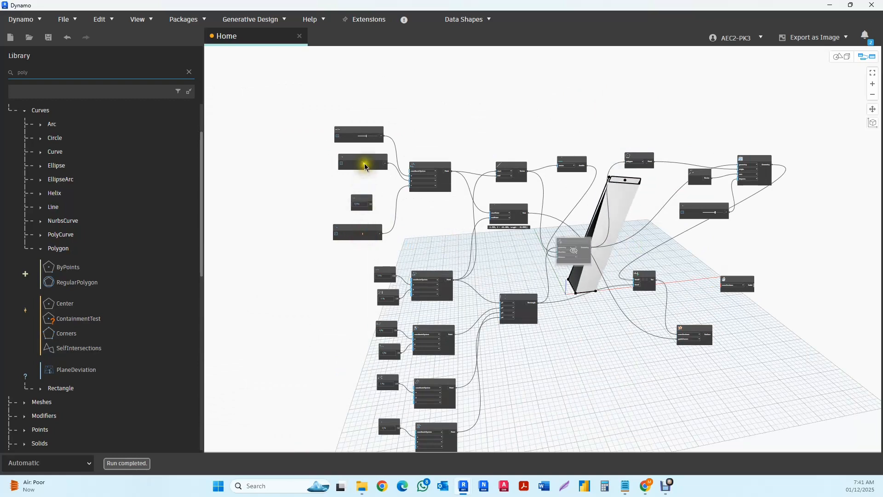
{"action": "left_click_drag", "start_coordinate": [363, 164], "coordinate": [366, 137]}
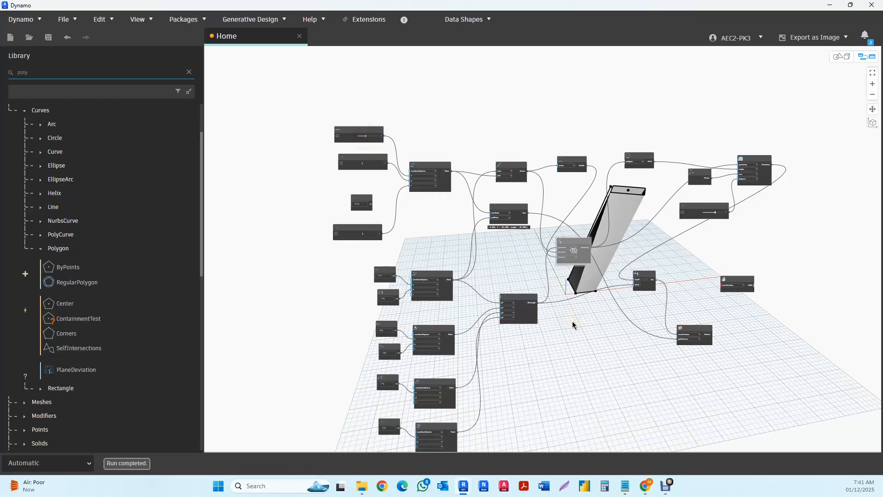
{"action": "left_click", "coordinate": [517, 308]}
{"action": "middle_click_drag", "start_coordinate": [590, 368], "coordinate": [569, 346]}
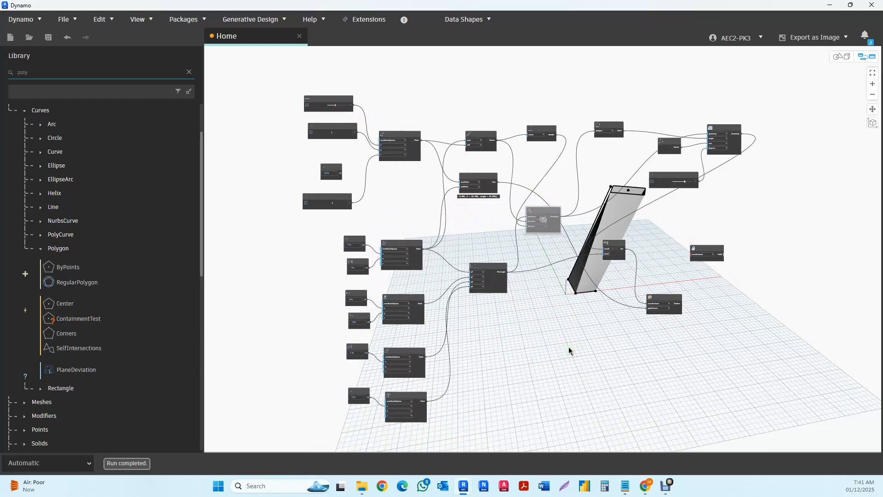
- Switch to Revit and examine the lofted shape's preview in the Level 0 floor plan
{"action": "left_click", "coordinate": [831, 6]}
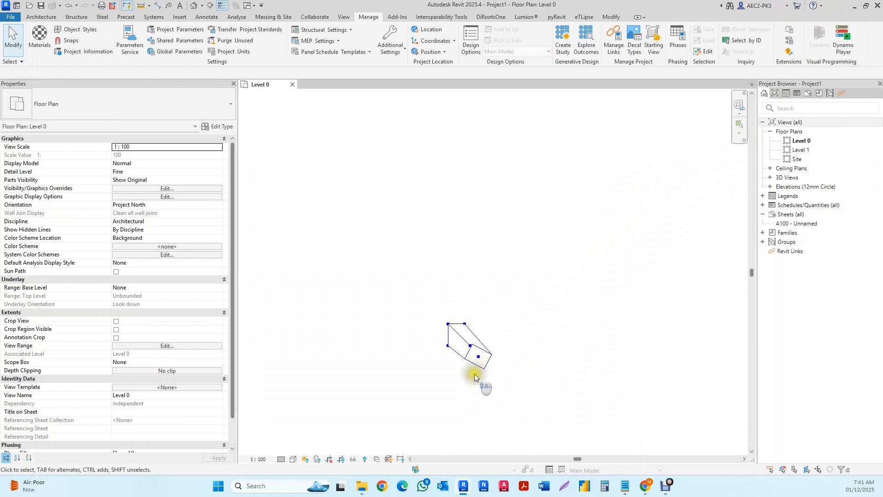
{"action": "scroll", "coordinate": [474, 374], "scroll_direction": "up", "scroll_amount": 4}
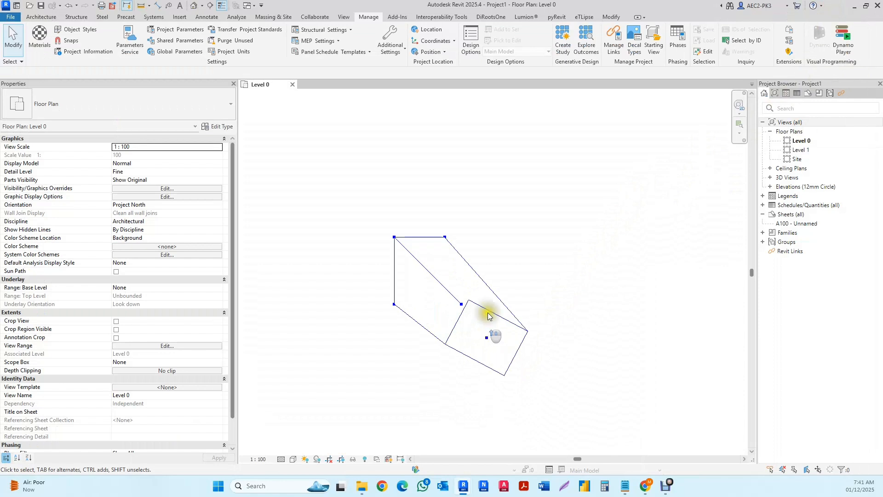
{"action": "scroll", "coordinate": [490, 299], "scroll_direction": "down", "scroll_amount": 1}
{"action": "middle_click_drag", "start_coordinate": [492, 329], "coordinate": [515, 300]}
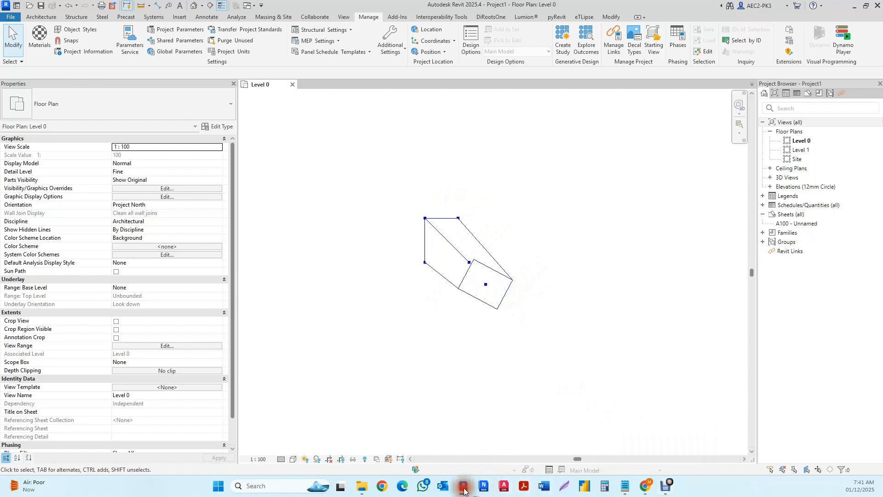
- Switch back to Dynamo and lower its window so the Revit floor plan preview and the rotation Number Slider are both in view
{"action": "mouse_move", "coordinate": [464, 491]}
{"action": "left_click", "coordinate": [511, 462]}
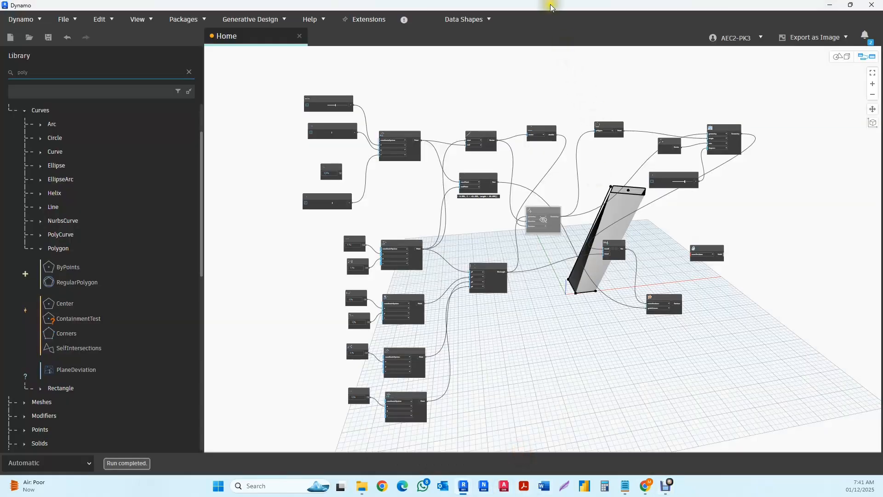
{"action": "left_click_drag", "start_coordinate": [551, 7], "coordinate": [543, 280]}
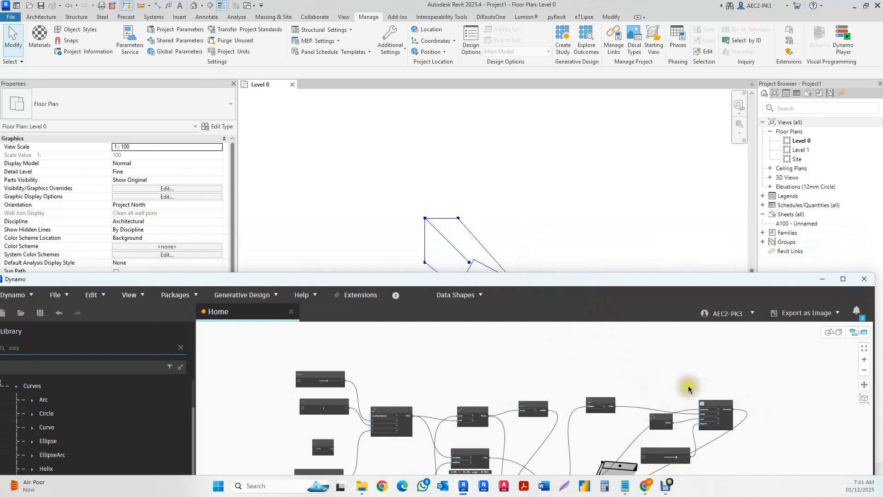
{"action": "scroll", "coordinate": [667, 375], "scroll_direction": "down", "scroll_amount": 3}
{"action": "scroll", "coordinate": [663, 401], "scroll_direction": "up", "scroll_amount": 5}
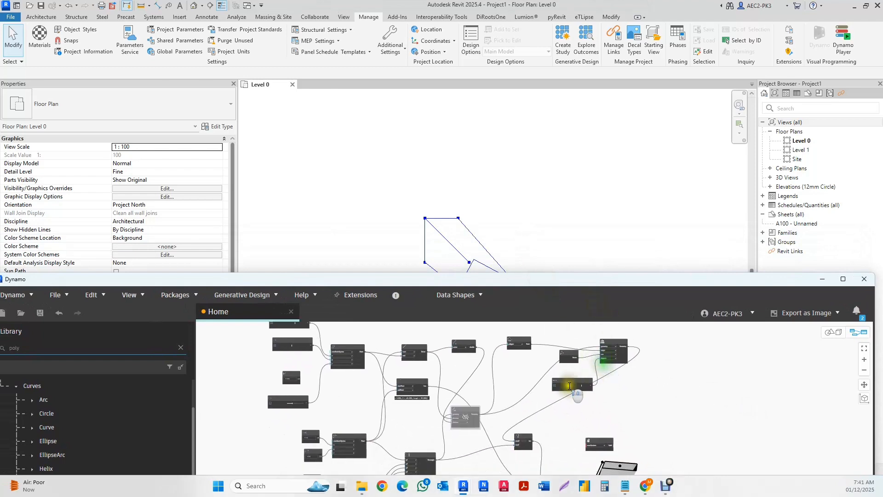
{"action": "middle_click_drag", "start_coordinate": [596, 398], "coordinate": [711, 397]}
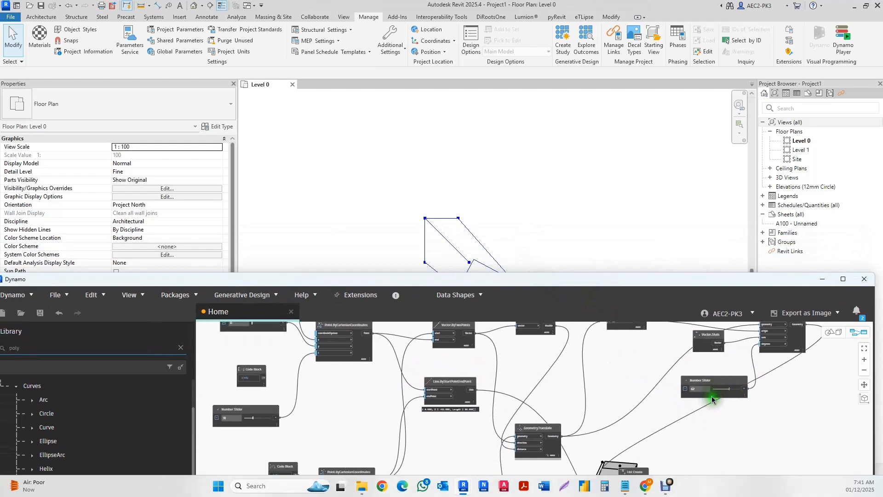
{"action": "left_click_drag", "start_coordinate": [637, 283], "coordinate": [637, 307]}
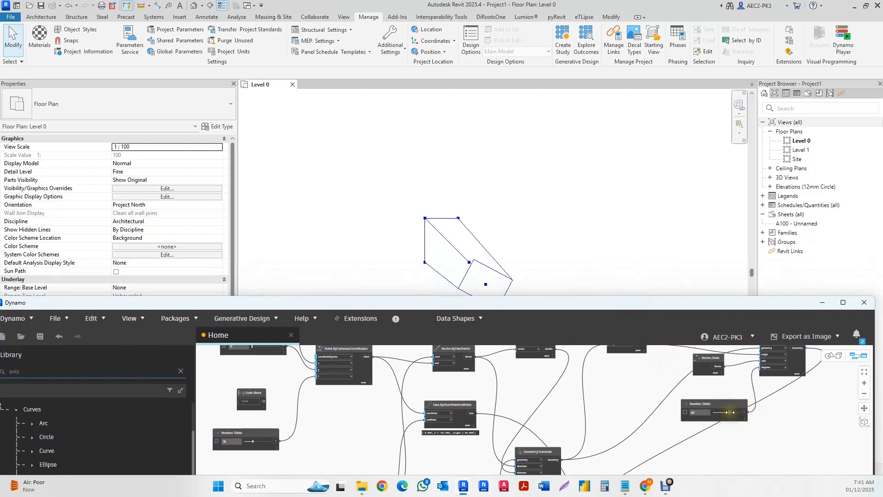
- Reduce the rotation Number Slider and increase the vector end point's Z slider while comparing the preview in the Revit plan
{"action": "mouse_move", "coordinate": [730, 412]}
{"action": "left_mouse_down"}
{"action": "mouse_move", "coordinate": [718, 417]}
{"action": "mouse_move", "coordinate": [742, 417]}
{"action": "mouse_move", "coordinate": [718, 416]}
{"action": "left_mouse_up"}
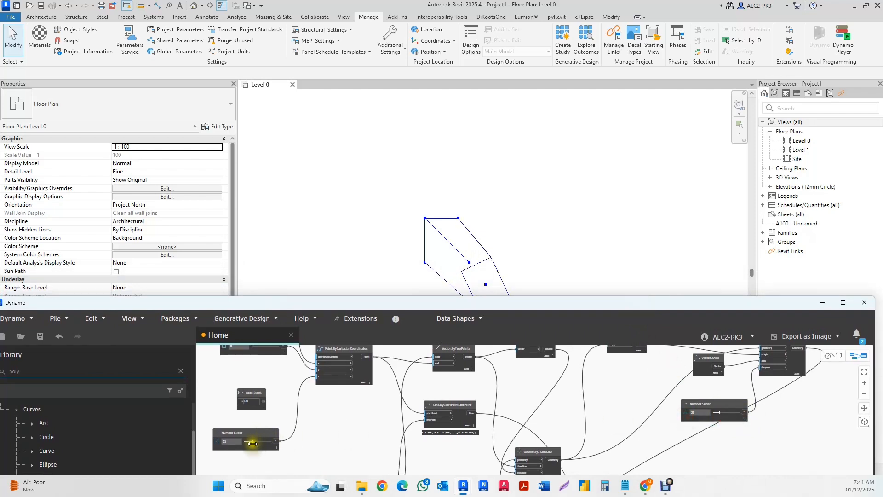
{"action": "mouse_move", "coordinate": [252, 443]}
{"action": "left_mouse_down"}
{"action": "mouse_move", "coordinate": [267, 444]}
{"action": "mouse_move", "coordinate": [256, 444]}
{"action": "left_mouse_up"}
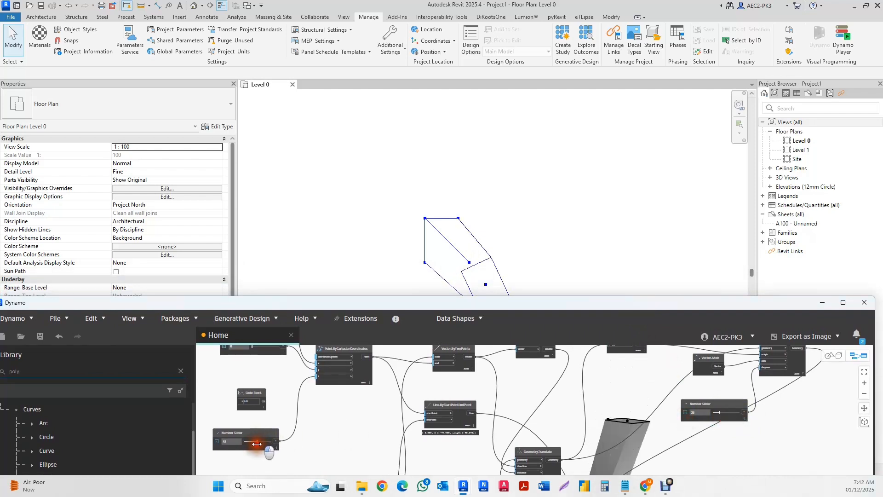
- Set the rotation Number Slider to 57 degrees and move the Dynamo window back up over the Revit view
{"action": "scroll", "coordinate": [299, 423], "scroll_direction": "down", "scroll_amount": 2}
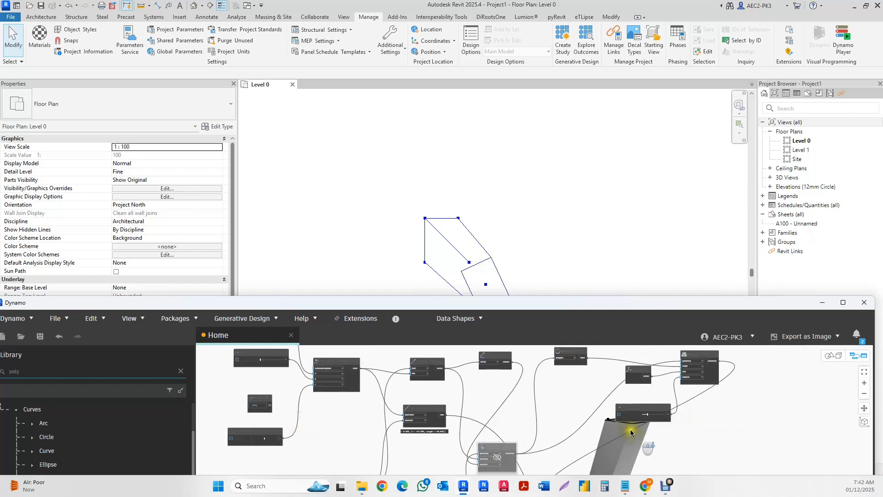
{"action": "scroll", "coordinate": [647, 421], "scroll_direction": "up", "scroll_amount": 2}
{"action": "left_click_drag", "start_coordinate": [650, 415], "coordinate": [658, 414]}
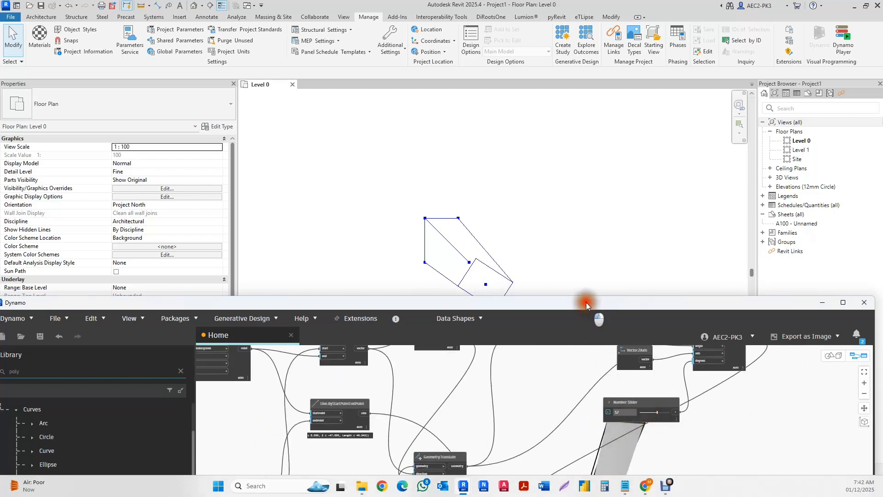
{"action": "left_click_drag", "start_coordinate": [586, 302], "coordinate": [571, 88]}
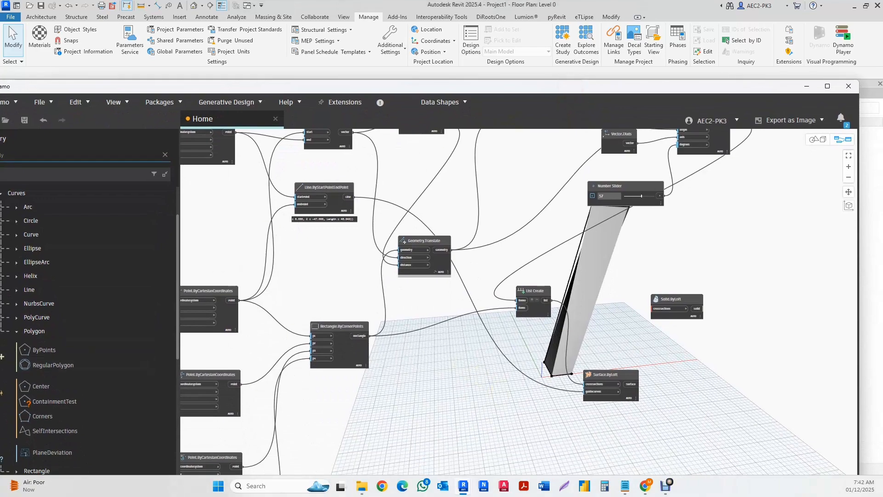